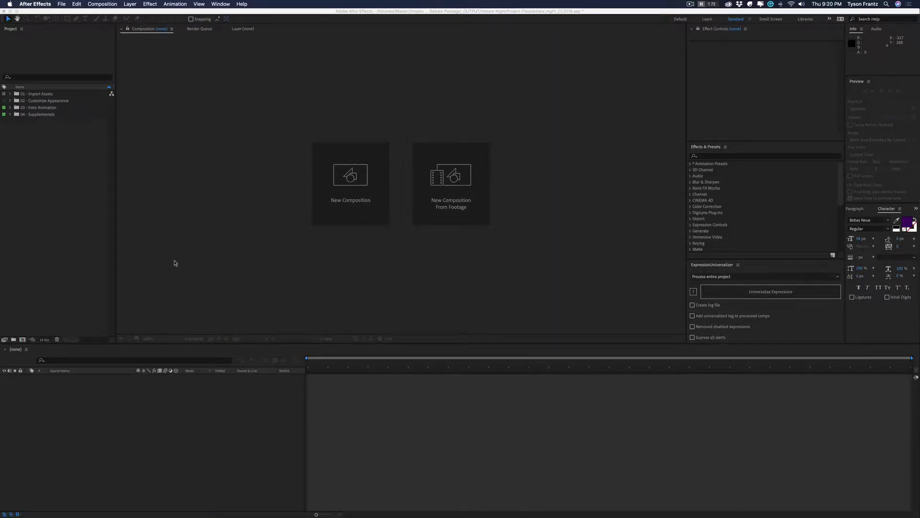
# Examine the contents of the Import Assets, Customize Appearance, Intro Animation and Supplementals project folders
pyautogui.click(78, 186)
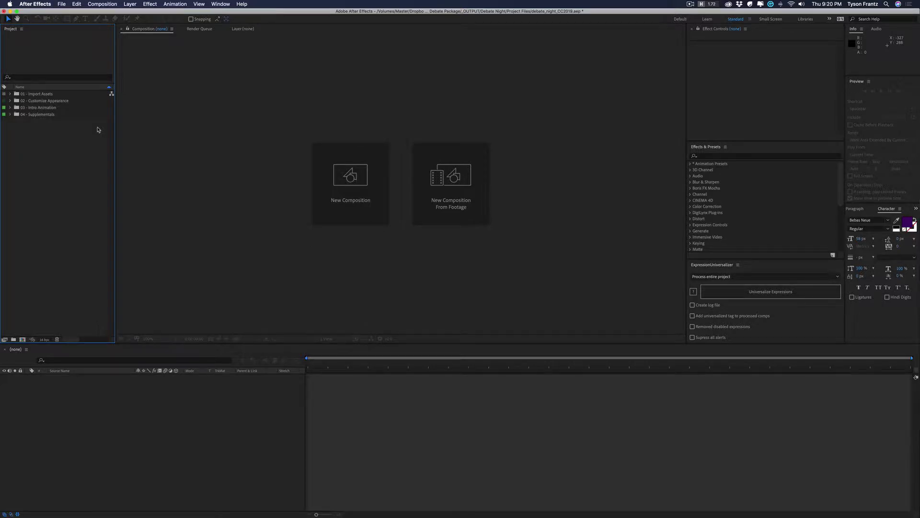
pyautogui.click(38, 94)
pyautogui.click(10, 94)
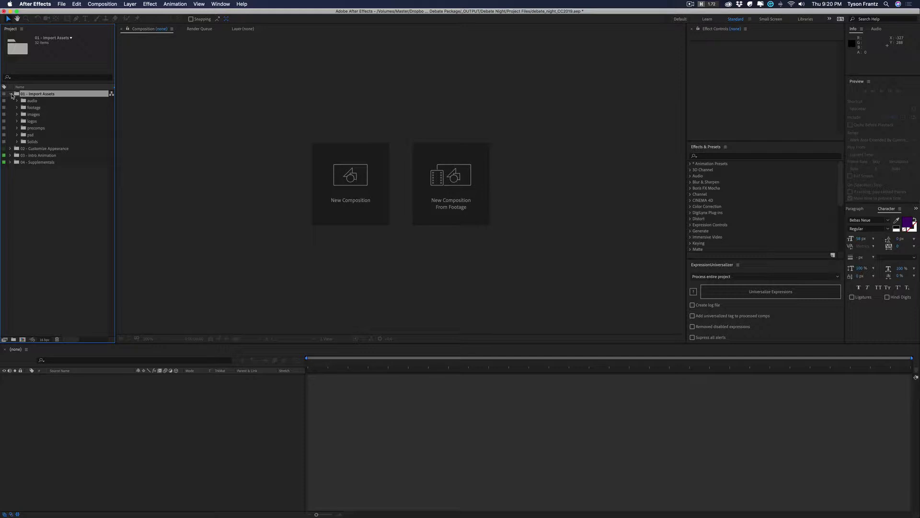
pyautogui.click(11, 94)
pyautogui.click(50, 101)
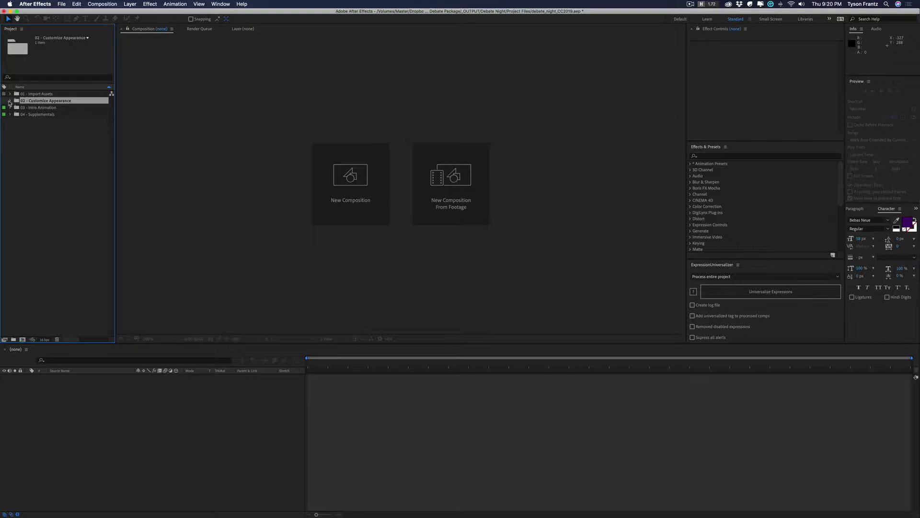
pyautogui.click(11, 101)
pyautogui.click(10, 114)
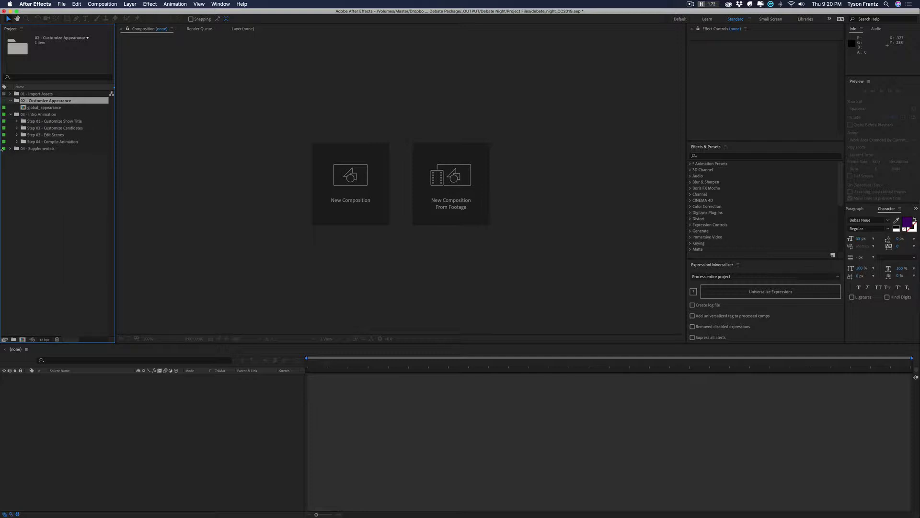
pyautogui.click(11, 149)
pyautogui.click(53, 115)
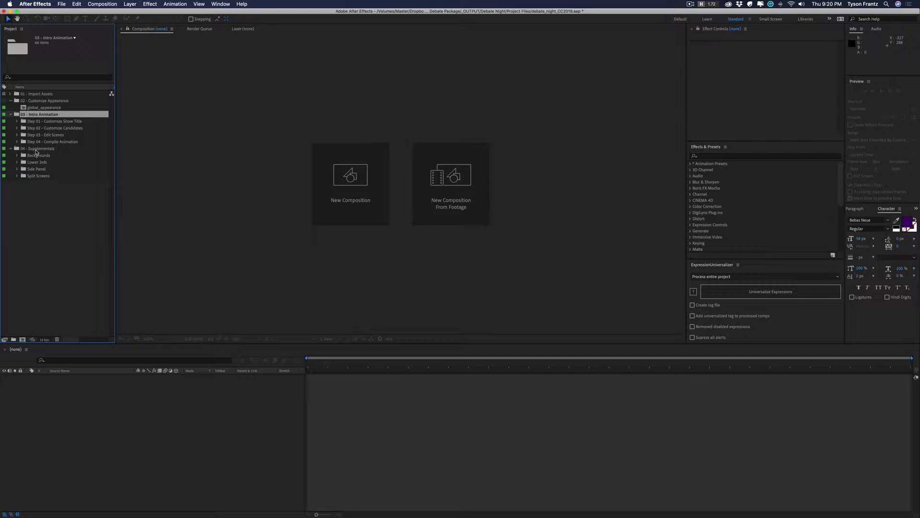
pyautogui.click(10, 148)
pyautogui.click(11, 114)
# Open the global_appearance composition from the Customize Appearance folder and set the current time to 0;00;01;00
pyautogui.click(30, 101)
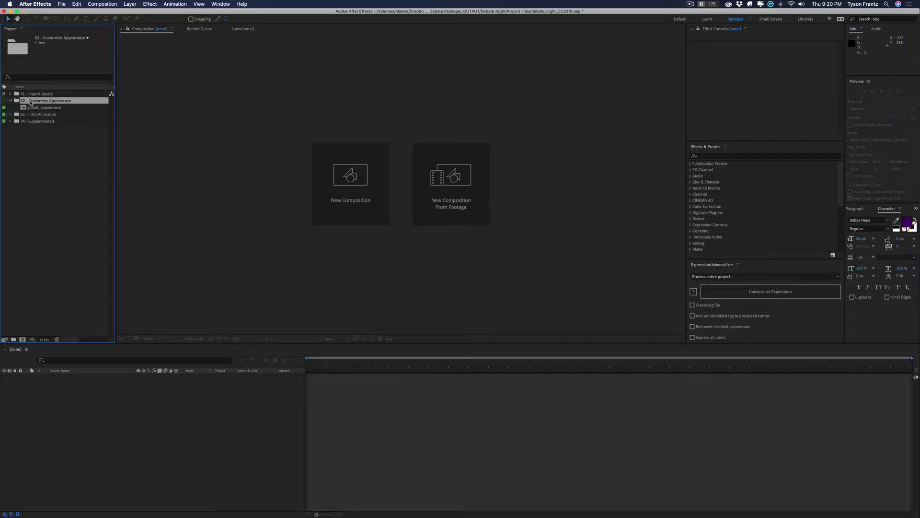
pyautogui.click(48, 108)
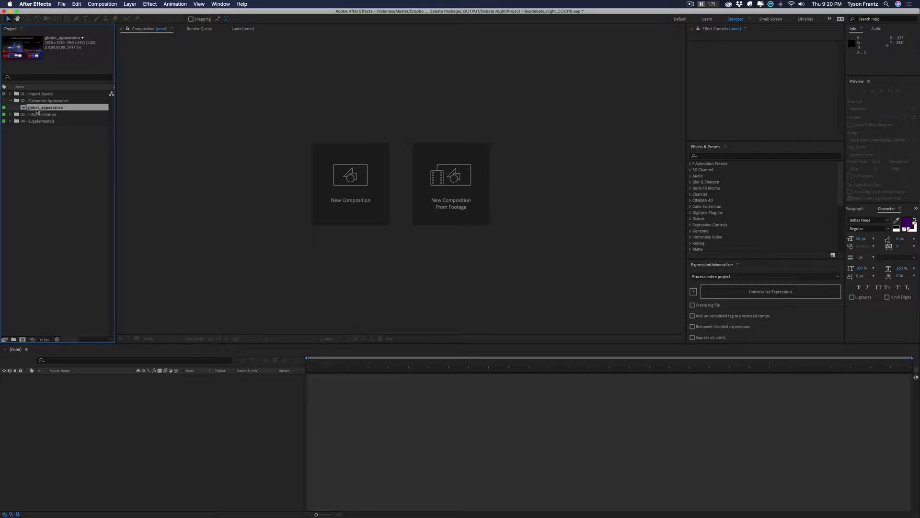
pyautogui.doubleClick(36, 110)
pyautogui.click(447, 364)
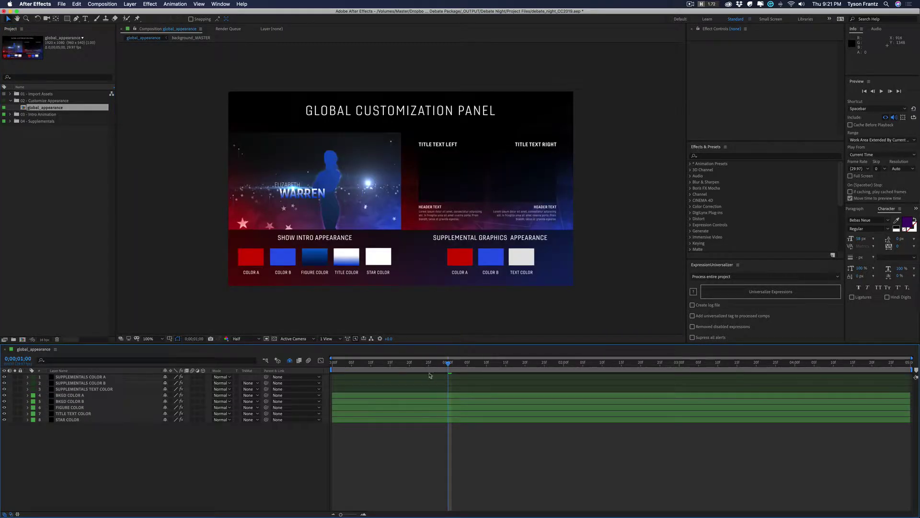
pyautogui.press(',')
pyautogui.press(',')
pyautogui.press('.')
pyautogui.press('.')
# Inspect the effect controls of the show intro and supplemental graphics color swatches in the customization composition
pyautogui.click(281, 261)
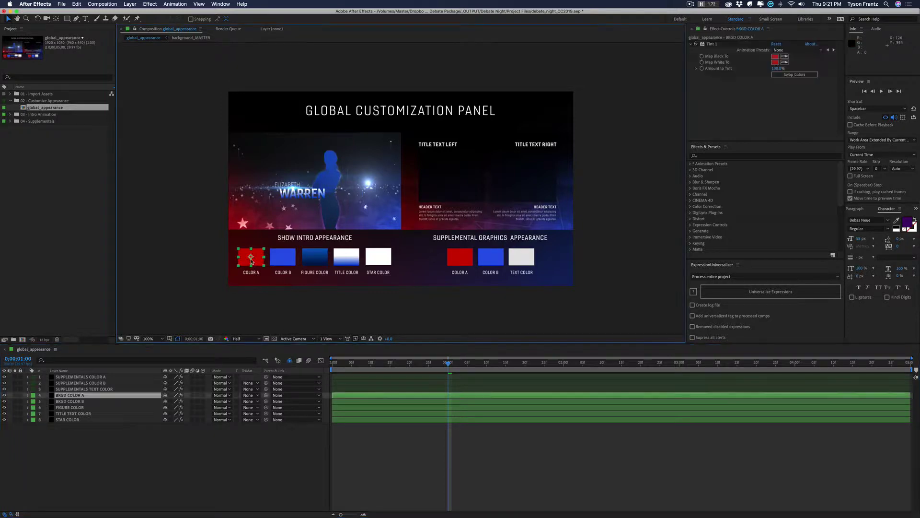
pyautogui.click(314, 261)
pyautogui.click(347, 261)
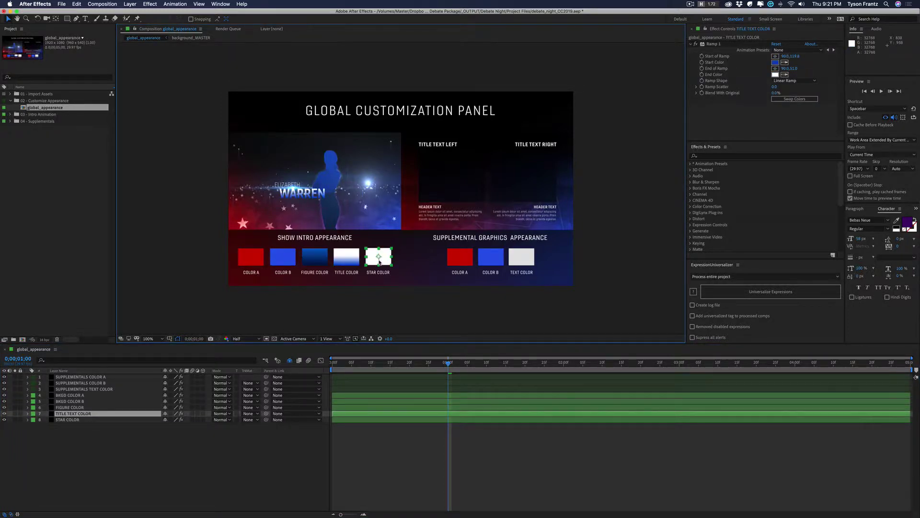
pyautogui.click(378, 261)
pyautogui.click(460, 257)
pyautogui.click(490, 257)
pyautogui.click(521, 258)
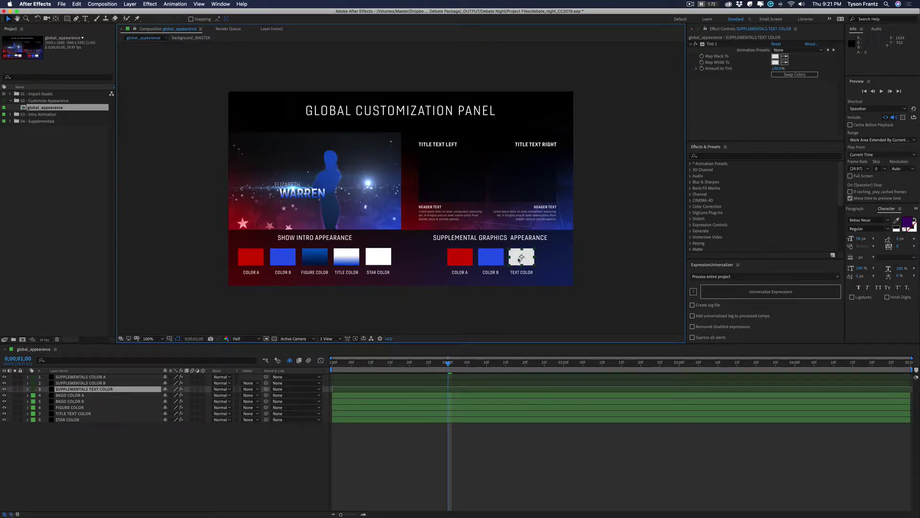
pyautogui.click(257, 263)
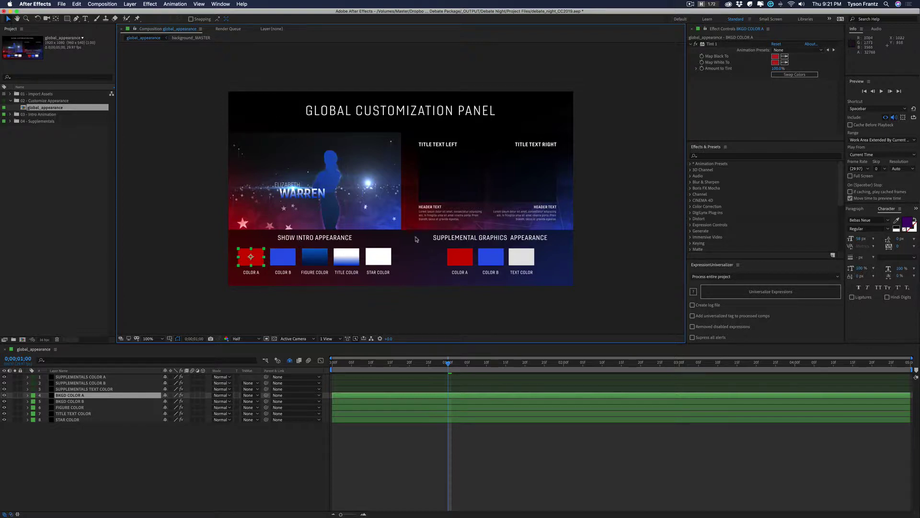
pyautogui.press('super+Down')
pyautogui.press('super+Down')
# Close the ExpressionUniversalizer panel and enlarge the Effect Controls area above Effects & Presets
pyautogui.click(726, 36)
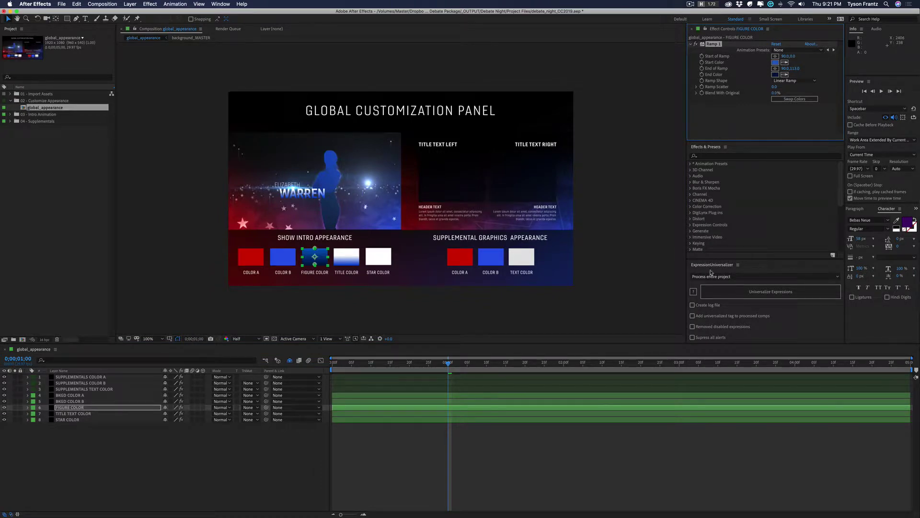
pyautogui.click(738, 264)
pyautogui.click(761, 272)
pyautogui.click(725, 237)
pyautogui.moveTo(727, 188); pyautogui.dragTo(726, 231)
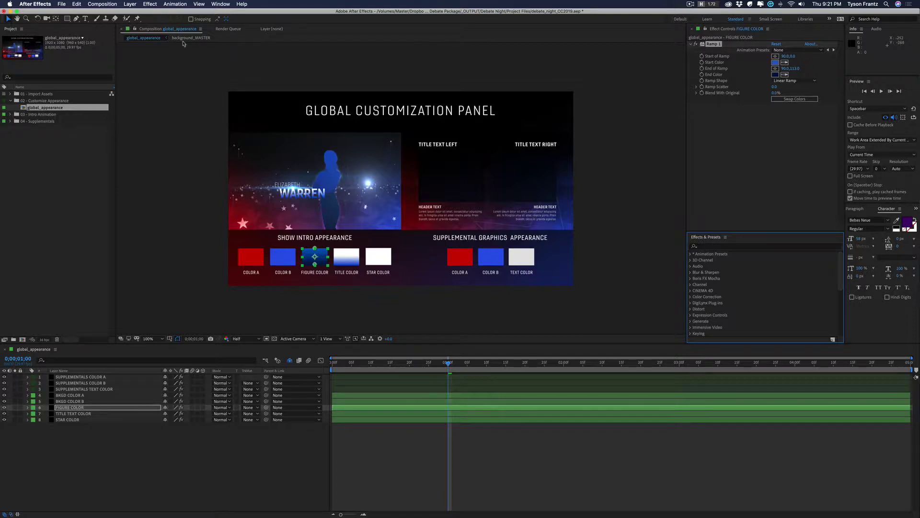
# Examine the FIGURE COLOR layer's Ramp effect properties in the timeline and collapse the layer again
pyautogui.click(211, 6)
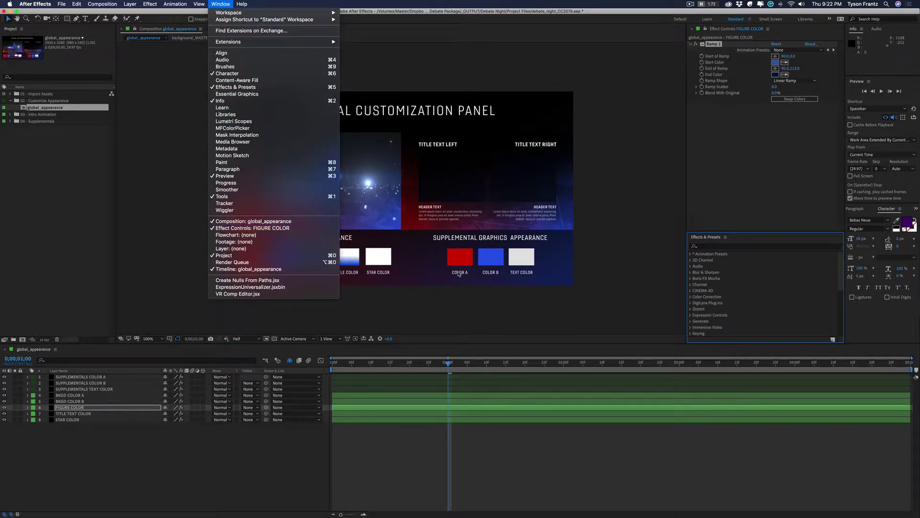
pyautogui.click(582, 440)
pyautogui.click(57, 409)
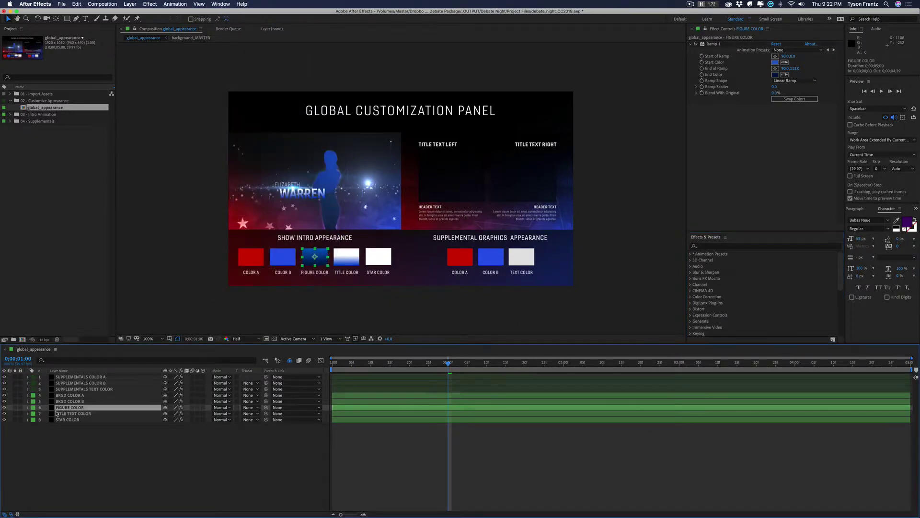
pyautogui.click(28, 407)
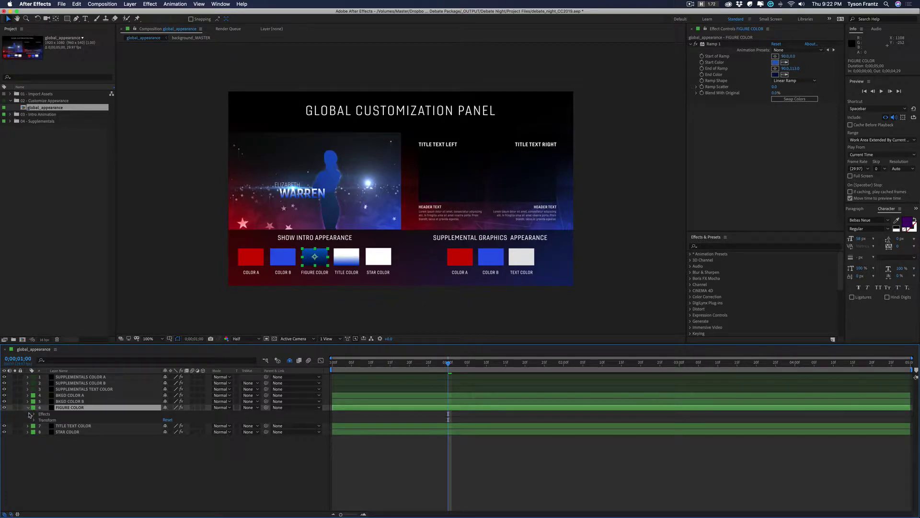
pyautogui.click(33, 414)
pyautogui.click(33, 415)
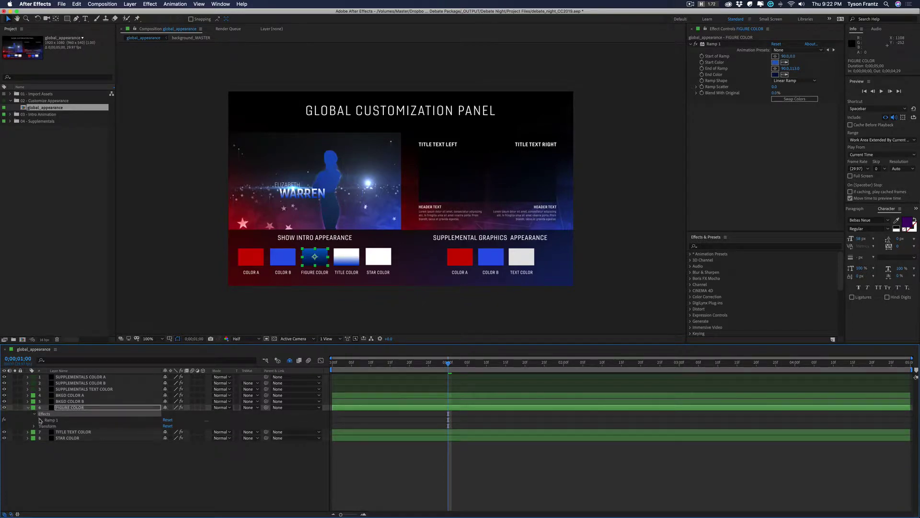
pyautogui.click(40, 420)
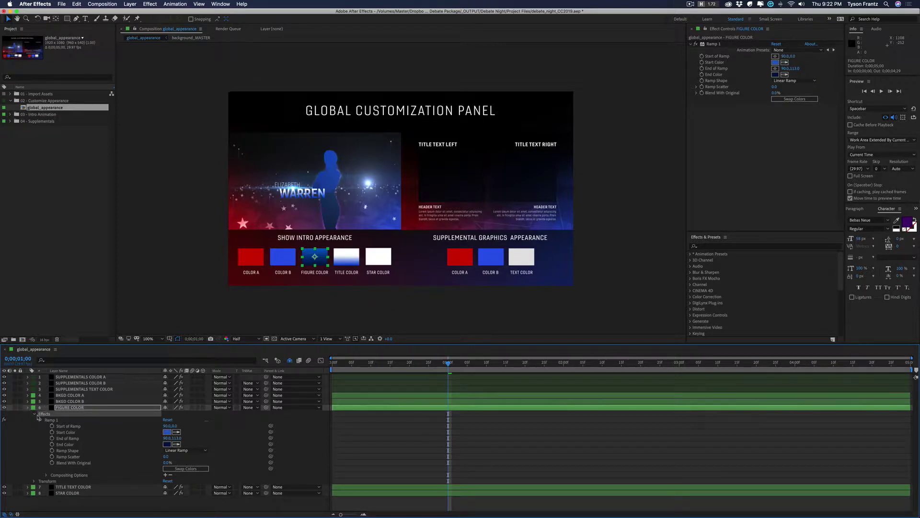
pyautogui.click(27, 408)
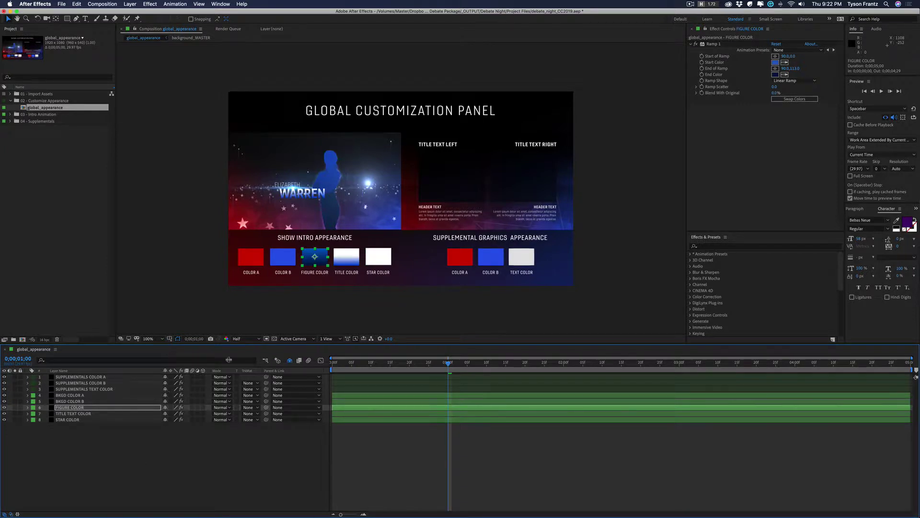
# Set the Map White To color of the BKGD COLOR A layer's Tint effect to green (14BF24)
pyautogui.click(246, 265)
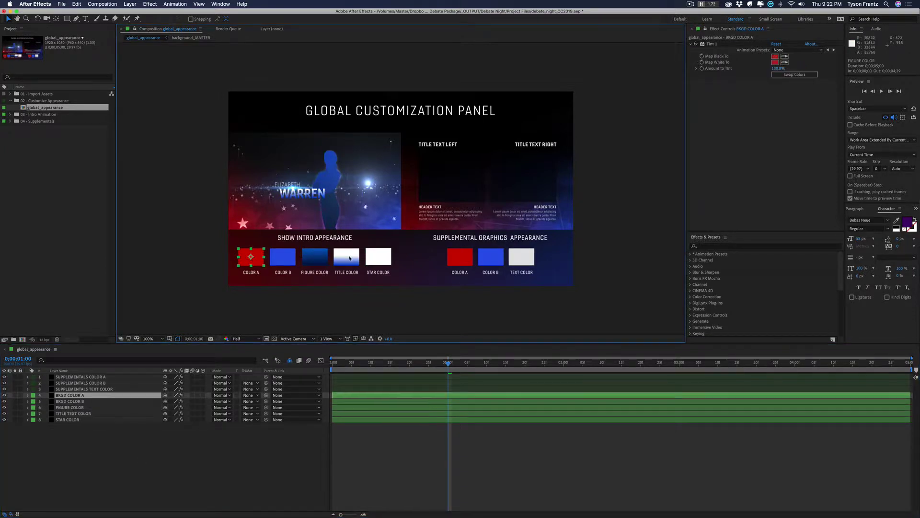
pyautogui.click(776, 63)
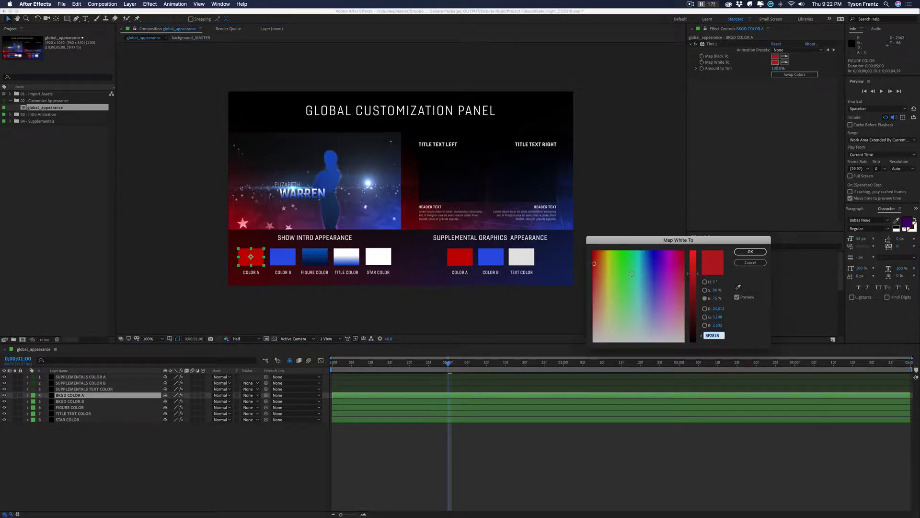
pyautogui.moveTo(662, 265)
pyautogui.mouseDown()
pyautogui.moveTo(672, 259)
pyautogui.moveTo(651, 275)
pyautogui.moveTo(624, 260)
pyautogui.mouseUp()
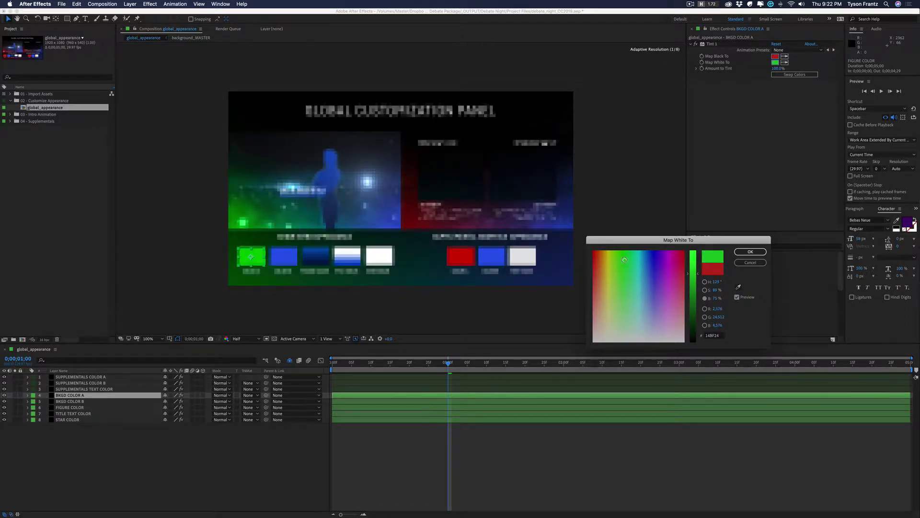
pyautogui.click(751, 252)
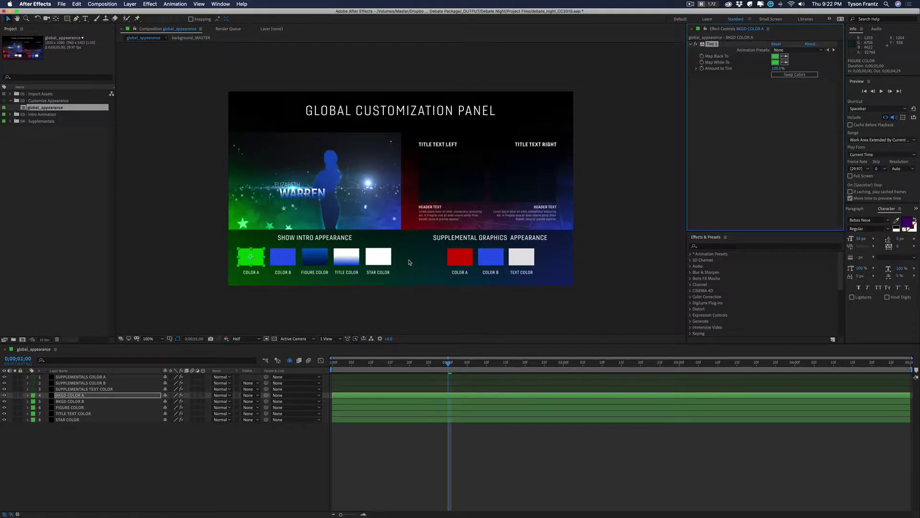
# Try a purple Map White To color on the BKGD COLOR B layer's Tint, then undo both background color changes
pyautogui.click(283, 256)
pyautogui.click(775, 63)
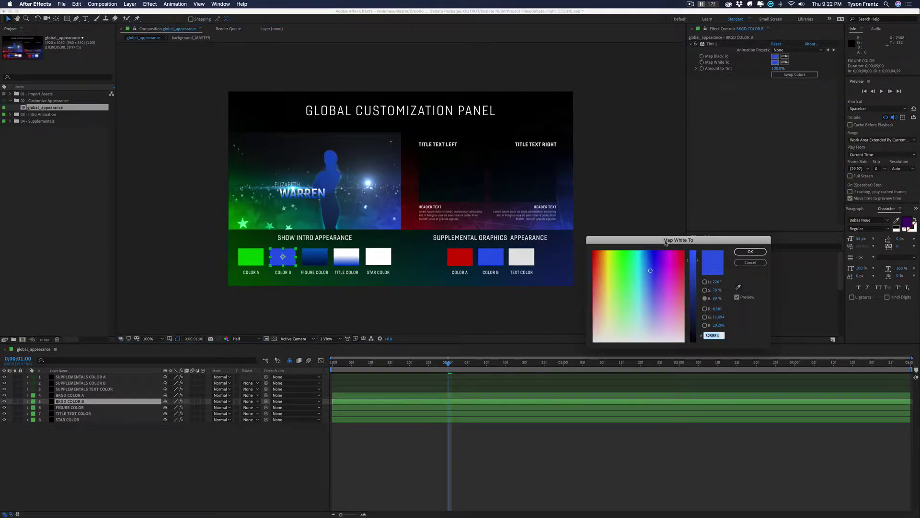
pyautogui.moveTo(663, 274); pyautogui.dragTo(663, 255)
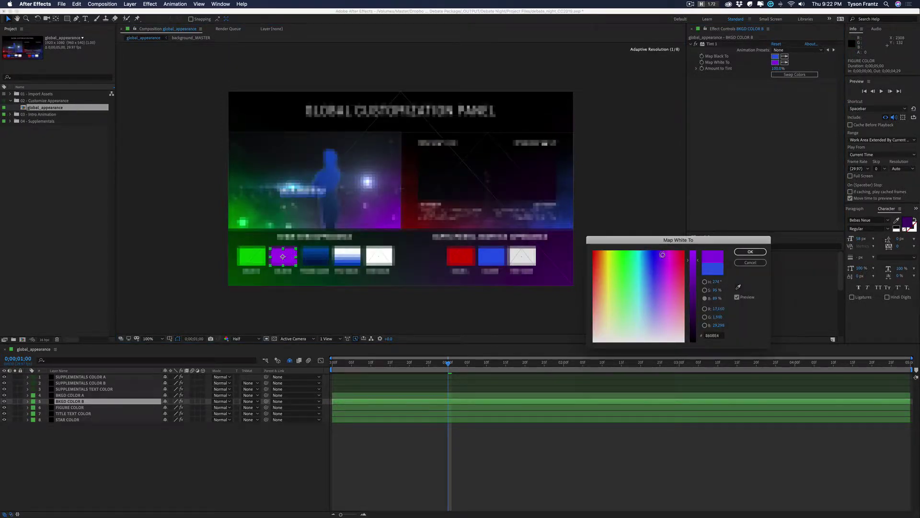
pyautogui.click(751, 251)
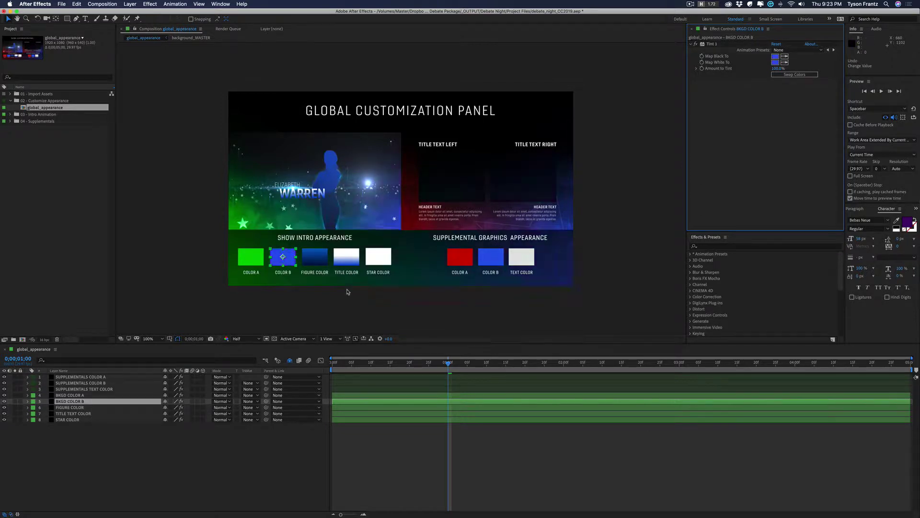
pyautogui.press('super+Up')
# Try a yellow (C1AD25) Start Color for the FIGURE COLOR layer's Ramp effect and undo the change
pyautogui.click(312, 256)
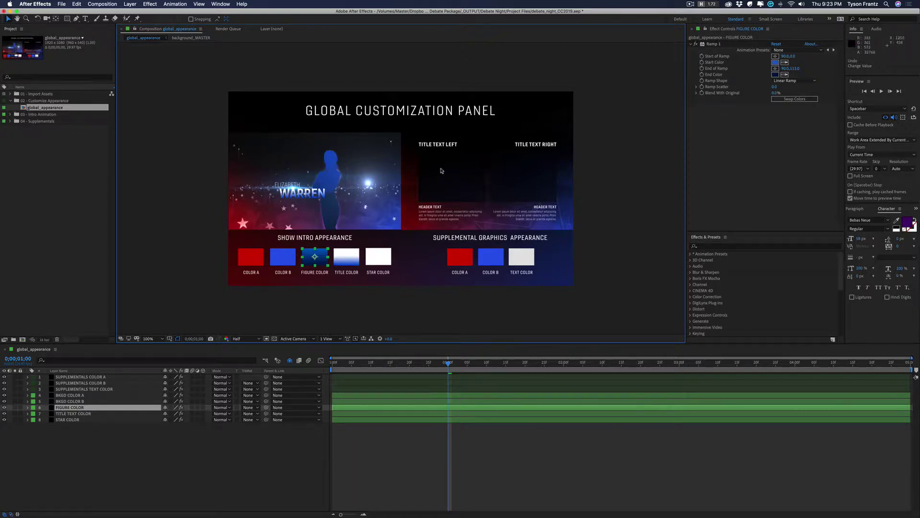
pyautogui.click(775, 62)
pyautogui.click(609, 266)
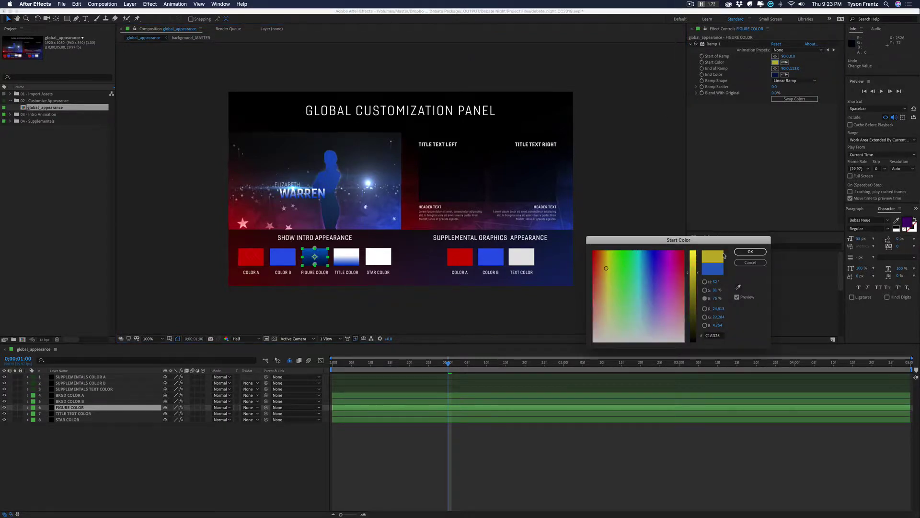
pyautogui.press('Return')
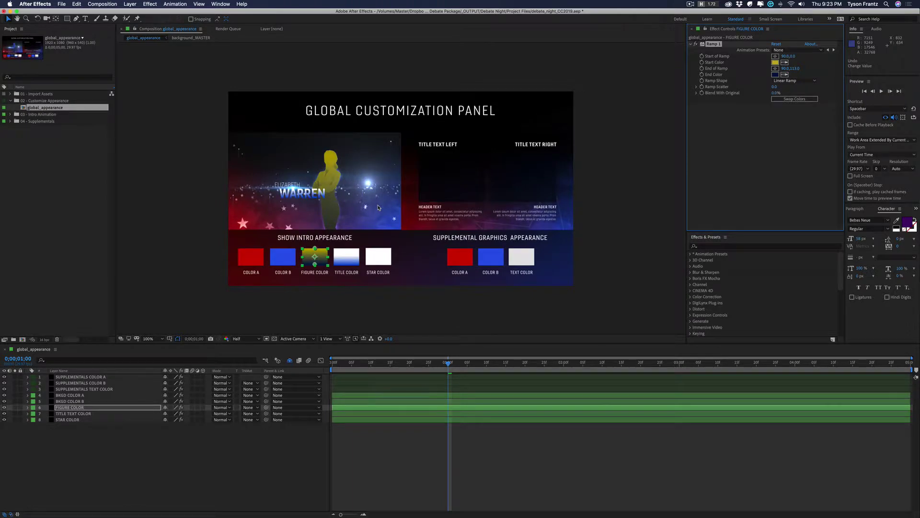
pyautogui.press('super+z')
# Set the Start Color of the TITLE TEXT COLOR layer's Ramp effect to red
pyautogui.click(347, 257)
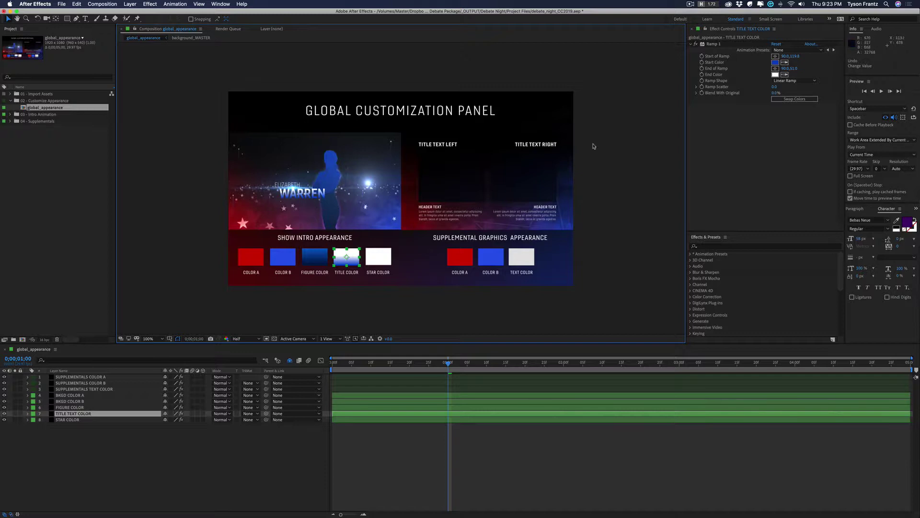
pyautogui.click(775, 63)
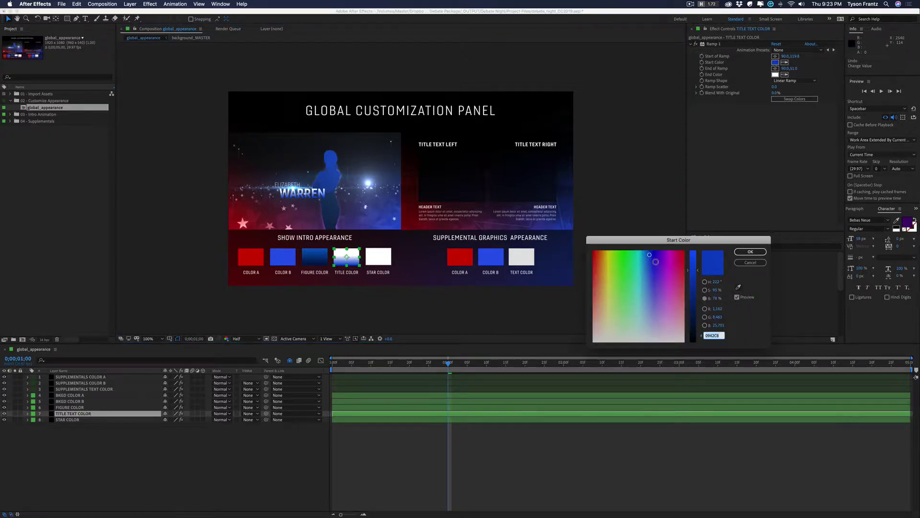
pyautogui.click(750, 263)
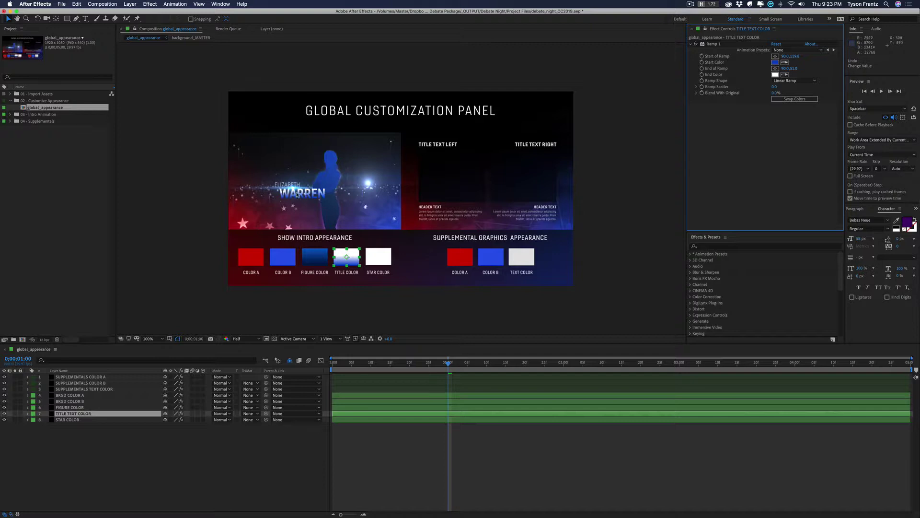
pyautogui.click(775, 62)
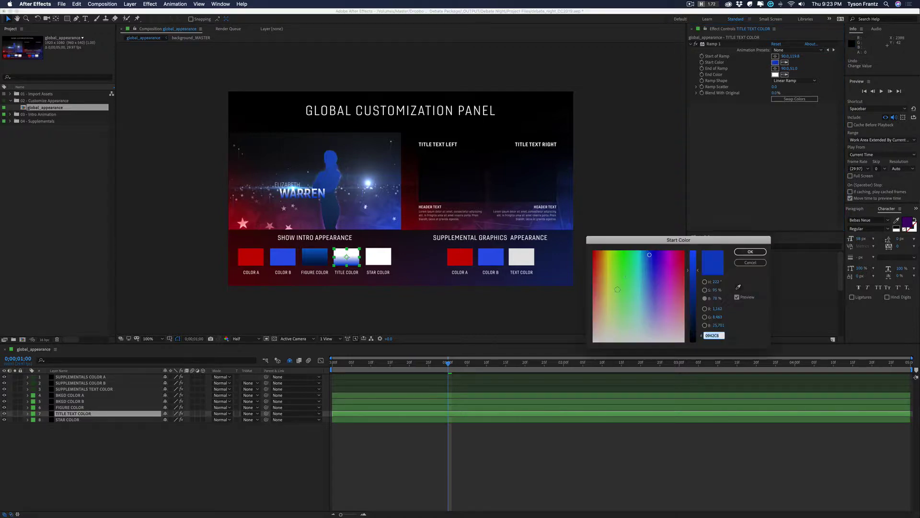
pyautogui.click(681, 255)
pyautogui.press('Return')
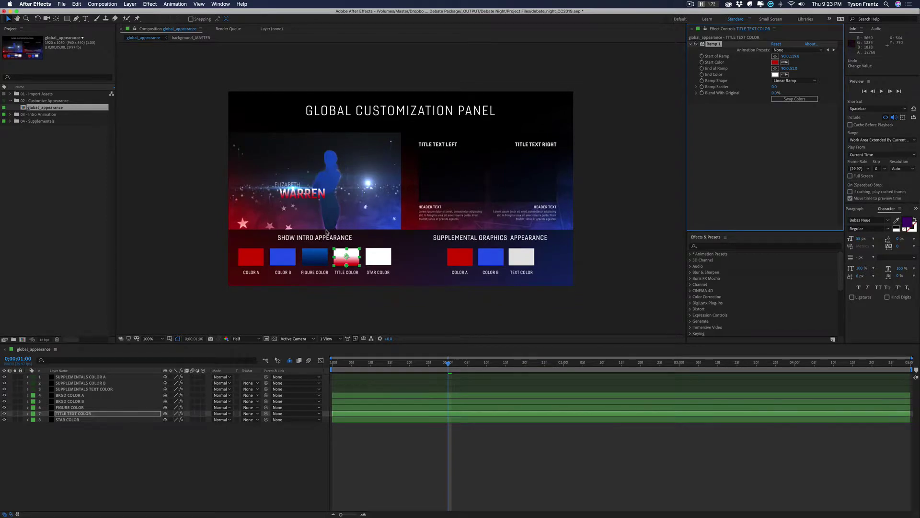
# Undo the title color change, and try a green Map White To color for the STAR COLOR layer's Tint before reverting it
pyautogui.press('super+z')
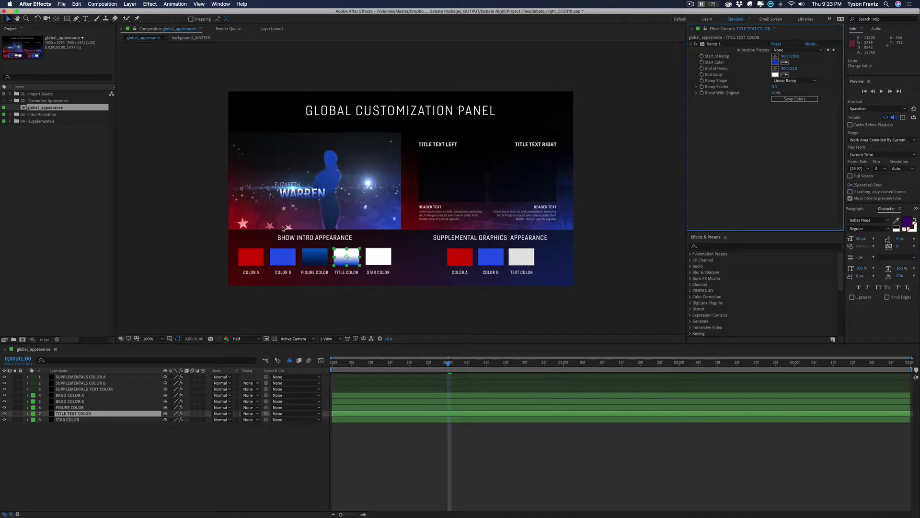
pyautogui.click(370, 251)
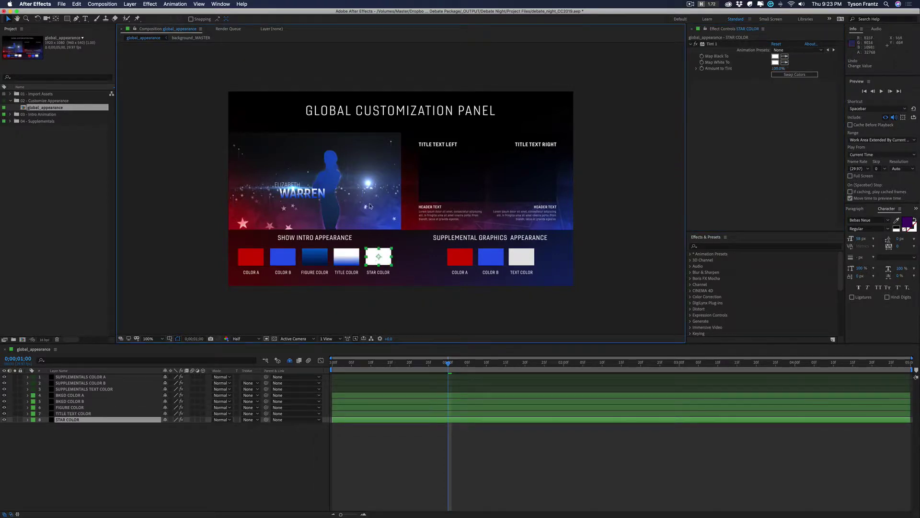
pyautogui.click(775, 63)
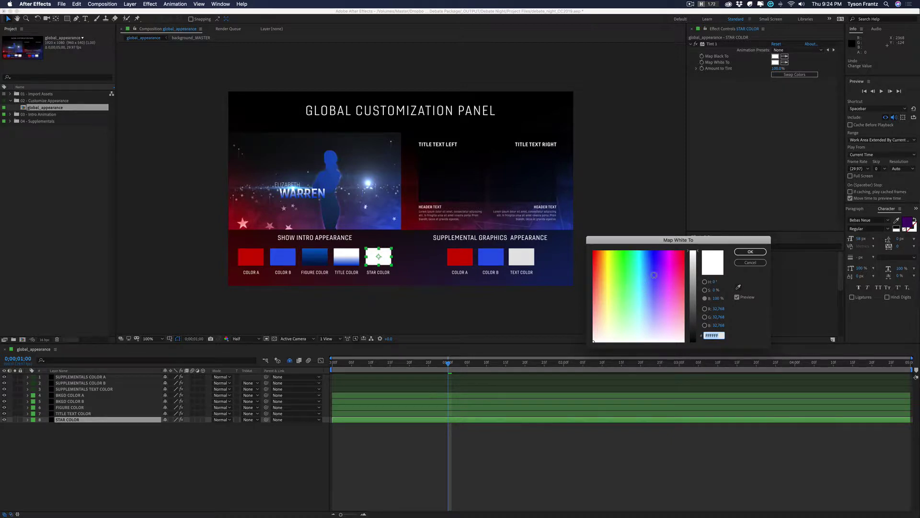
pyautogui.moveTo(651, 274)
pyautogui.mouseDown()
pyautogui.moveTo(623, 267)
pyautogui.moveTo(617, 251)
pyautogui.mouseUp()
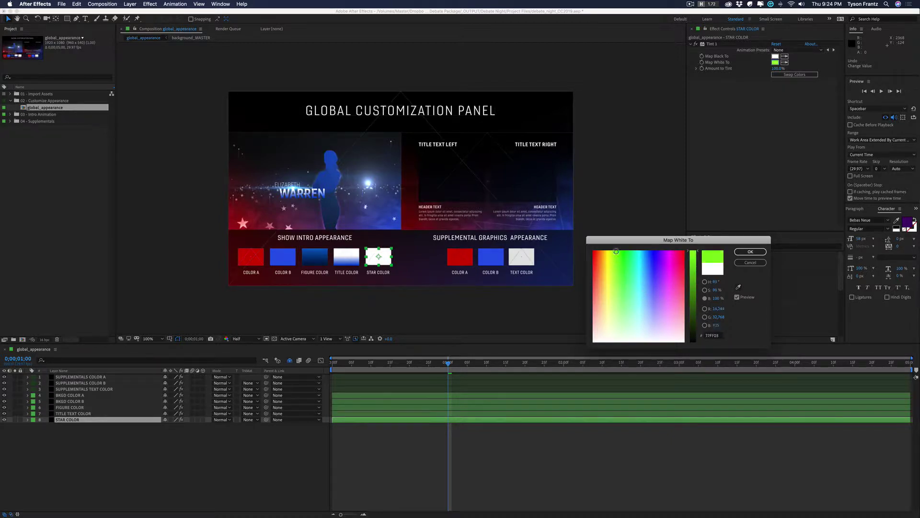
pyautogui.click(756, 252)
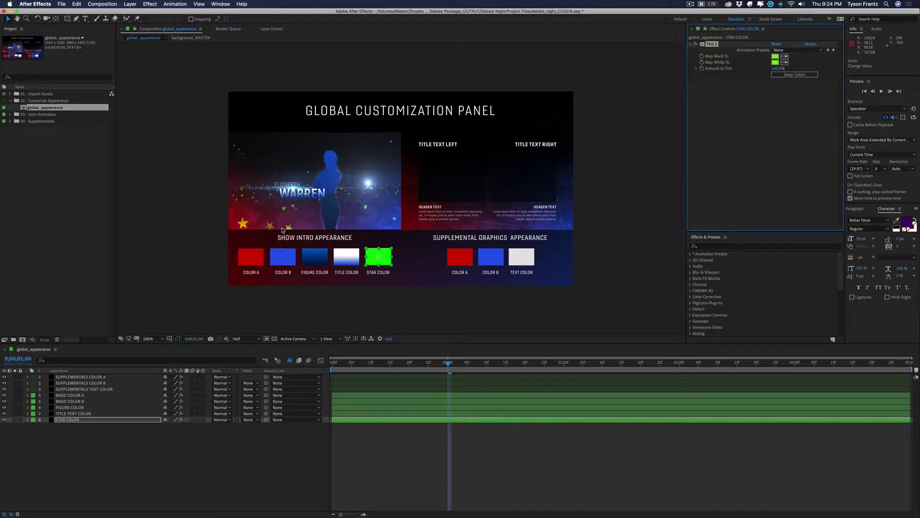
pyautogui.press('super+z')
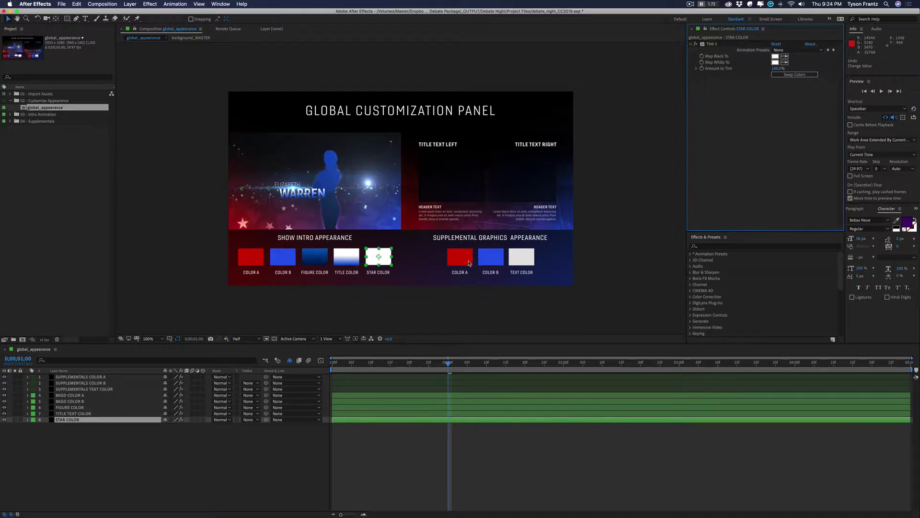
# Try a purple Map White To color for the SUPPLEMENTALS COLOR A layer's Tint effect and undo the change
pyautogui.click(467, 262)
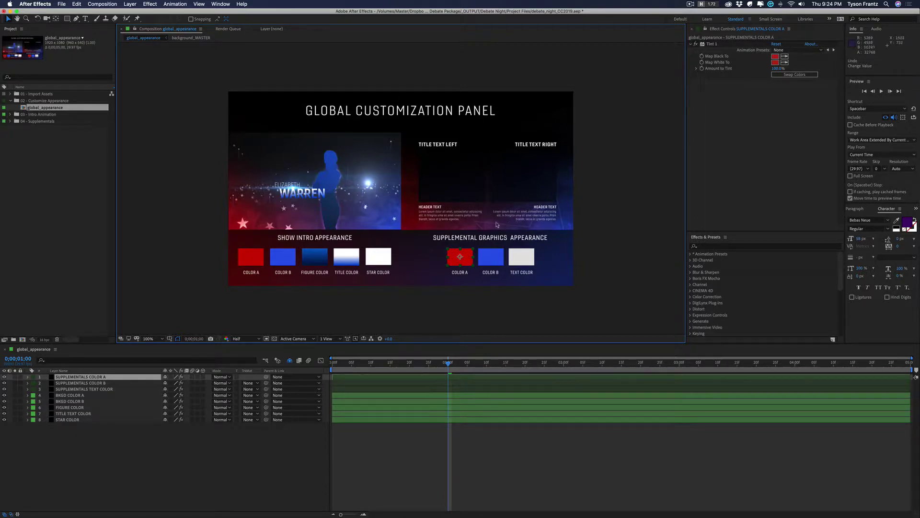
pyautogui.click(775, 62)
pyautogui.moveTo(660, 264); pyautogui.dragTo(667, 258)
pyautogui.click(751, 252)
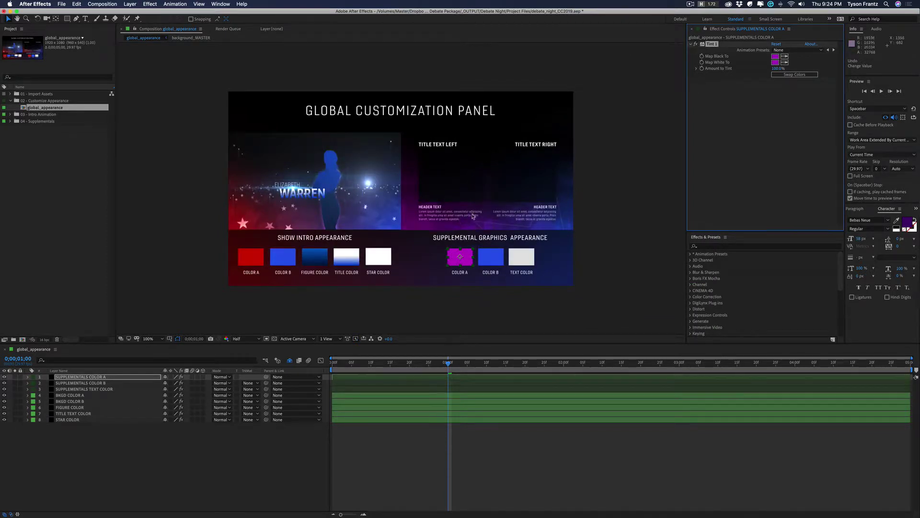
pyautogui.press('super+z')
pyautogui.press('super+z')
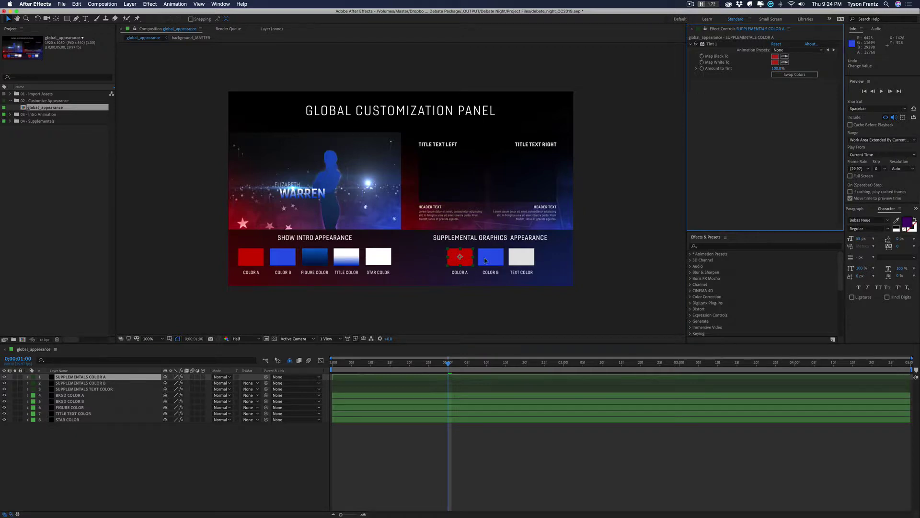
# Try sampling the red COLOR A swatch as the SUPPLEMENTALS COLOR B layer's Map White To color, undo it and deselect the layer
pyautogui.click(487, 262)
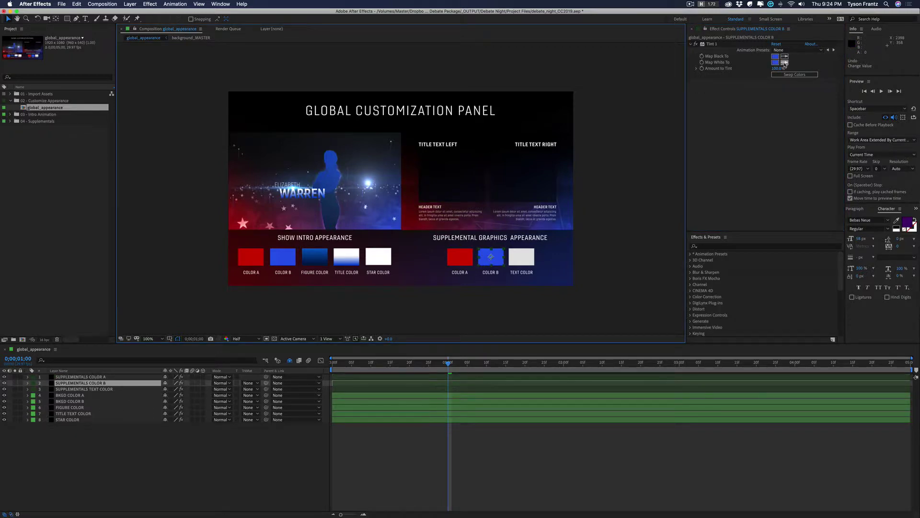
pyautogui.click(785, 63)
pyautogui.click(465, 258)
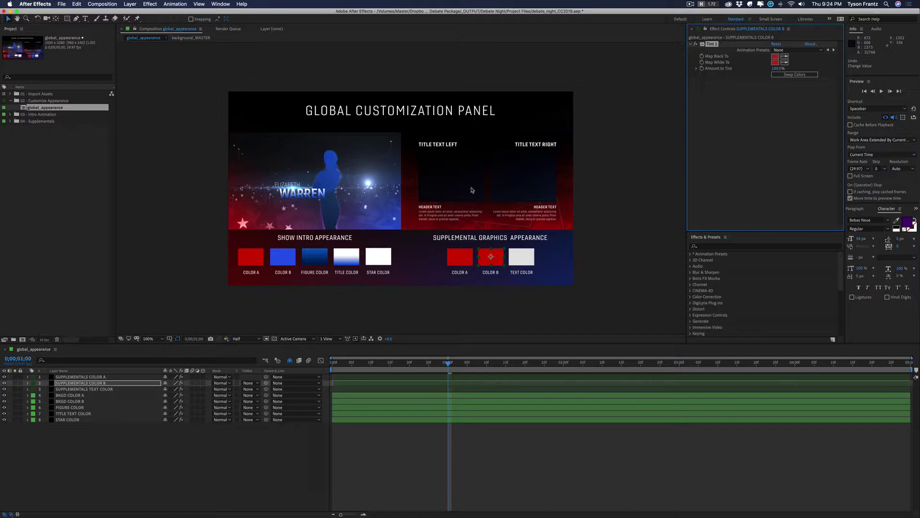
pyautogui.hotkey('ctrl', 'z')
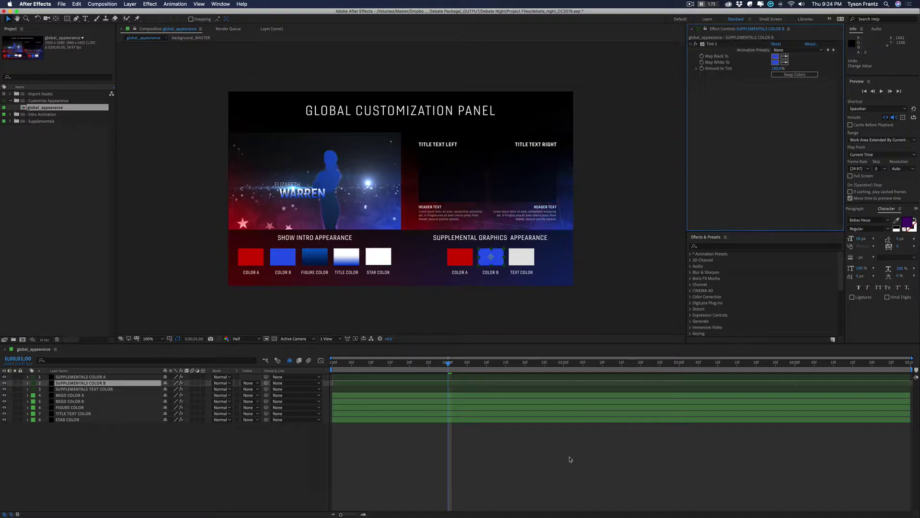
pyautogui.click(567, 465)
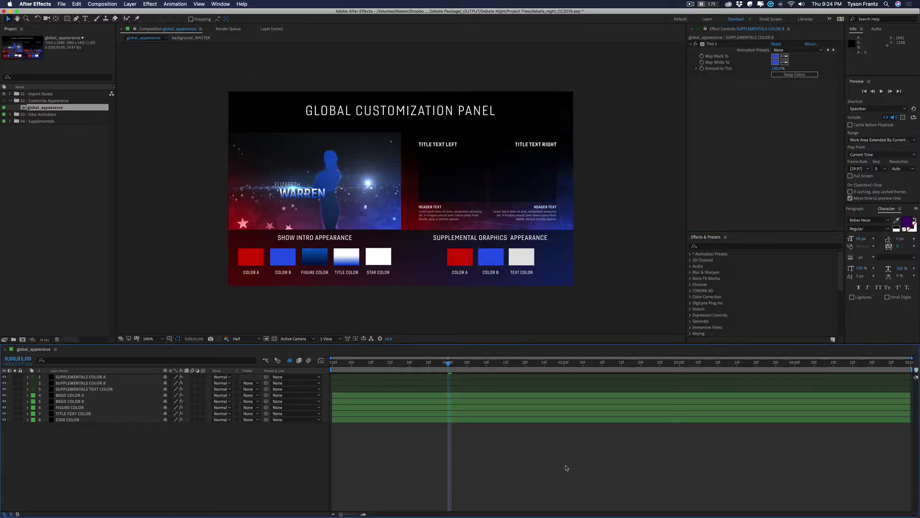
# Try a green Map White To color for the SUPPLEMENTALS TEXT COLOR layer's Tint, undo it and deselect the layer
pyautogui.click(522, 259)
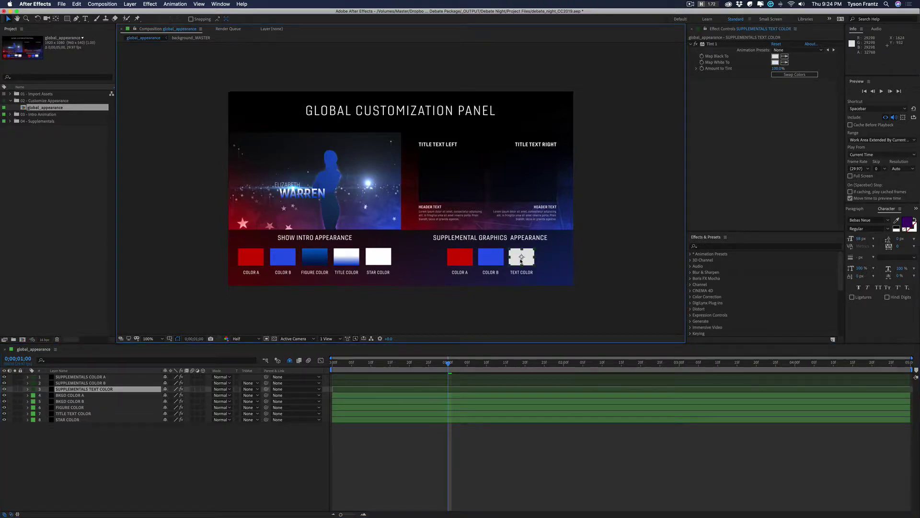
pyautogui.click(775, 62)
pyautogui.click(620, 264)
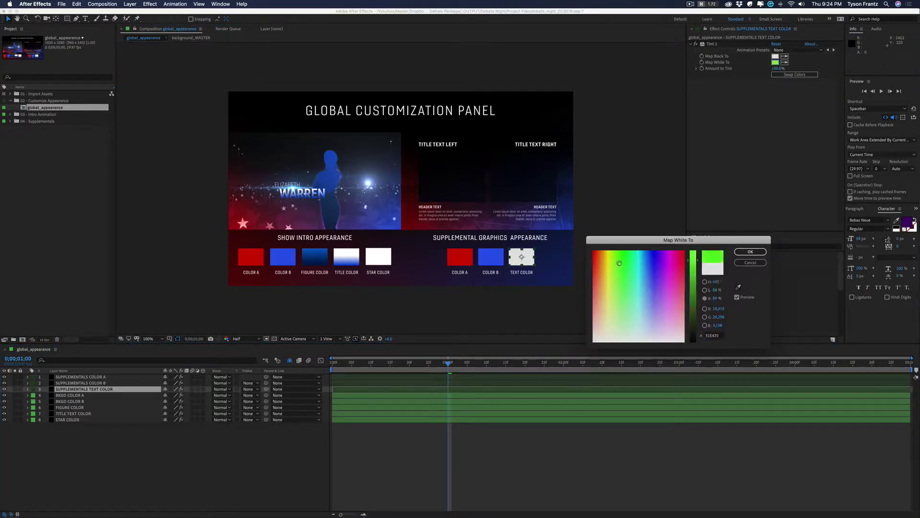
pyautogui.click(750, 251)
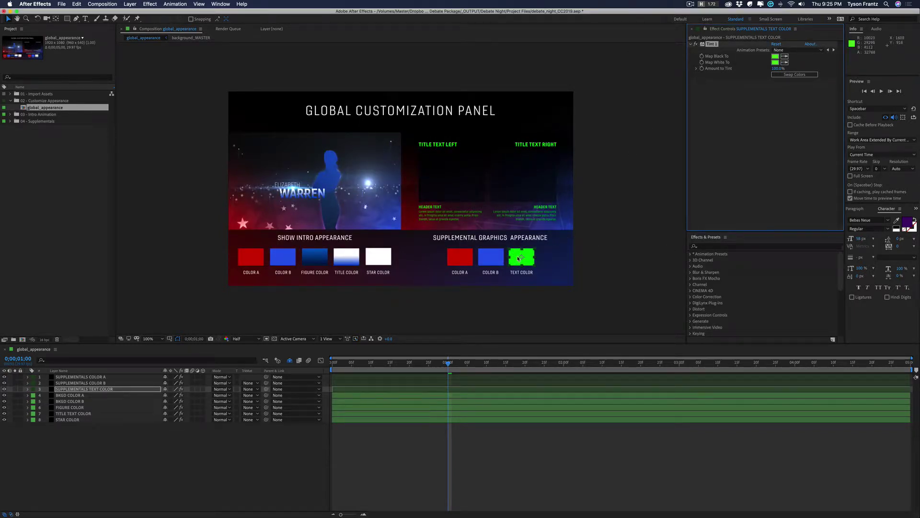
pyautogui.press('super+z')
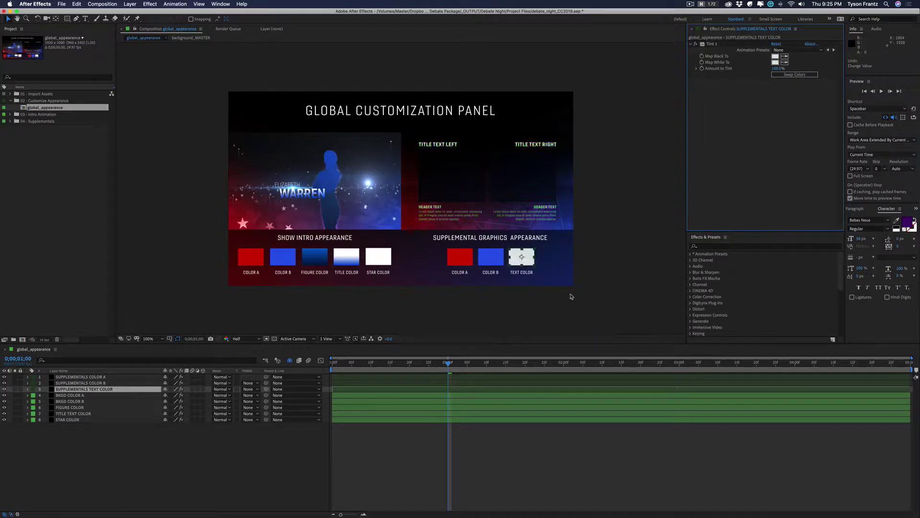
pyautogui.click(259, 468)
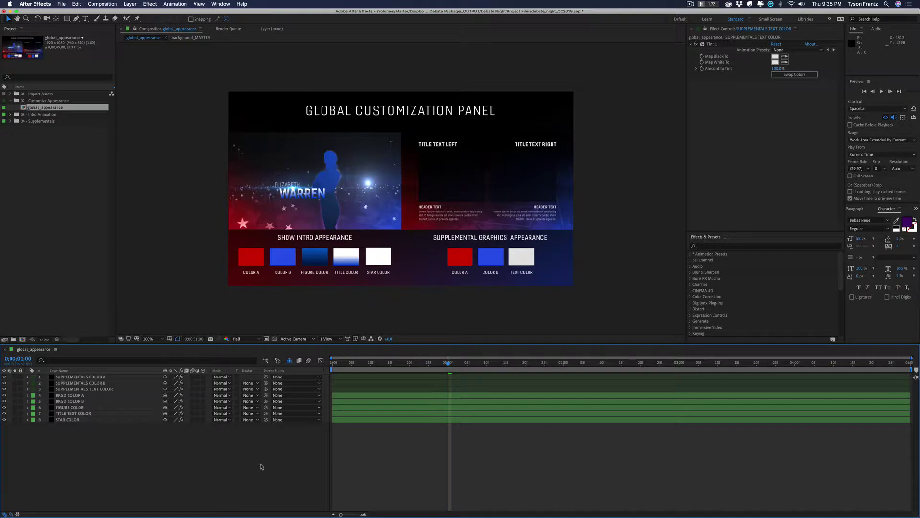
# Close the global_appearance composition, collapse the 02 - Customize Appearance folder and expand the 03 - Intro Animation folder
pyautogui.press('super+w')
pyautogui.click(33, 129)
pyautogui.click(5, 100)
pyautogui.click(14, 103)
pyautogui.click(10, 101)
pyautogui.click(10, 107)
pyautogui.click(40, 108)
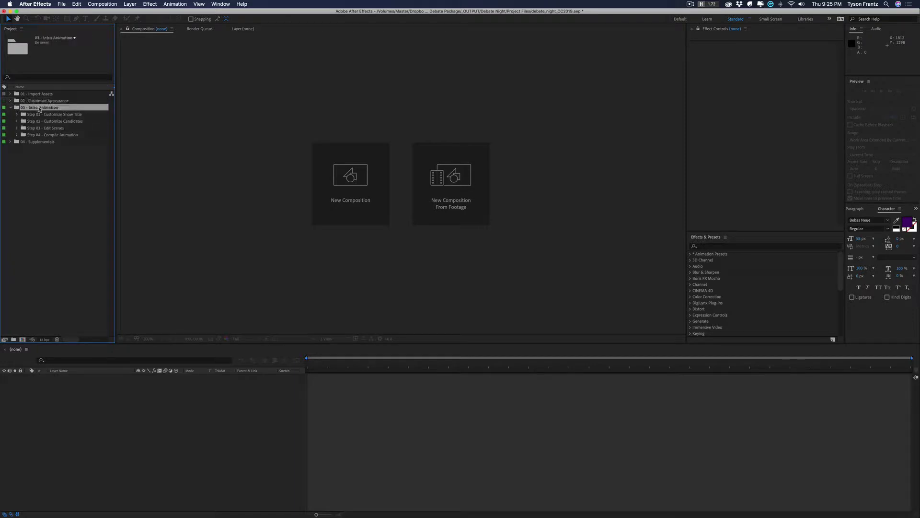
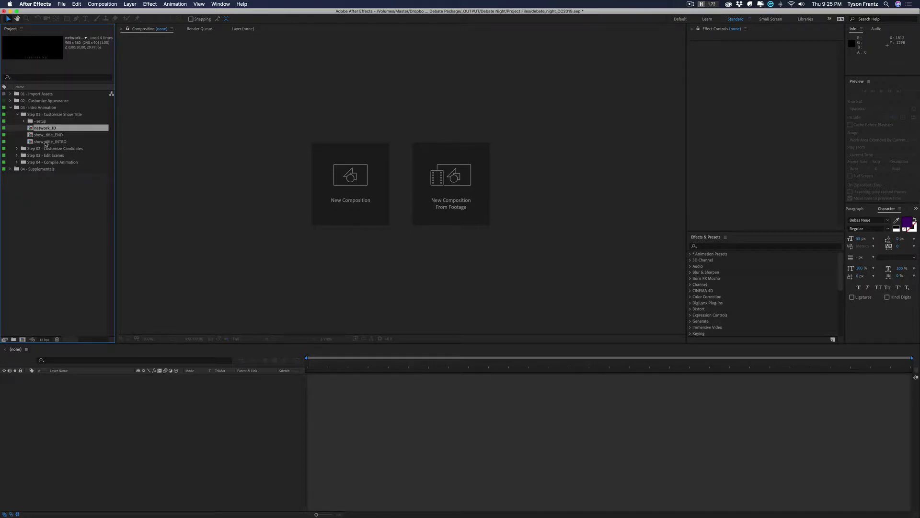
# Look over the show_title_END and show_title_INTRO compositions and expand the setup folder in Step 01 - Customize Show Title
pyautogui.click(56, 136)
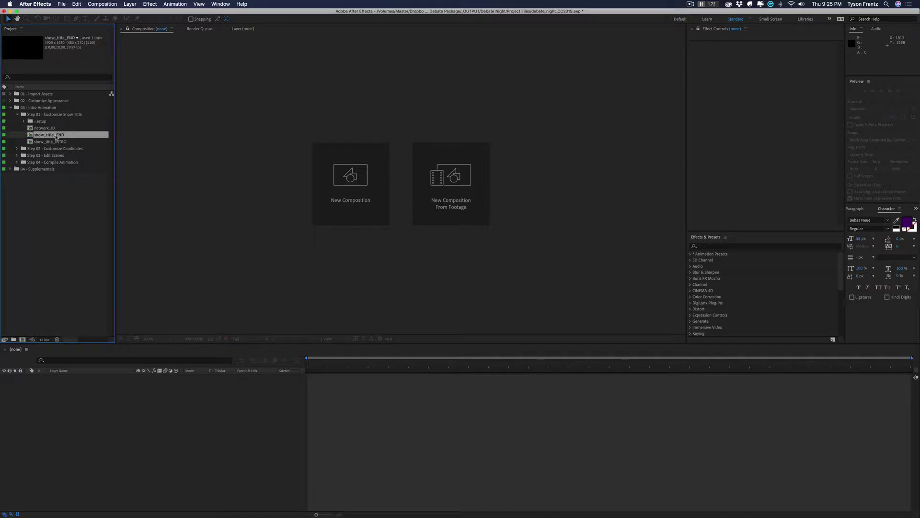
pyautogui.click(56, 142)
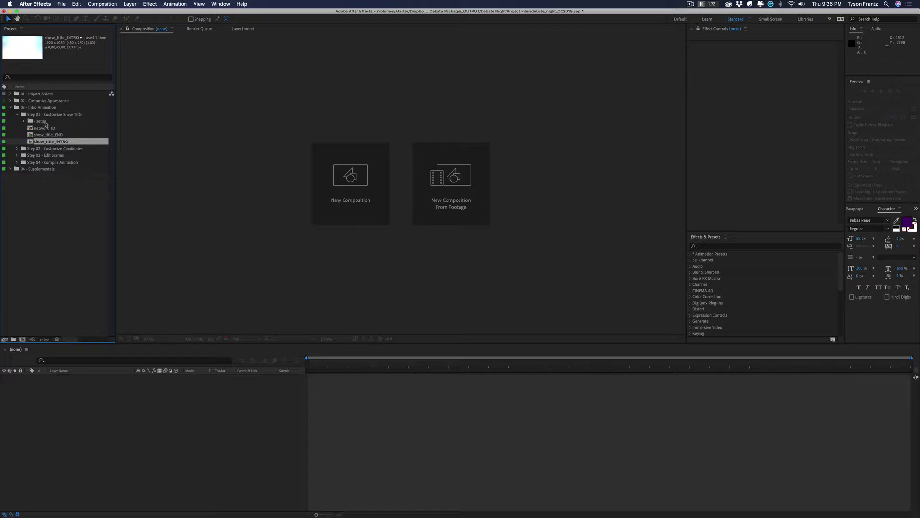
pyautogui.click(45, 123)
pyautogui.click(58, 114)
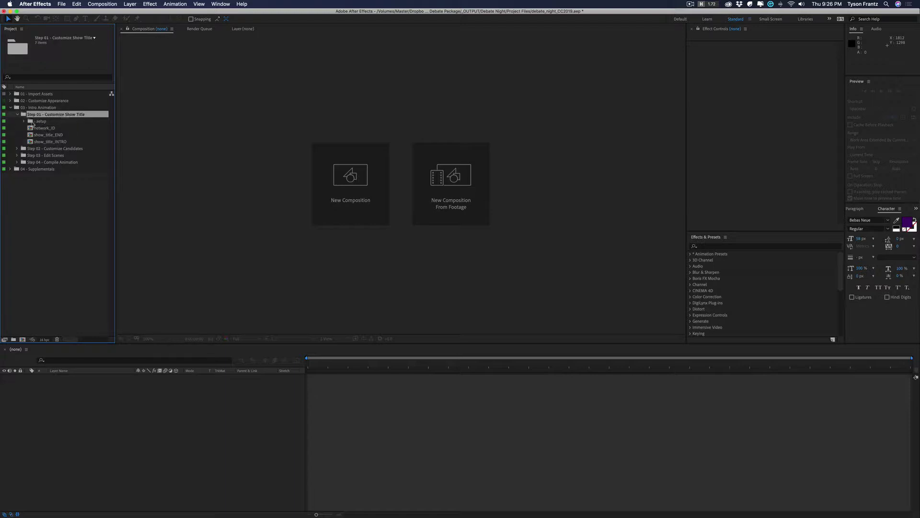
pyautogui.click(24, 122)
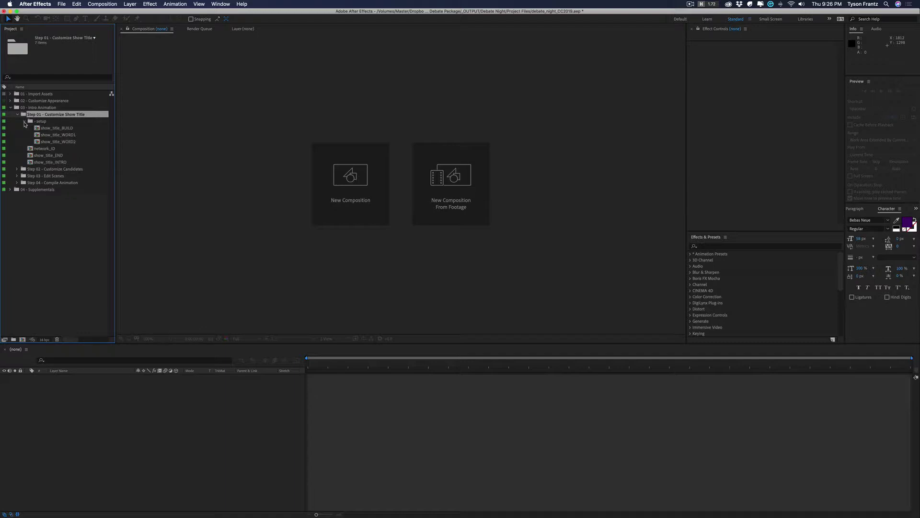
# Open the show_title_BUILD and show_title_WORD1 compositions and scrub through their timelines to view the title
pyautogui.doubleClick(45, 128)
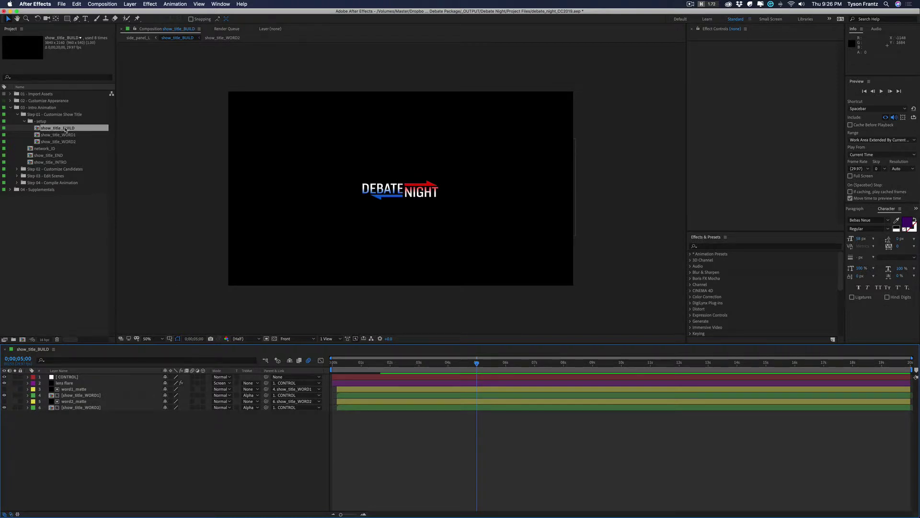
pyautogui.moveTo(454, 364); pyautogui.dragTo(392, 370)
pyautogui.click(58, 135)
pyautogui.doubleClick(58, 135)
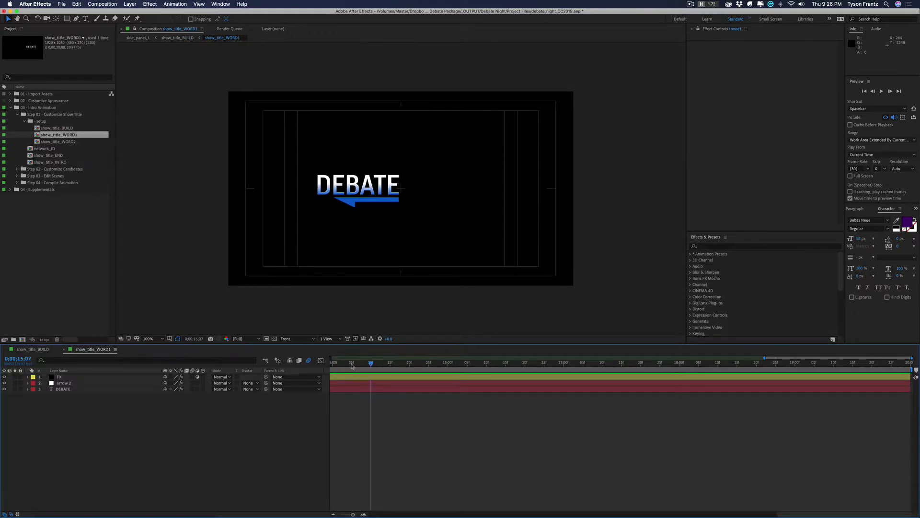
pyautogui.moveTo(357, 364); pyautogui.dragTo(365, 369)
pyautogui.press('space')
# Inspect the NIGHT text layer in show_title_WORD2 and the editable DEBATE text in show_title_WORD1
pyautogui.doubleClick(58, 141)
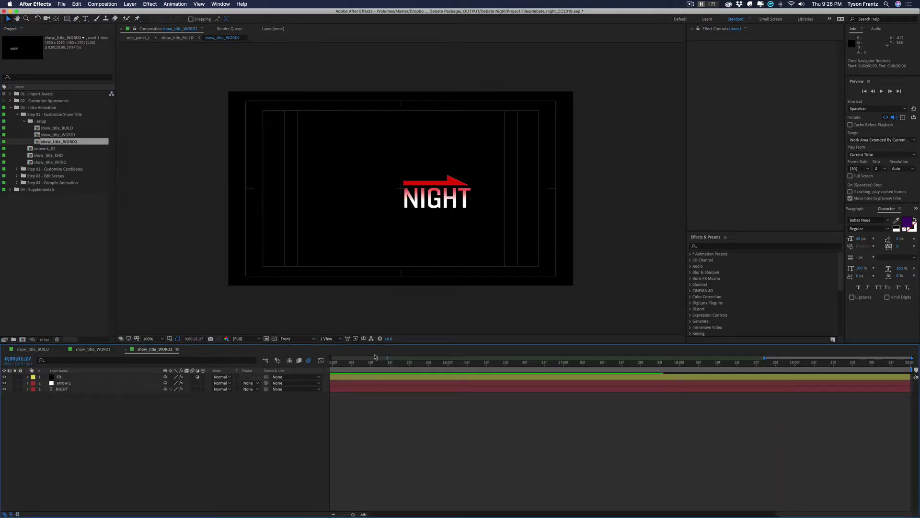
pyautogui.moveTo(427, 363); pyautogui.dragTo(394, 364)
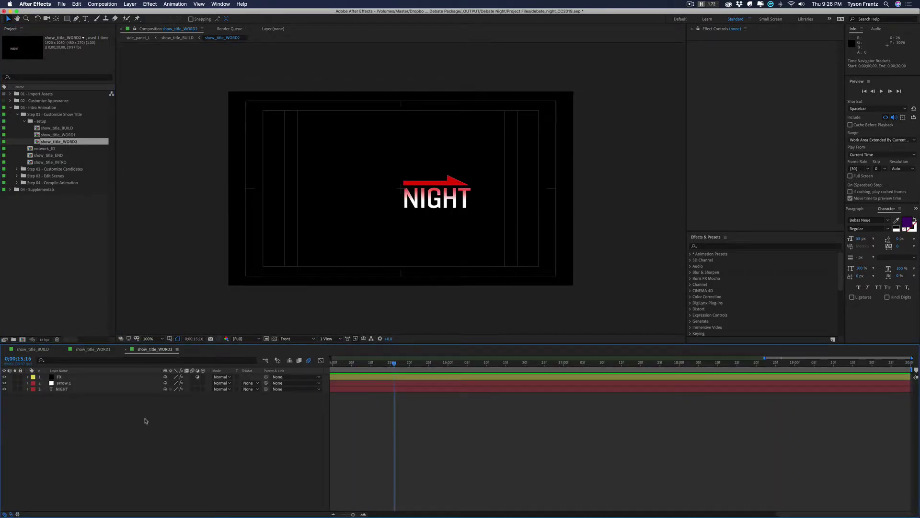
pyautogui.click(87, 390)
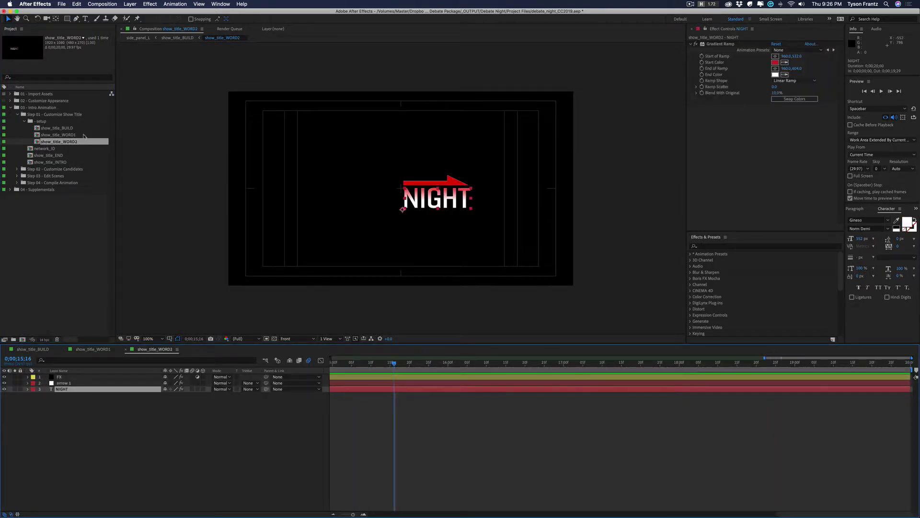
pyautogui.doubleClick(55, 136)
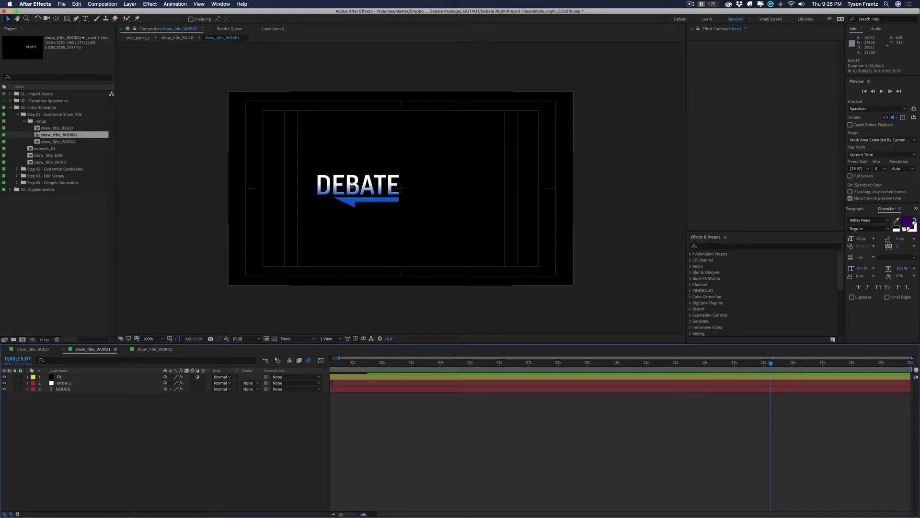
pyautogui.doubleClick(352, 188)
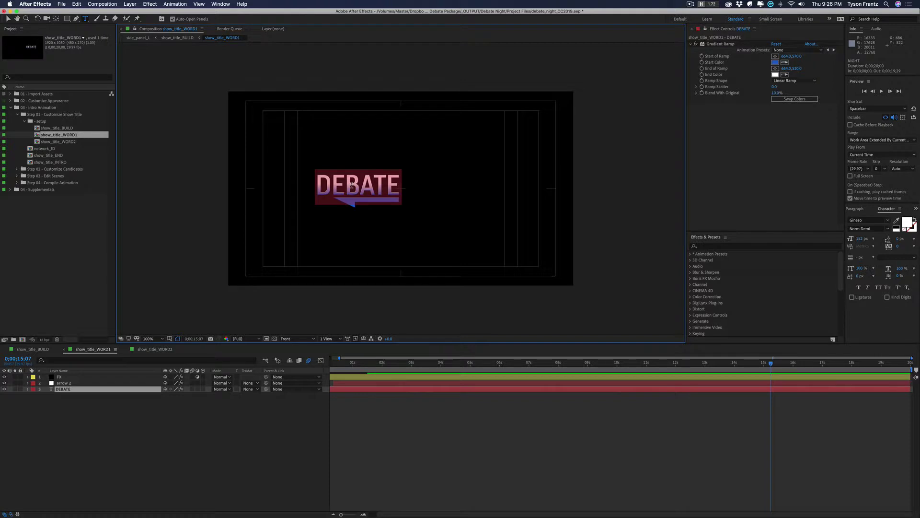
# Replace the NIGHT text in the show_title_WORD2 composition with POLITICS
pyautogui.doubleClick(67, 142)
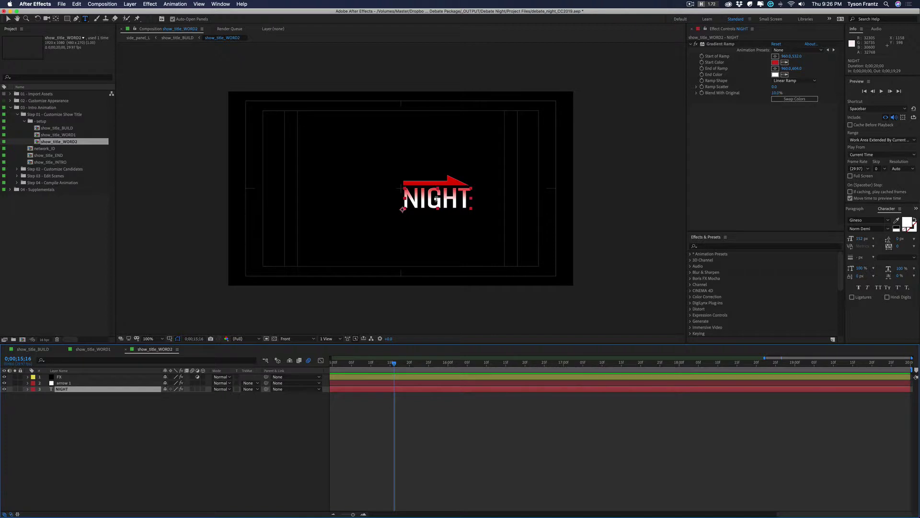
pyautogui.doubleClick(436, 198)
pyautogui.write('POLITICS')
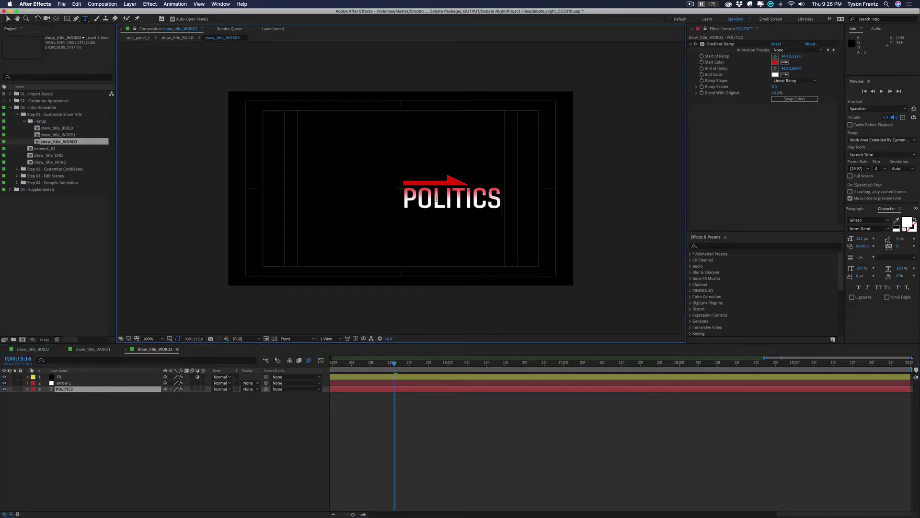
pyautogui.click(495, 487)
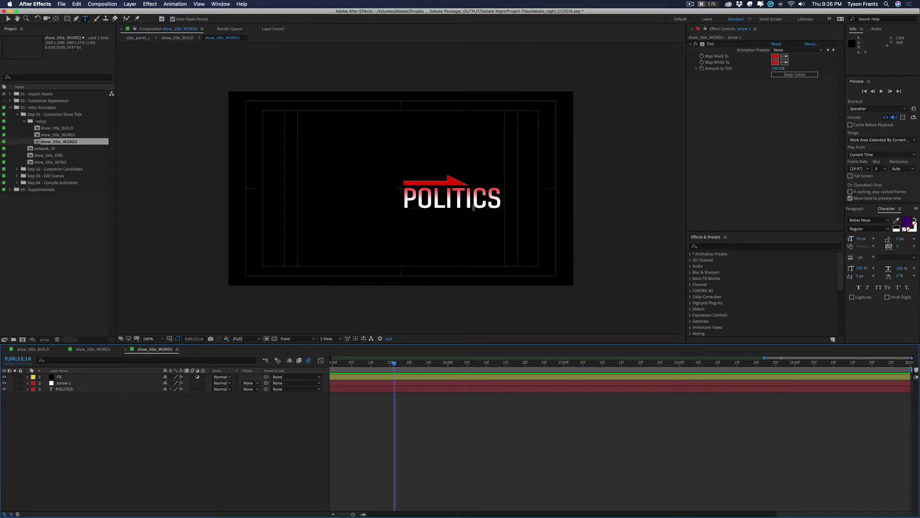
# Check the DEBATE word in show_title_WORD1 and the combined DEBATE POLITICS title in show_title_BUILD
pyautogui.click(94, 351)
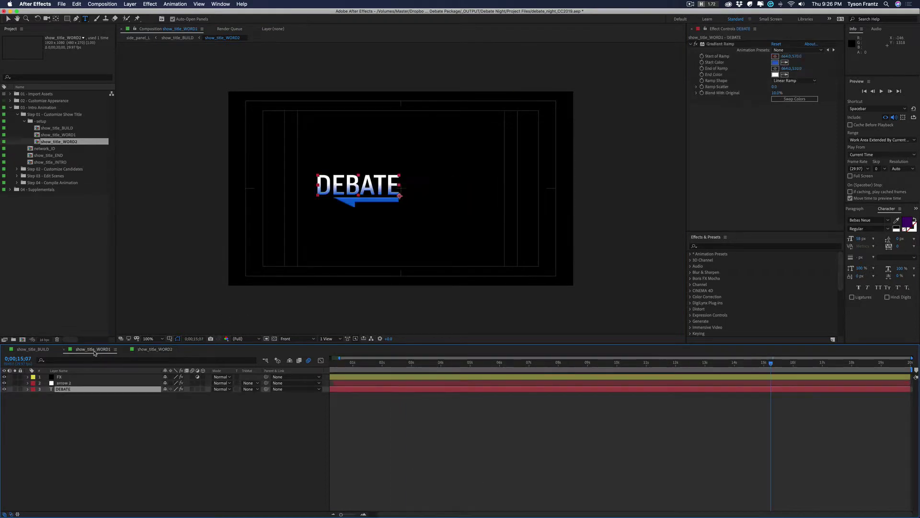
pyautogui.click(30, 349)
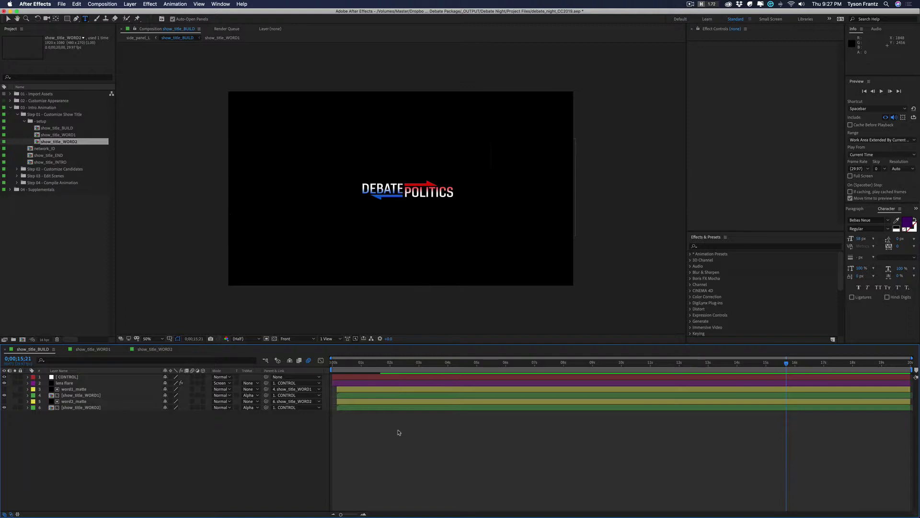
# Restore the NIGHT text in show_title_WORD2 and close the show_title_WORD2 and show_title_WORD1 compositions
pyautogui.click(154, 349)
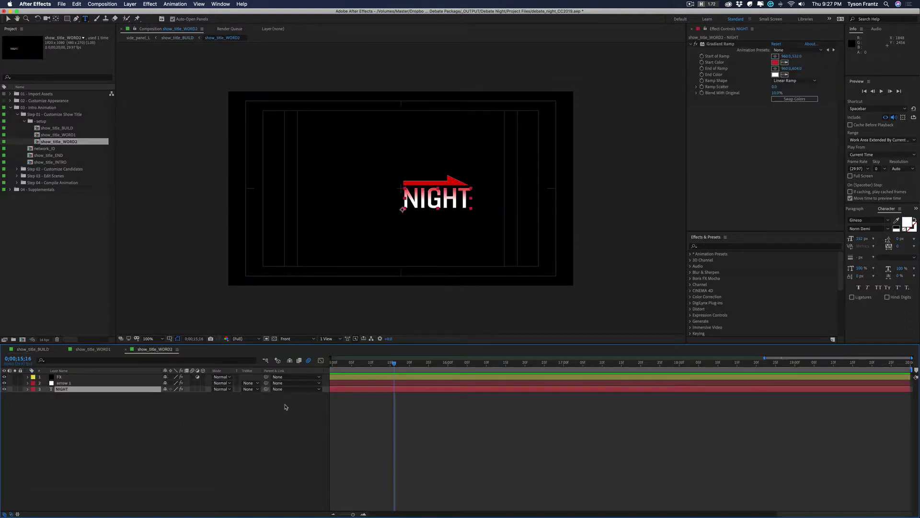
pyautogui.click(274, 452)
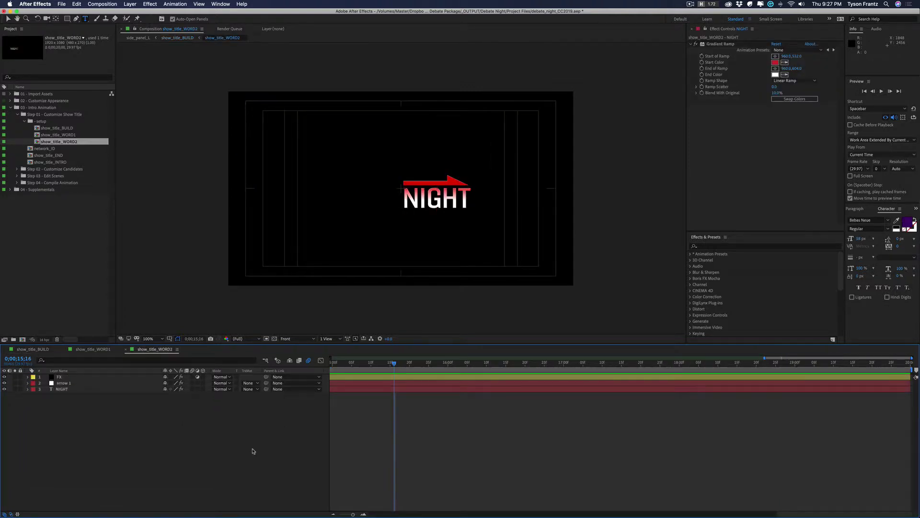
pyautogui.click(79, 389)
pyautogui.press('super+w')
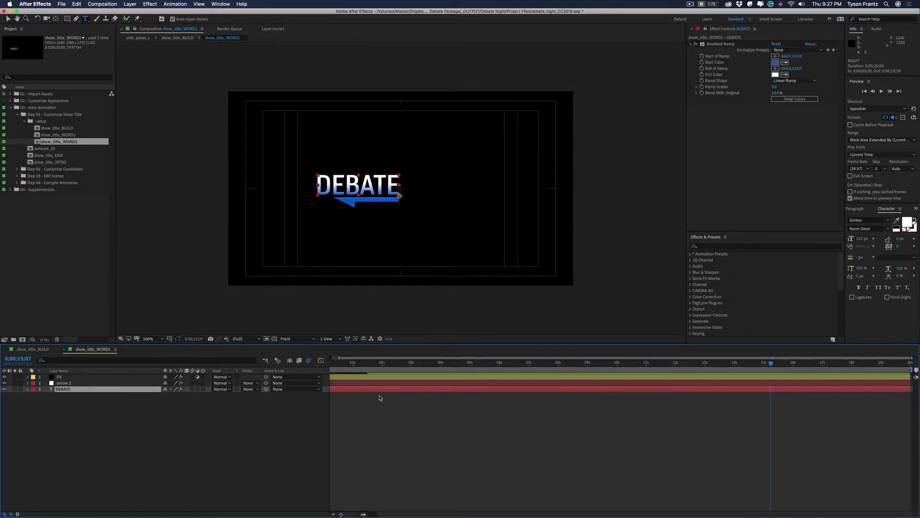
pyautogui.press('super+w')
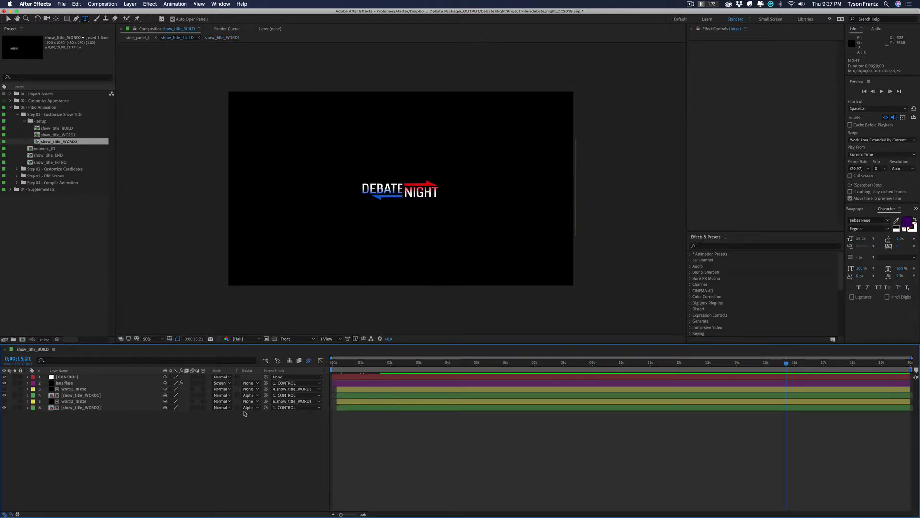
# Collapse the setup folder, open the network_ID composition and move through its timeline to view the network text
pyautogui.click(24, 121)
pyautogui.doubleClick(47, 130)
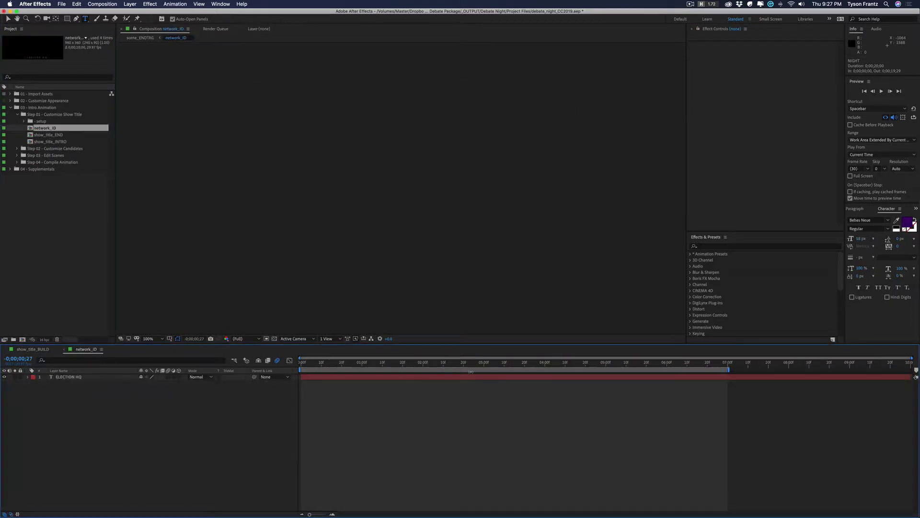
pyautogui.moveTo(476, 364); pyautogui.dragTo(415, 367)
pyautogui.press('v')
pyautogui.click(275, 339)
pyautogui.click(274, 338)
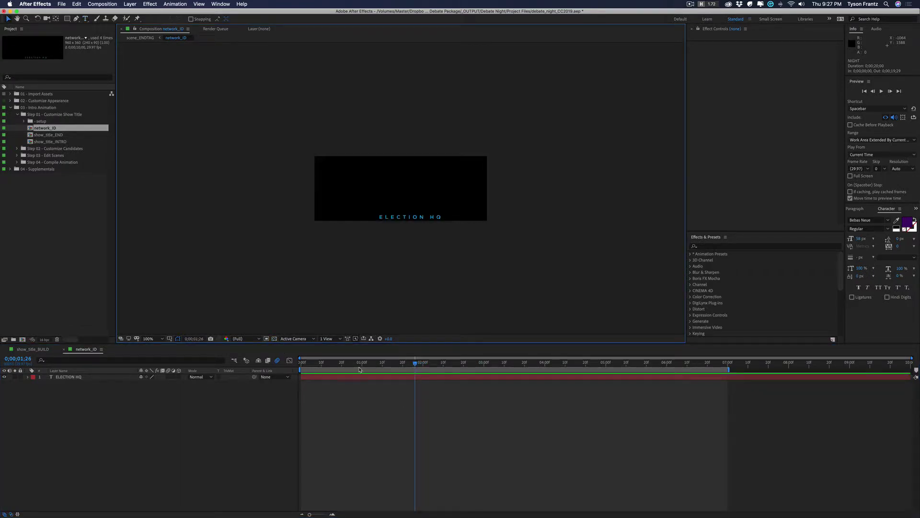
# Inspect the editable ELECTION HQ text layer in the network_ID composition
pyautogui.click(68, 377)
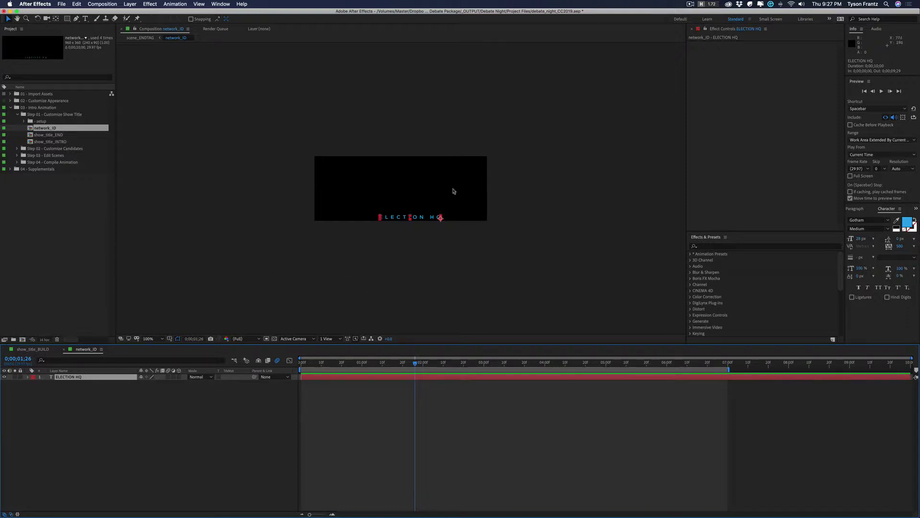
pyautogui.click(77, 397)
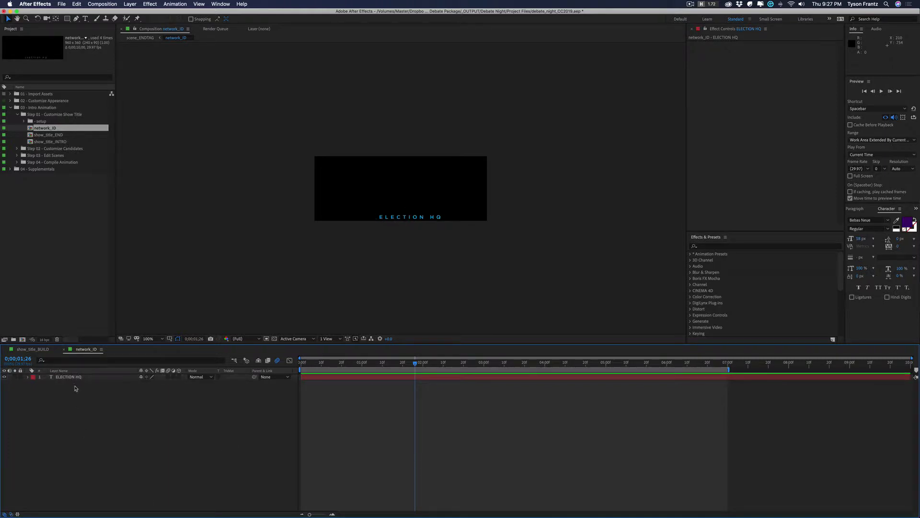
pyautogui.click(75, 377)
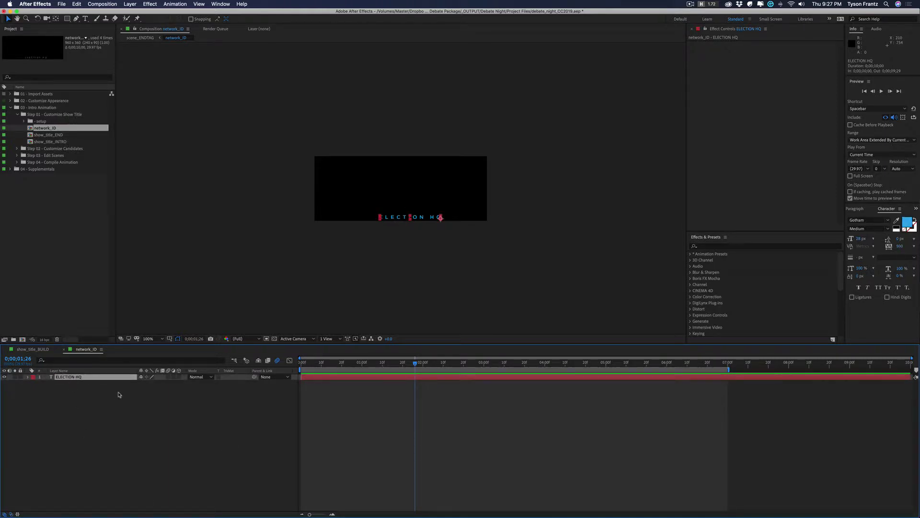
pyautogui.click(118, 394)
# Open the show_title_INTRO composition and scrub its timeline to view the title animation
pyautogui.doubleClick(76, 143)
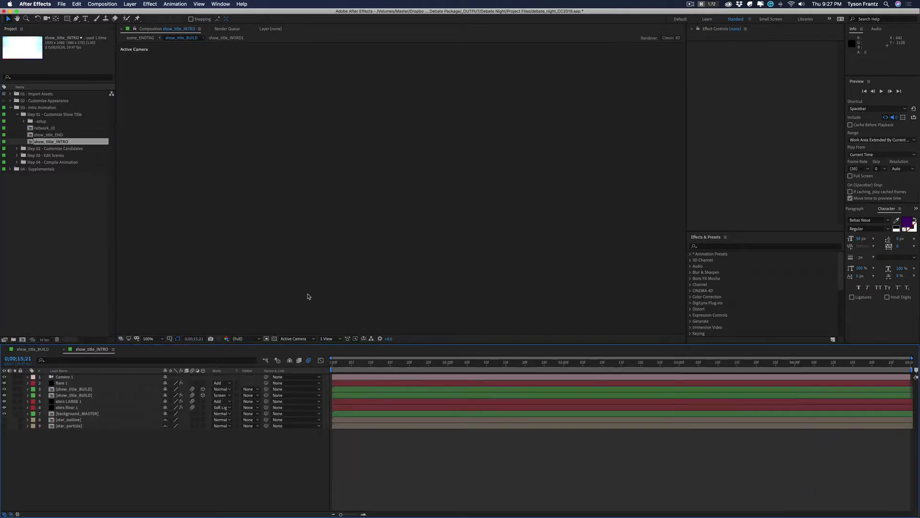
pyautogui.moveTo(402, 363); pyautogui.dragTo(417, 363)
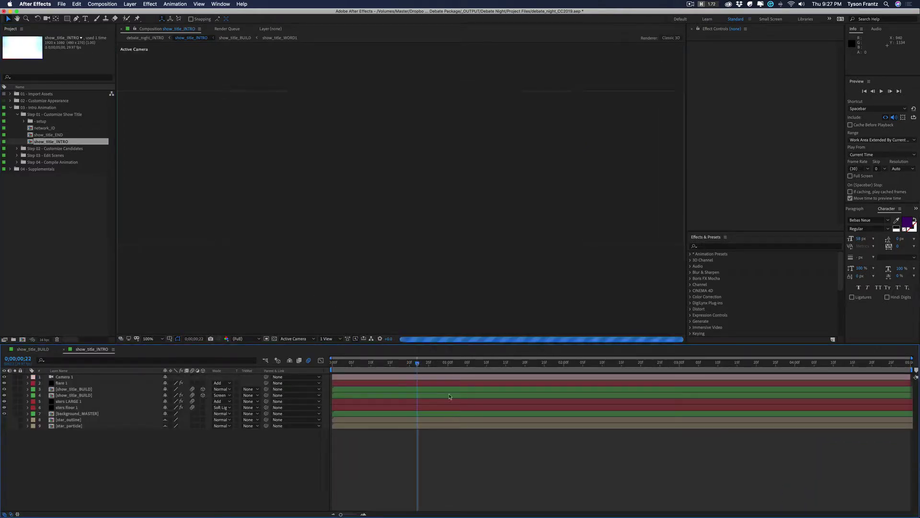
pyautogui.moveTo(450, 368); pyautogui.dragTo(491, 376)
# Reveal the Camera 1 keyframes in show_title_INTRO and scrub between them to review the camera move
pyautogui.click(82, 371)
pyautogui.click(81, 377)
pyautogui.click(82, 372)
pyautogui.press('u')
pyautogui.click(459, 365)
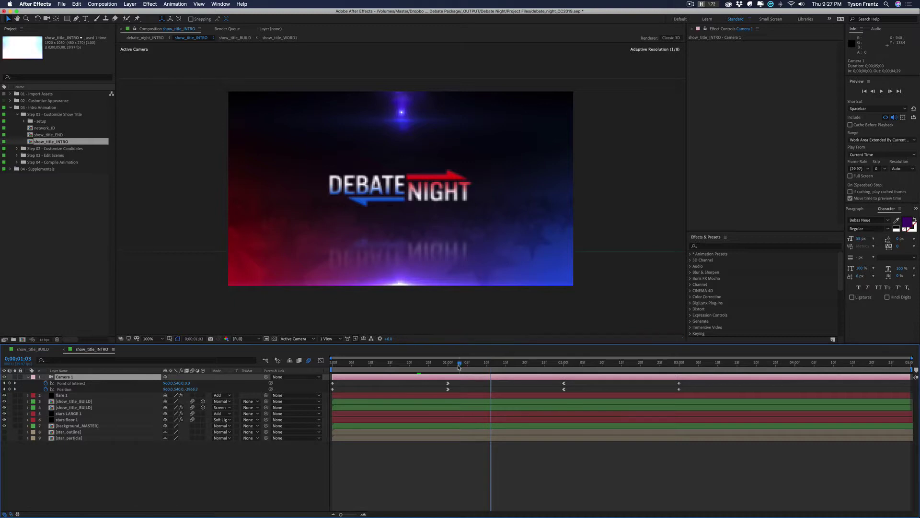
pyautogui.click(555, 365)
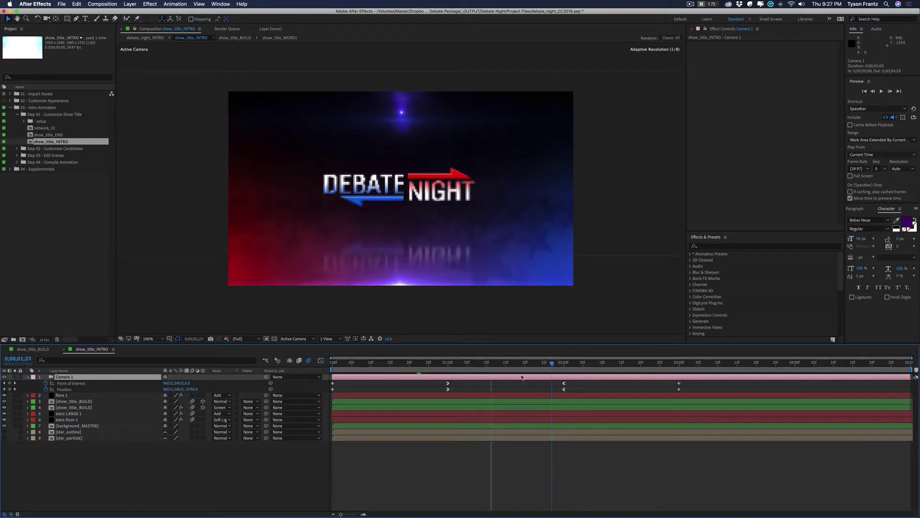
pyautogui.click(542, 366)
pyautogui.press('k')
pyautogui.moveTo(564, 365)
pyautogui.mouseDown()
pyautogui.moveTo(680, 370)
pyautogui.moveTo(560, 369)
pyautogui.mouseUp()
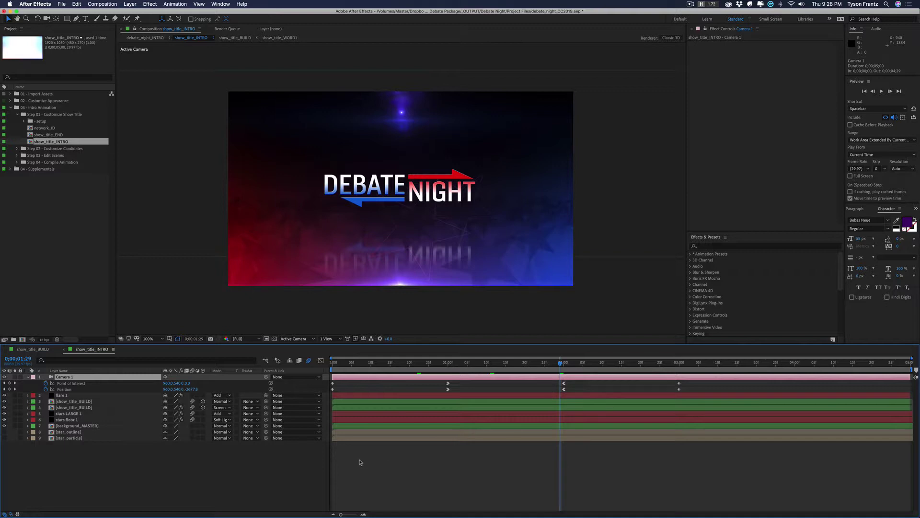
pyautogui.click(174, 463)
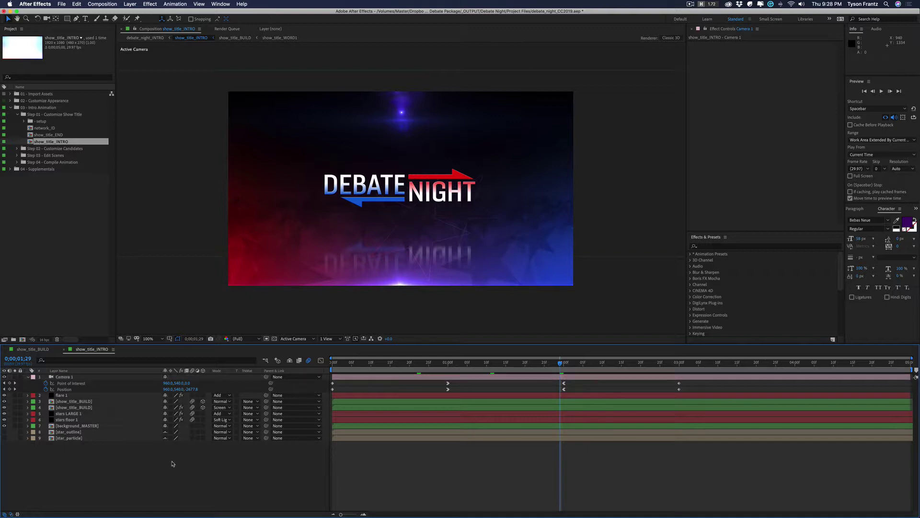
# Close the open title compositions, collapse Step 01 - Customize Show Title and expand Step 02 - Customize Candidates
pyautogui.press('super+w')
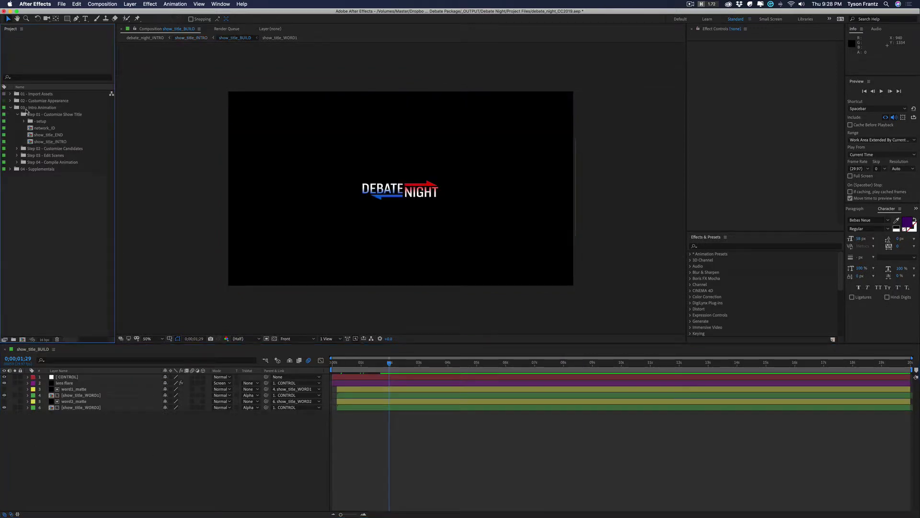
pyautogui.click(18, 115)
pyautogui.click(17, 120)
pyautogui.press('super+w')
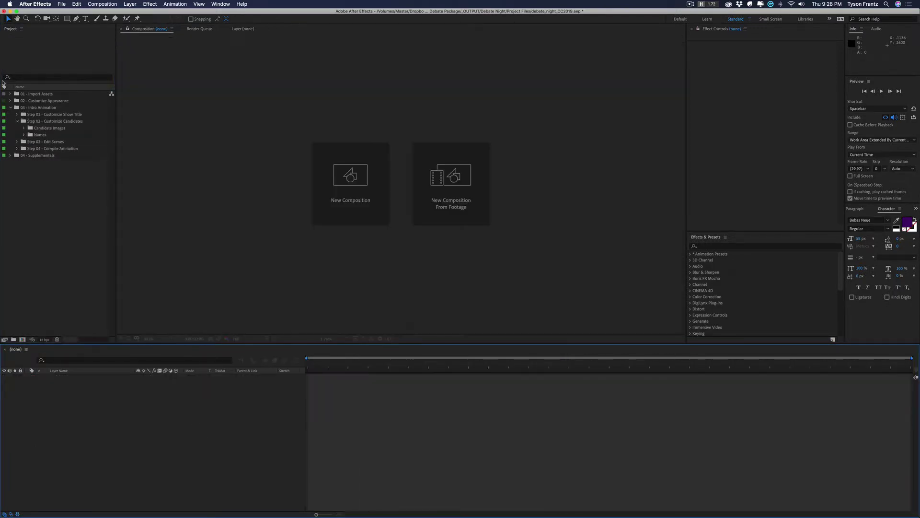
# Expand the Candidate Images folder and its setup subfolder to view the candidate compositions and figure folders
pyautogui.click(44, 128)
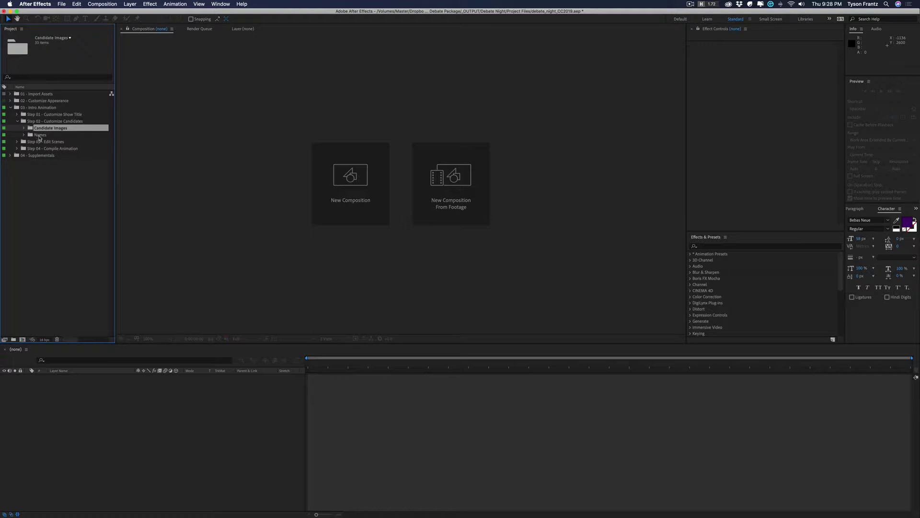
pyautogui.moveTo(37, 137); pyautogui.dragTo(24, 129)
pyautogui.click(25, 128)
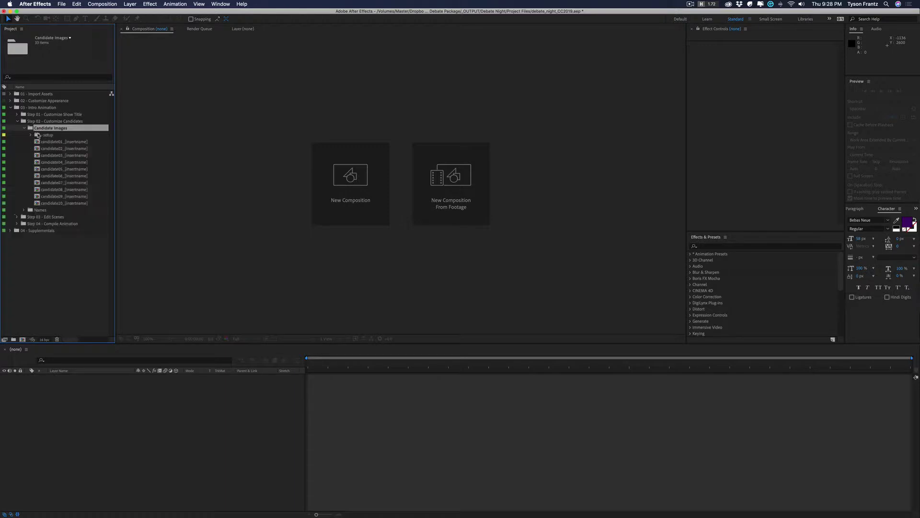
pyautogui.click(31, 135)
pyautogui.click(31, 135)
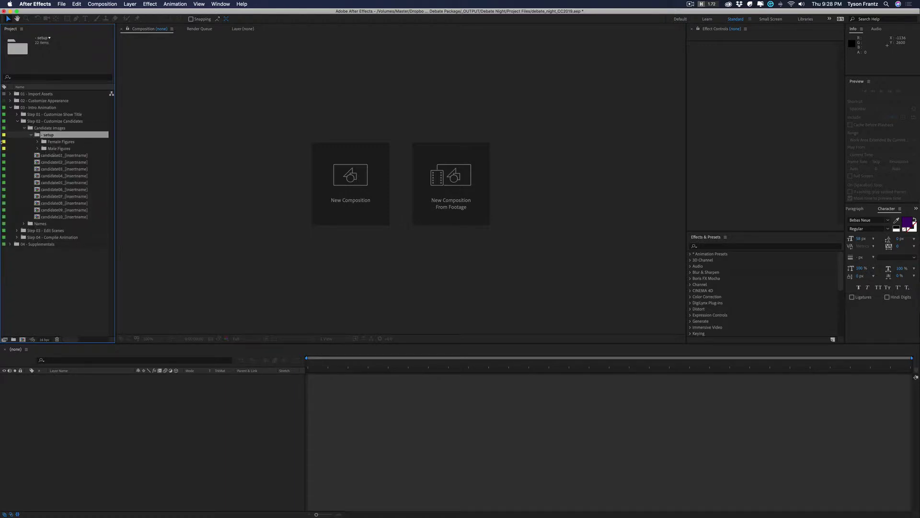
# Open the candidate01_[insertname] composition and resize the viewer and timeline to see the full figure and all ten layers
pyautogui.doubleClick(58, 156)
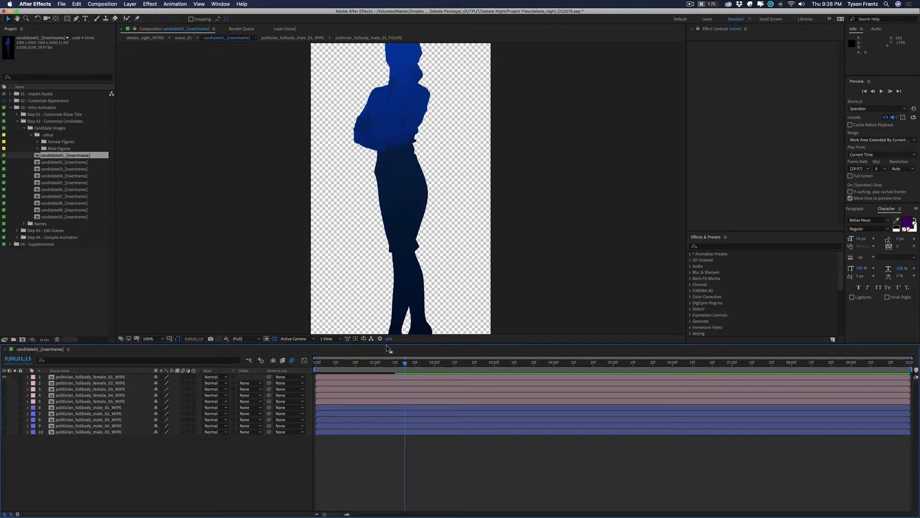
pyautogui.moveTo(387, 342); pyautogui.dragTo(387, 421)
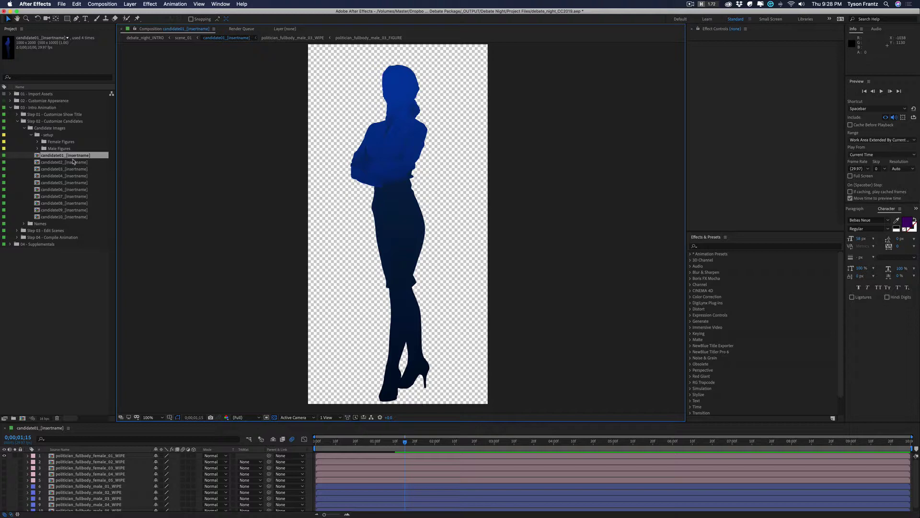
pyautogui.click(107, 426)
pyautogui.moveTo(115, 422); pyautogui.dragTo(116, 389)
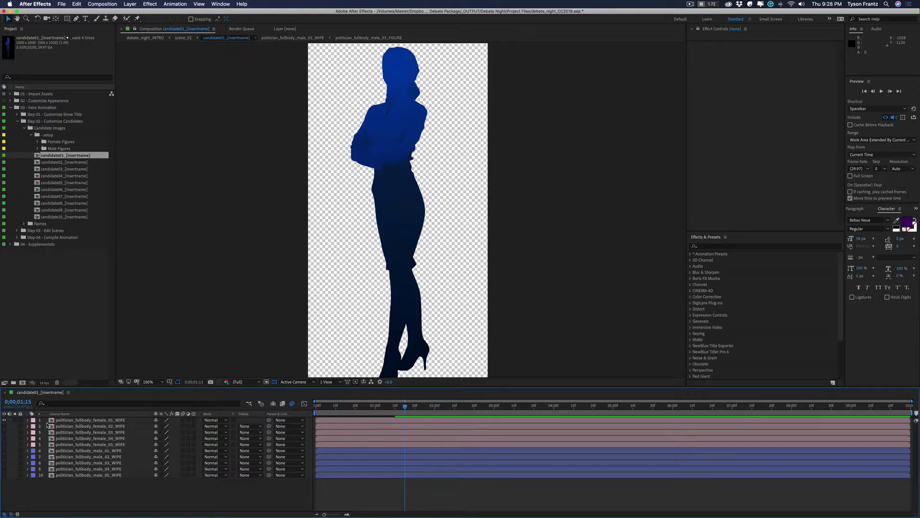
# Hide the politician_fullbody_female_01_WIPE layer and show politician_fullbody_male_01_WIPE as the candidate figure
pyautogui.click(4, 420)
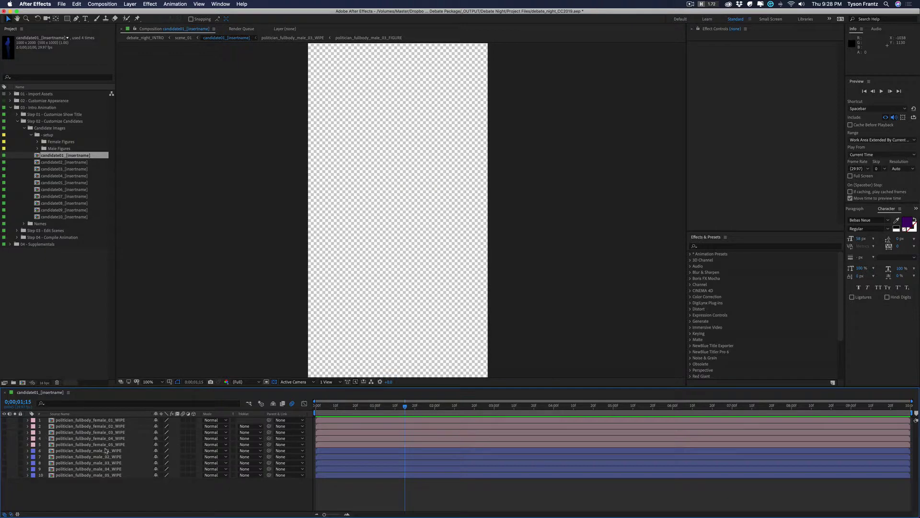
pyautogui.click(5, 451)
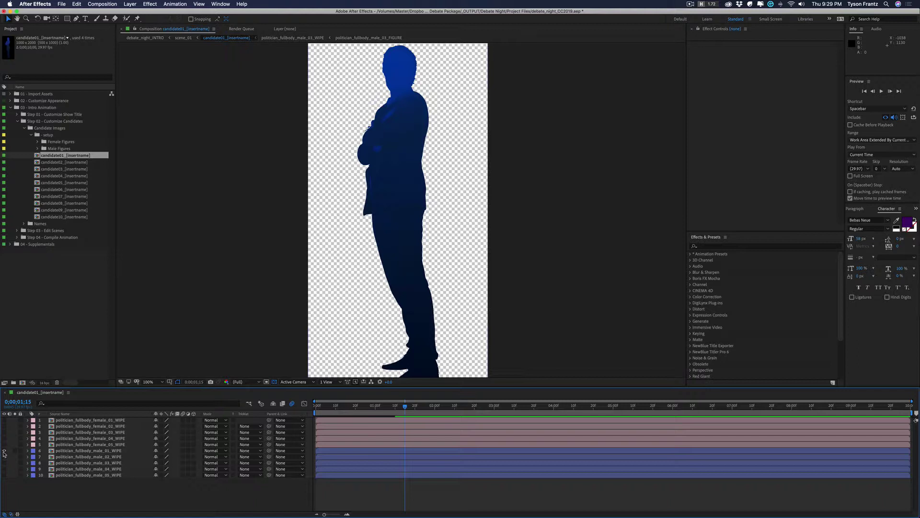
pyautogui.click(5, 451)
pyautogui.click(4, 457)
# Open the male figure WIPE compositions 01 to 04 in turn to preview each silhouette, closing each one after viewing
pyautogui.doubleClick(65, 451)
pyautogui.press('super+w')
pyautogui.doubleClick(72, 457)
pyautogui.press('super+w')
pyautogui.doubleClick(77, 462)
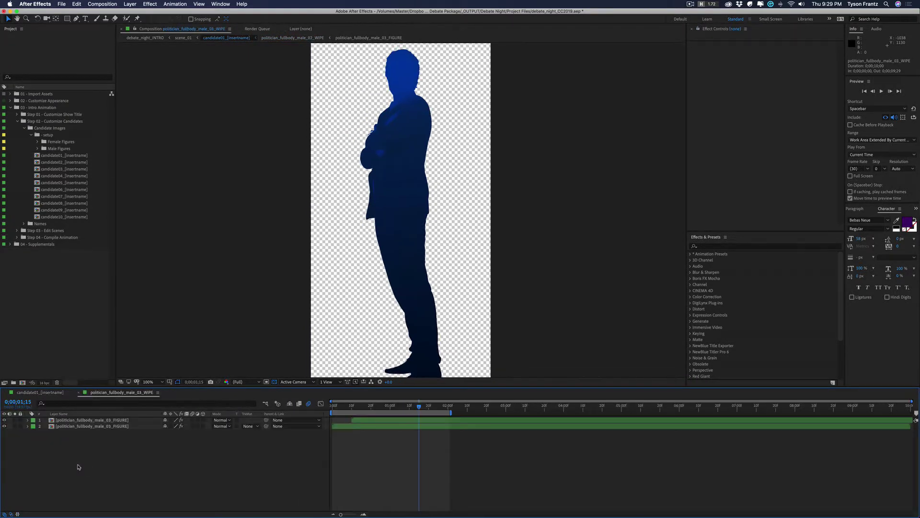
pyautogui.press('super+w')
pyautogui.doubleClick(90, 469)
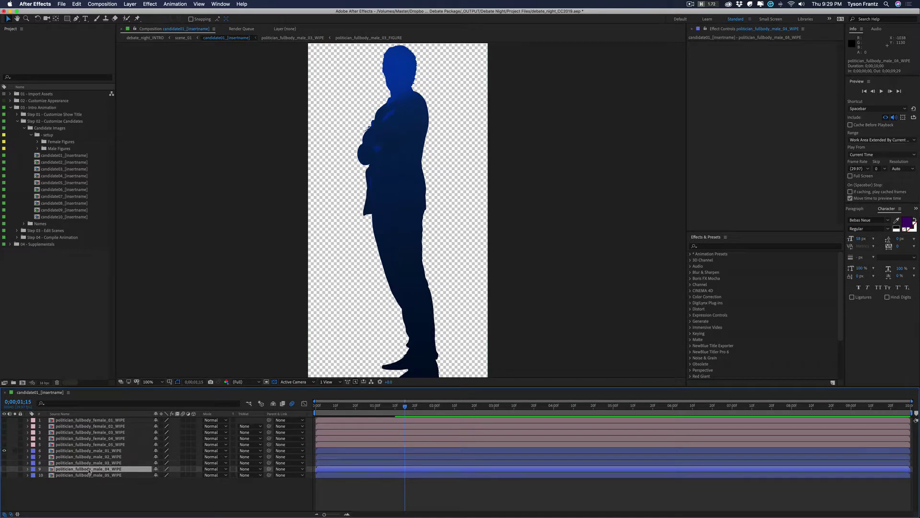
pyautogui.press('super+w')
# Open the female figure WIPE compositions 03, 02 and 01 in turn to preview each silhouette, closing each after viewing
pyautogui.click(82, 432)
pyautogui.doubleClick(83, 432)
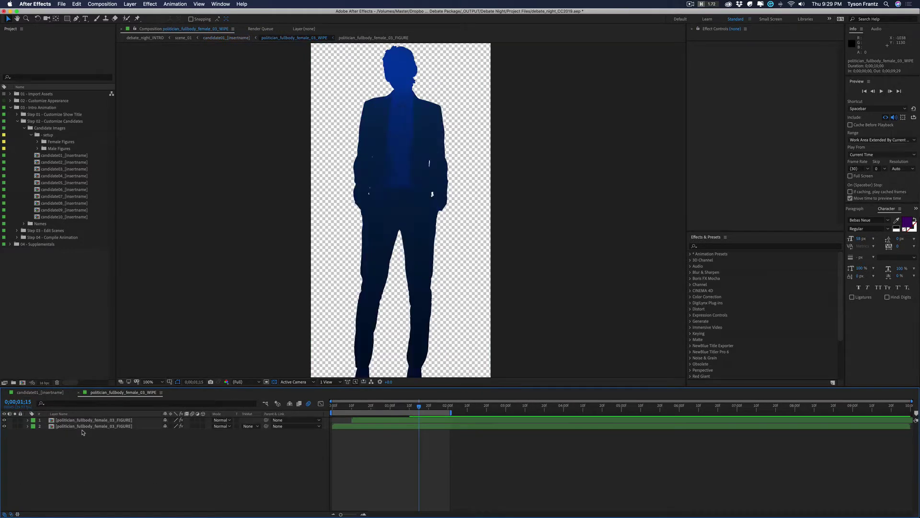
pyautogui.press('super+w')
pyautogui.doubleClick(76, 427)
pyautogui.press('super+w')
pyautogui.doubleClick(76, 421)
pyautogui.press('super+w')
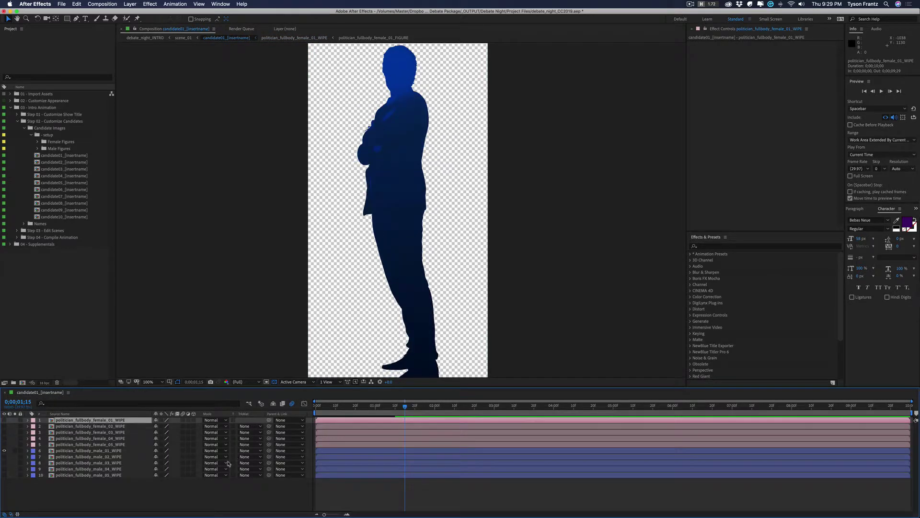
# Hide politician_fullbody_male_01_WIPE and make politician_fullbody_female_01_WIPE visible again in the candidate01 composition
pyautogui.click(4, 451)
pyautogui.click(5, 420)
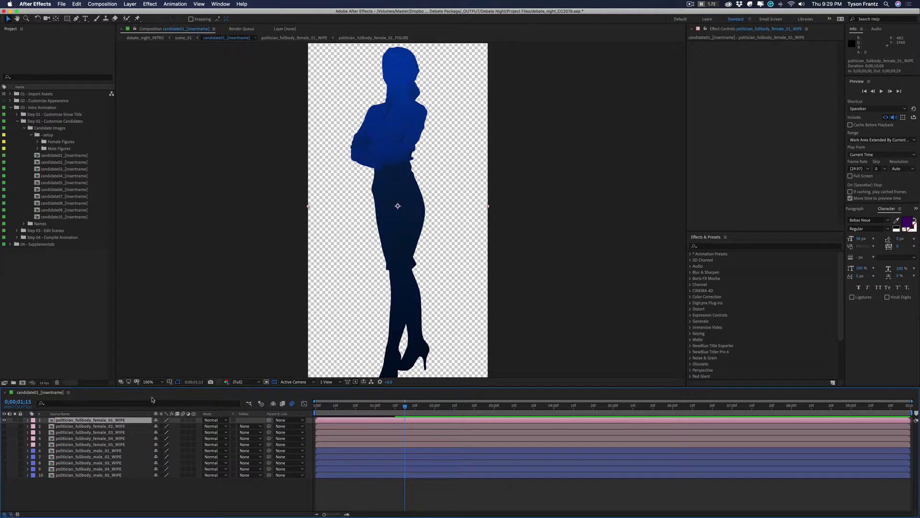
# Rename the candidate01_[insertname] composition as candidate01_Warren
pyautogui.click(70, 158)
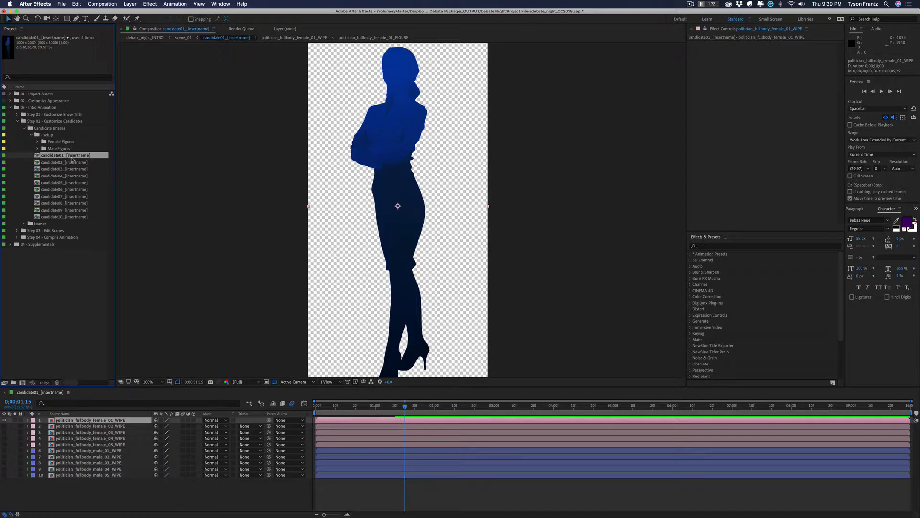
pyautogui.click(76, 155)
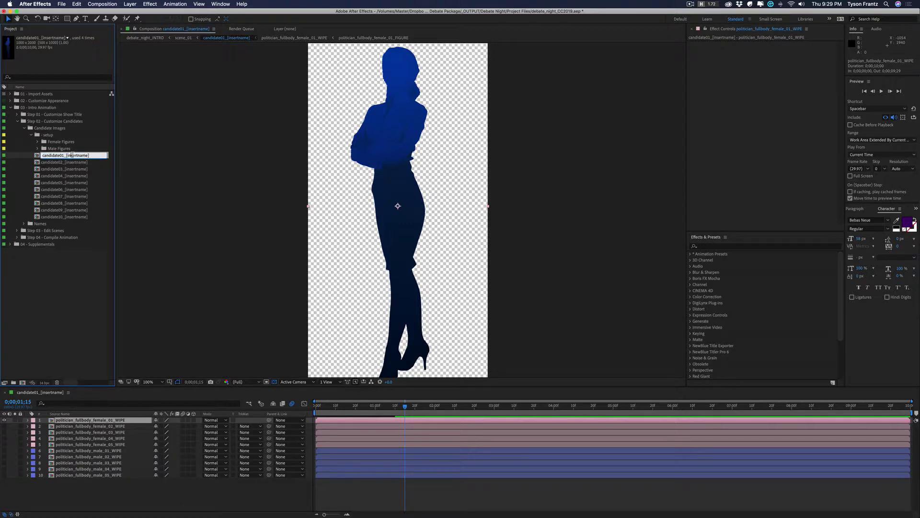
pyautogui.moveTo(94, 155); pyautogui.dragTo(69, 155)
pyautogui.write('Warre')
pyautogui.press('Return')
# Open the candidate02_[insertname] composition and rename it as candidate02_Biden
pyautogui.click(64, 163)
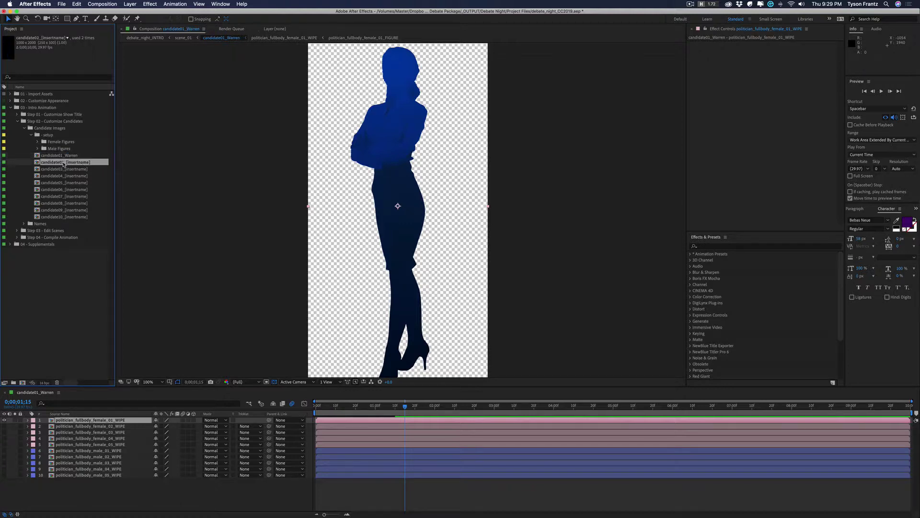
pyautogui.doubleClick(63, 163)
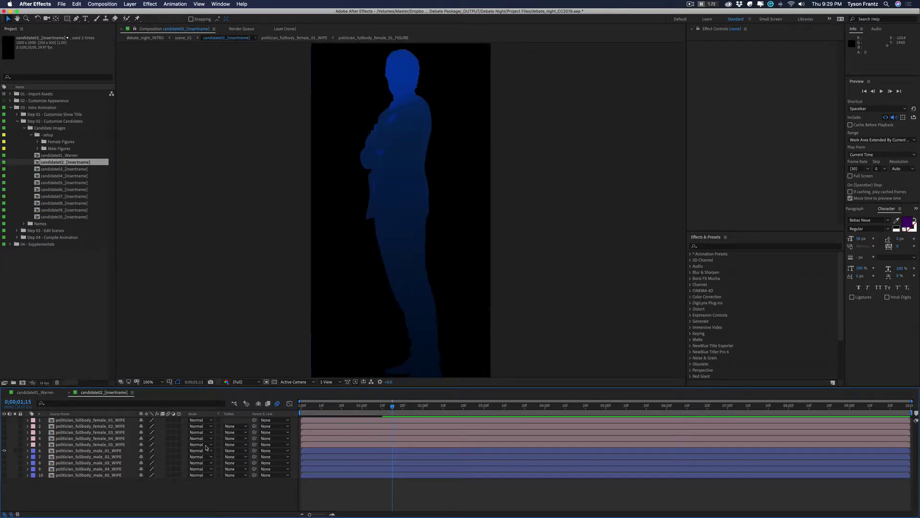
pyautogui.press('Return')
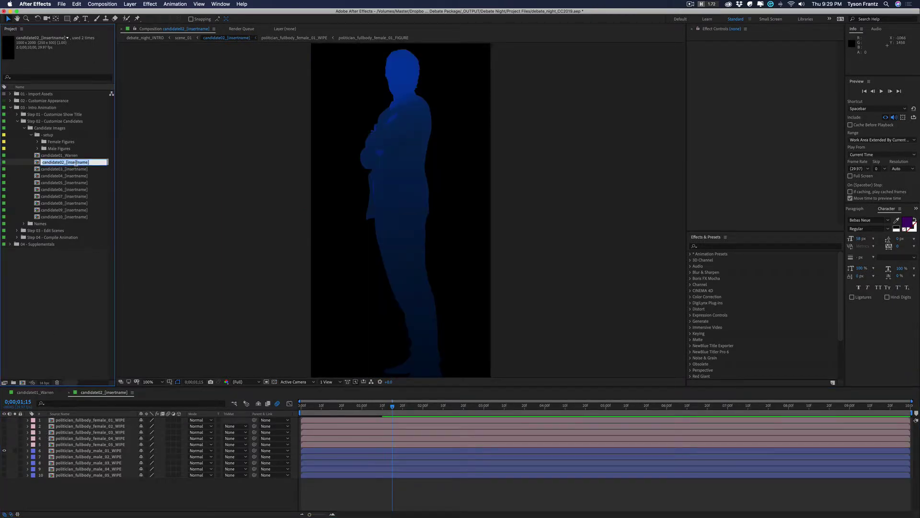
pyautogui.moveTo(65, 162); pyautogui.dragTo(129, 164)
pyautogui.write('Bide')
pyautogui.press('Return')
pyautogui.press('Up')
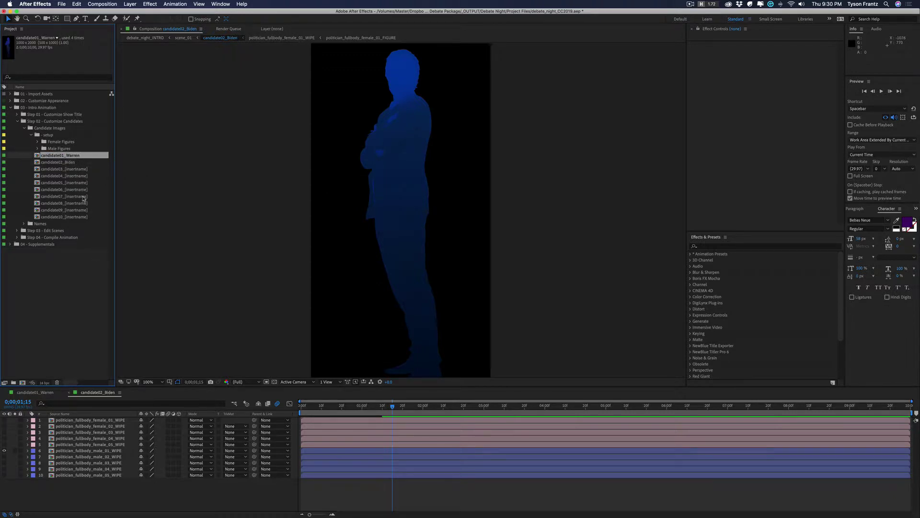
# Undo the renaming of the candidate01 and candidate02 compositions and close both of them
pyautogui.press('super+z')
pyautogui.press('super+z')
pyautogui.click(111, 398)
pyautogui.click(79, 392)
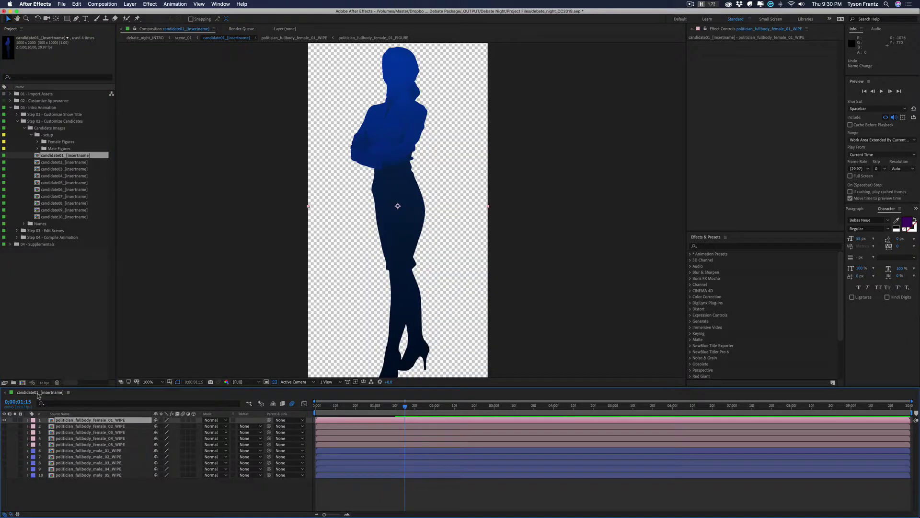
pyautogui.press('super+w')
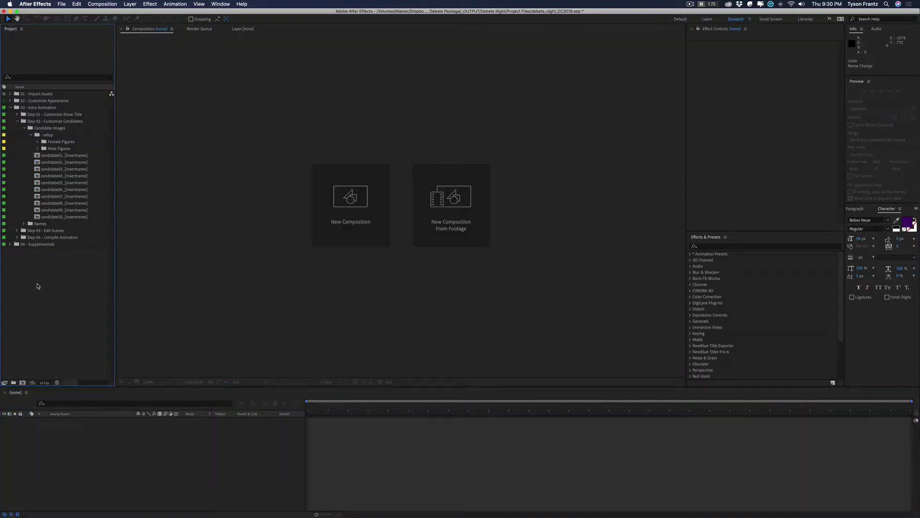
# Expand the Female Figures and Male Figures folders, widen the project list to read the full composition names, and collapse both folders
pyautogui.click(53, 142)
pyautogui.click(38, 142)
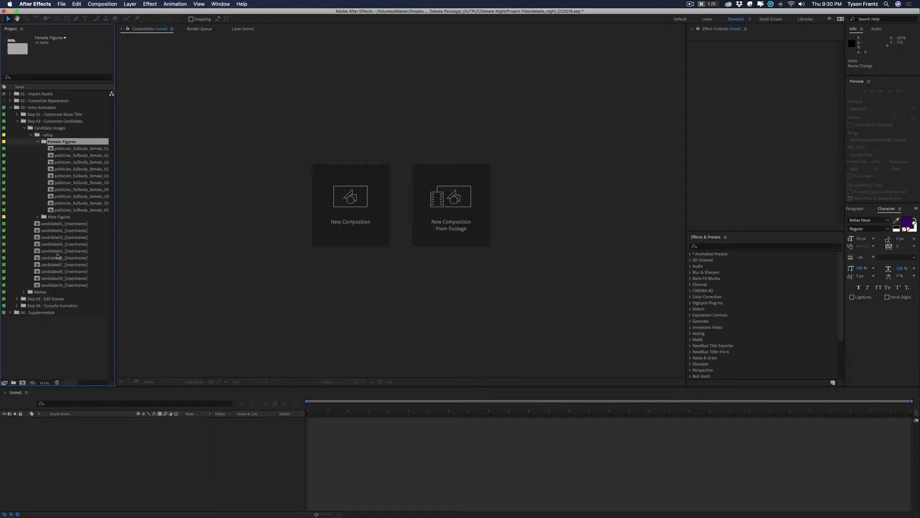
pyautogui.click(38, 216)
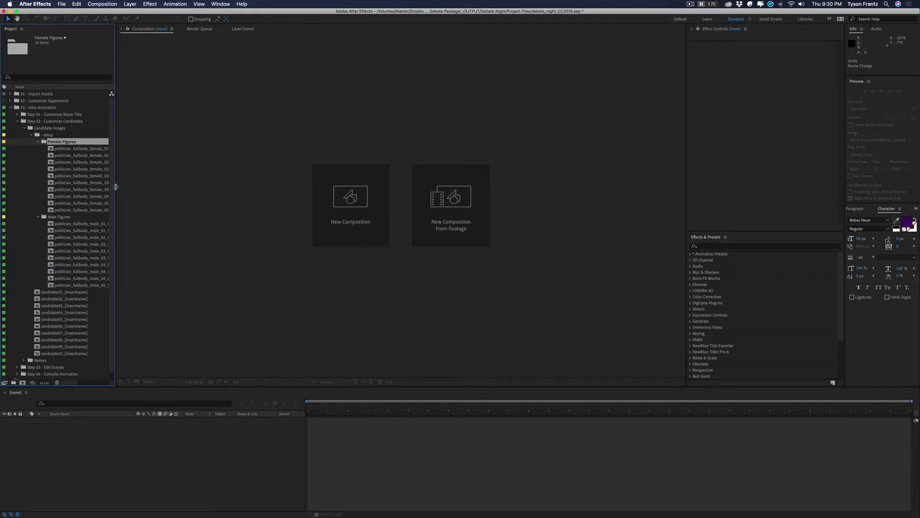
pyautogui.moveTo(115, 188); pyautogui.dragTo(213, 193)
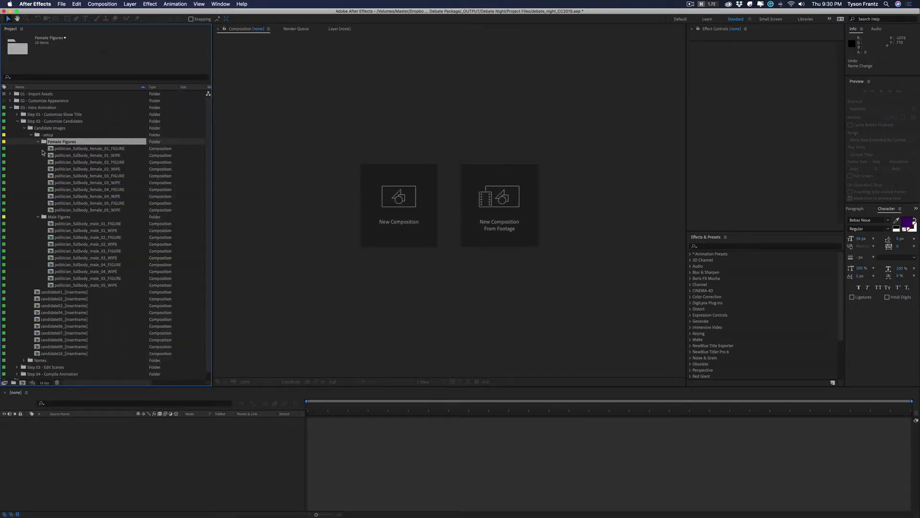
pyautogui.click(38, 141)
pyautogui.click(38, 148)
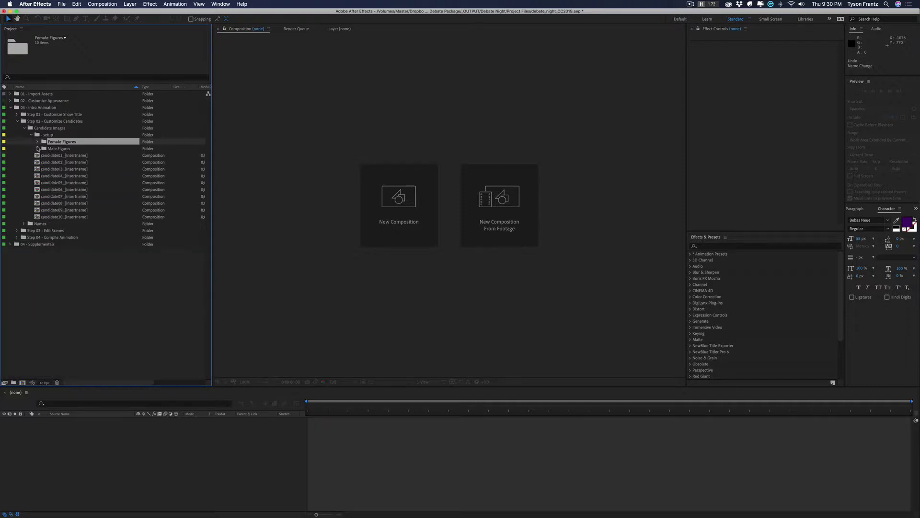
# Collapse the setup and Candidate Images folders, expand Names, and open the candidate01_TEXT_[insertname] composition
pyautogui.click(31, 135)
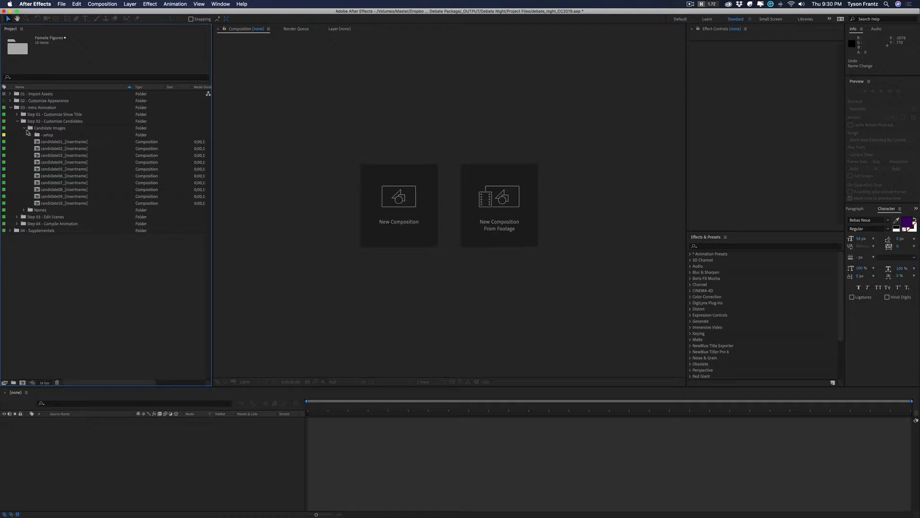
pyautogui.click(25, 128)
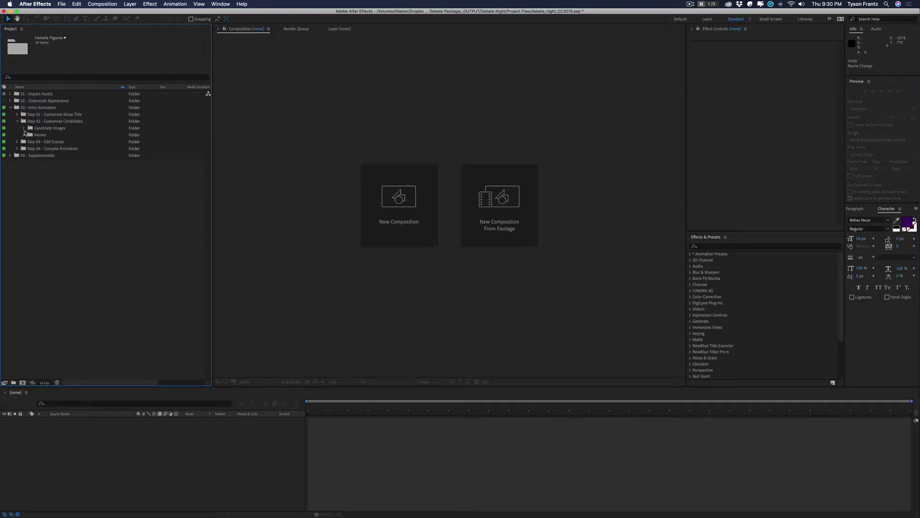
pyautogui.click(32, 135)
pyautogui.click(24, 135)
pyautogui.doubleClick(54, 142)
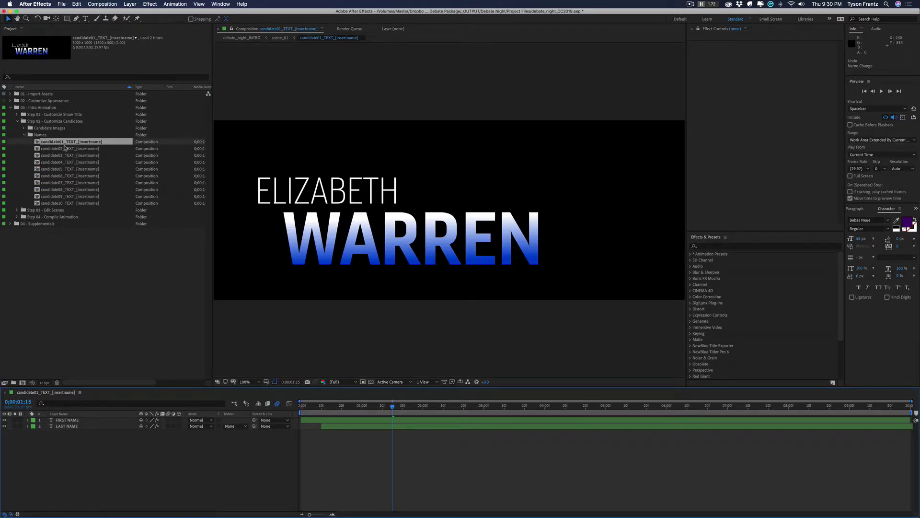
# Compare candidate01_[insertname] in Candidate Images with its matching candidate01_TEXT_[insertname] in Names, leaving only the Names folder expanded
pyautogui.click(25, 129)
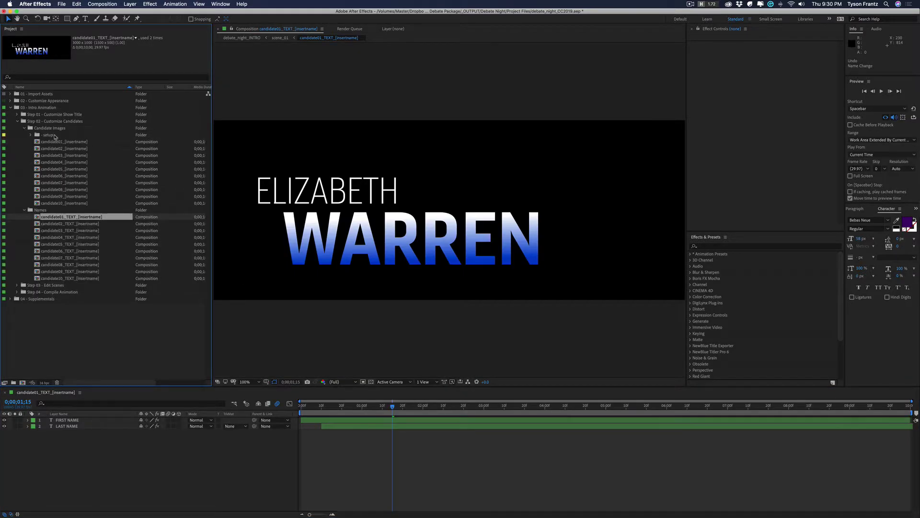
pyautogui.click(79, 143)
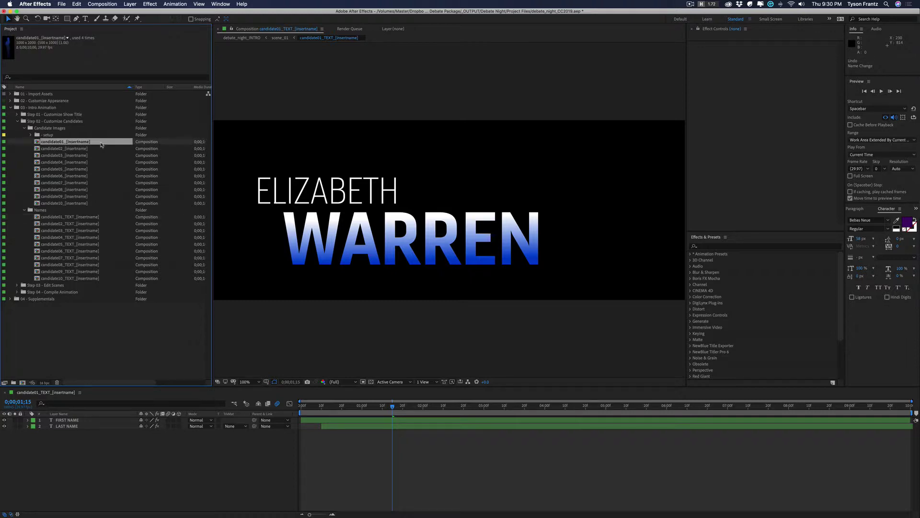
pyautogui.click(83, 220)
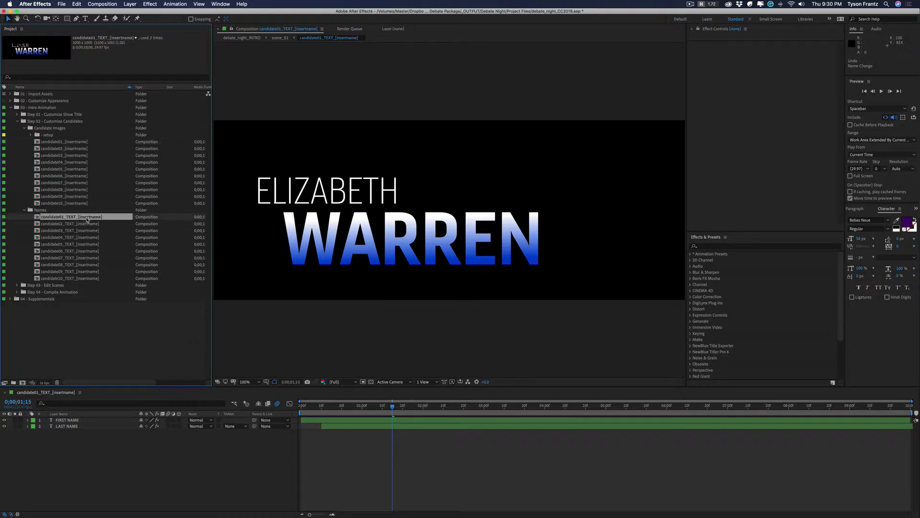
pyautogui.click(25, 128)
pyautogui.click(24, 134)
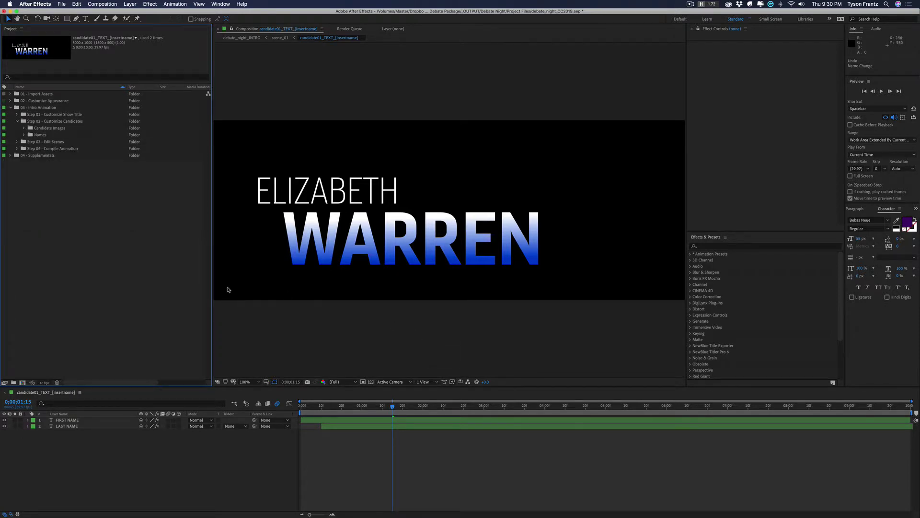
pyautogui.click(24, 134)
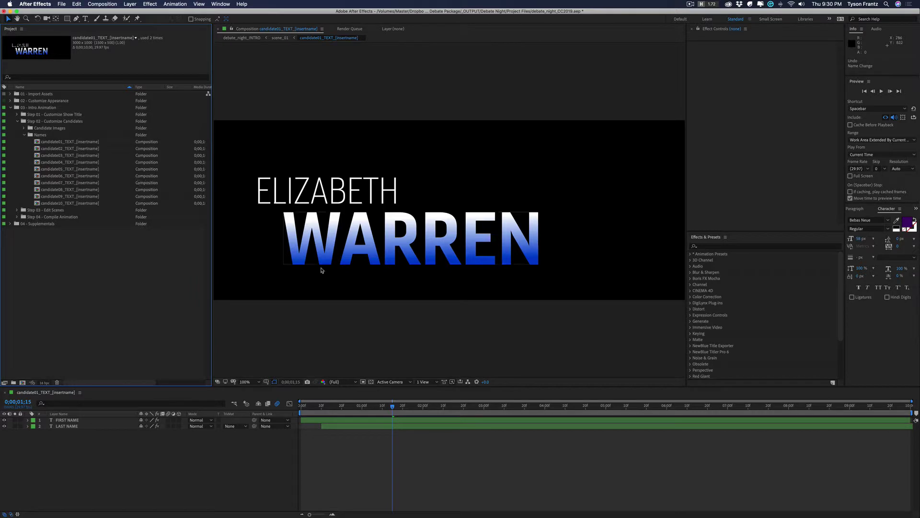
# Play the candidate01_TEXT_[insertname] composition from its start to preview the name animation
pyautogui.click(303, 411)
pyautogui.press('space')
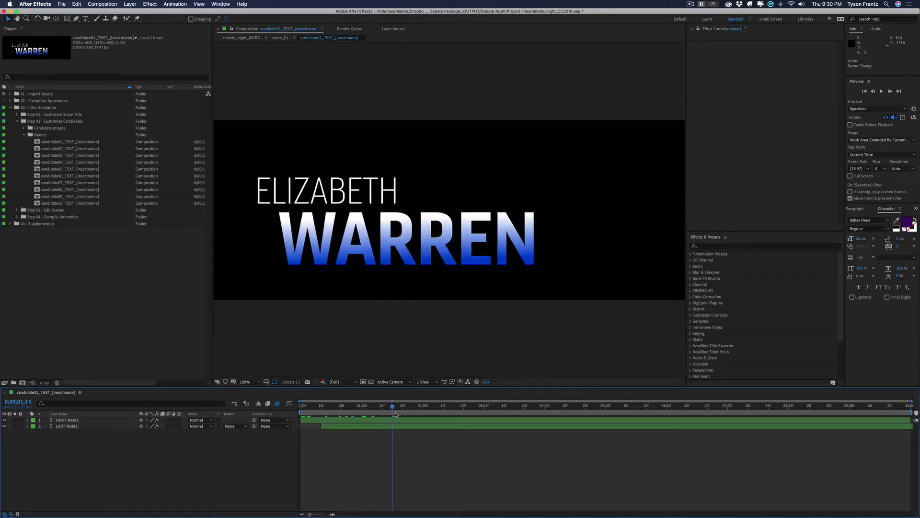
pyautogui.press('h')
pyautogui.moveTo(339, 263); pyautogui.dragTo(384, 259)
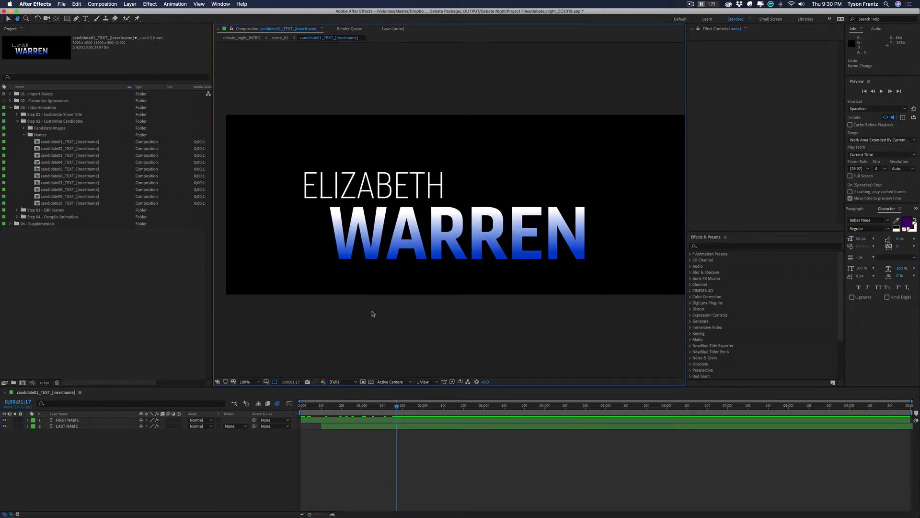
pyautogui.press('v')
# Examine the FIRST NAME and LAST NAME text layers in turn and close the candidate01_TEXT_[insertname] composition
pyautogui.click(72, 420)
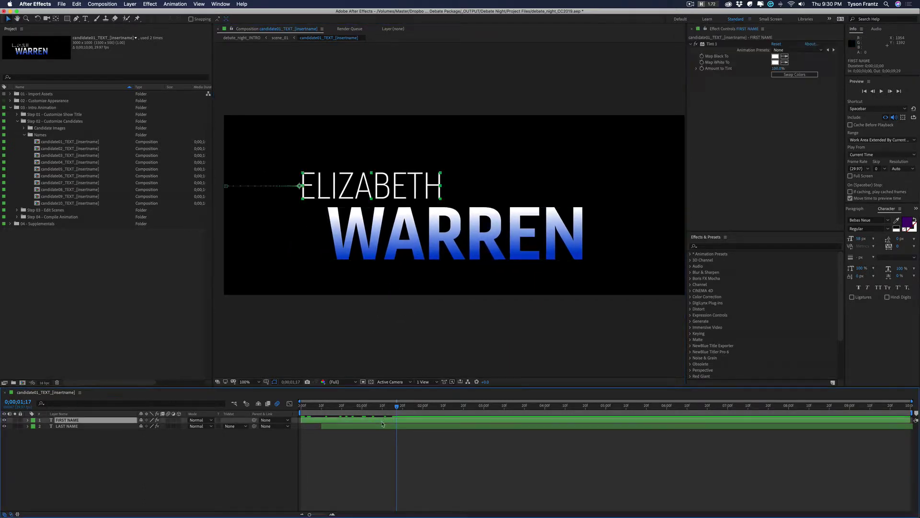
pyautogui.click(72, 426)
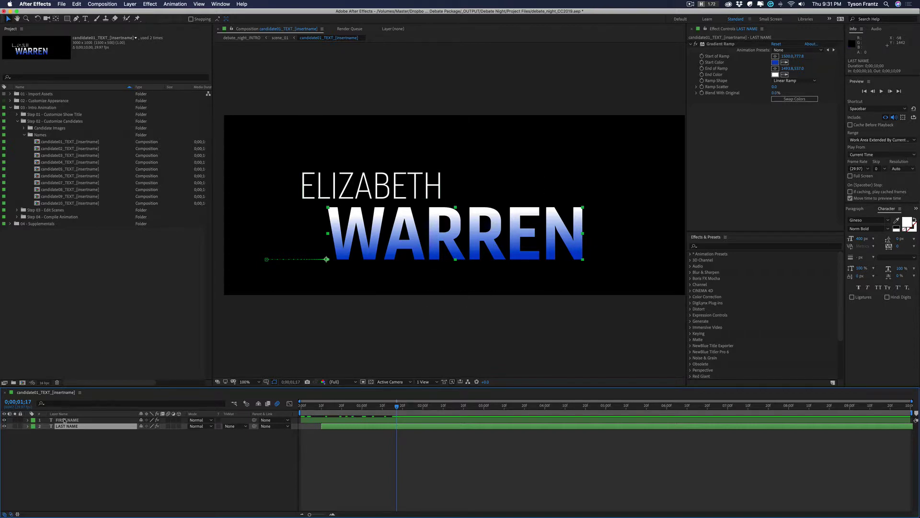
pyautogui.click(58, 479)
pyautogui.press('super+w')
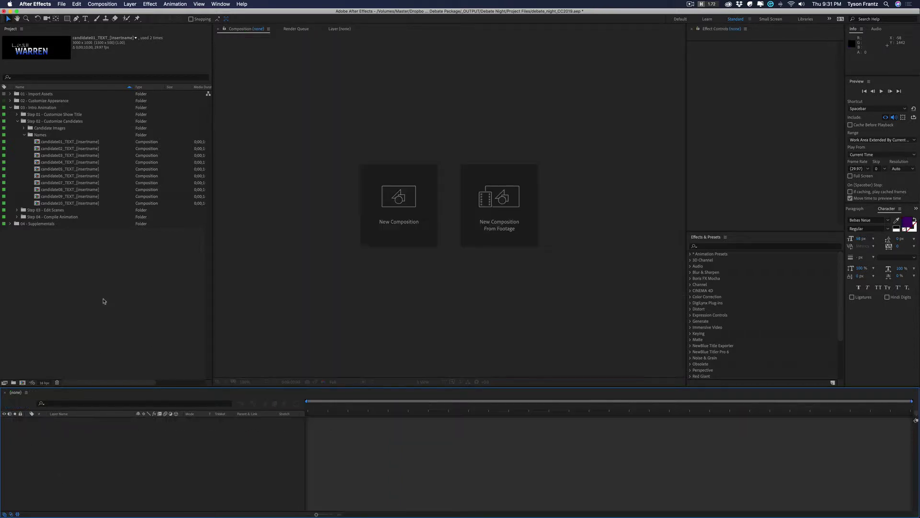
# Open candidate01_[insertname] from the Candidate Images folder and enlarge the composition viewing area at 100% zoom
pyautogui.click(24, 135)
pyautogui.click(41, 128)
pyautogui.click(24, 128)
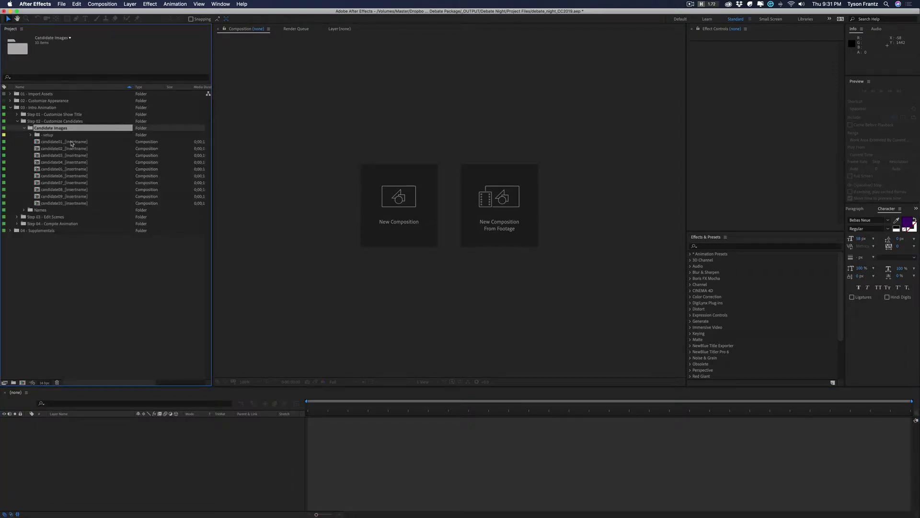
pyautogui.doubleClick(72, 142)
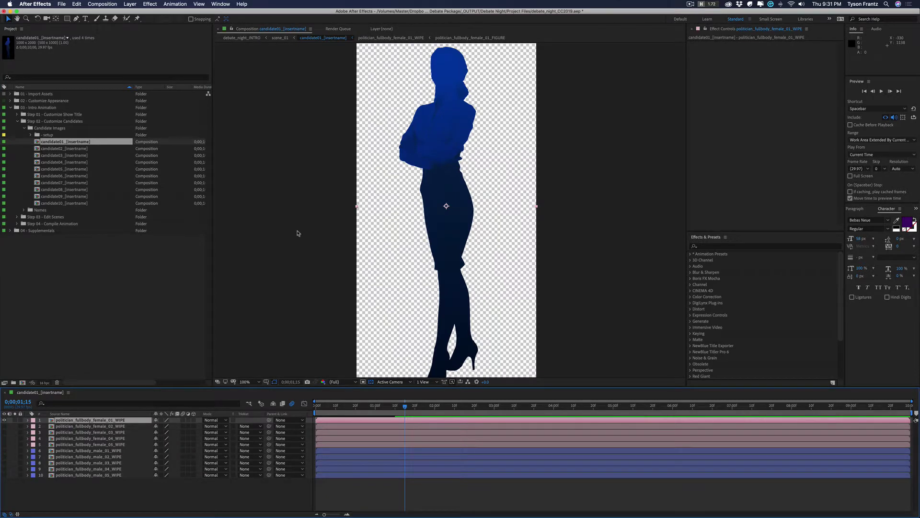
pyautogui.press(',')
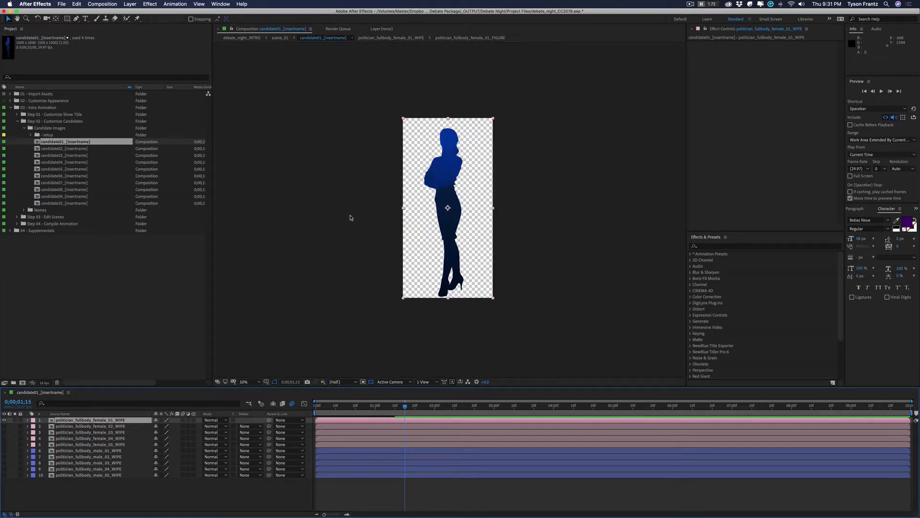
pyautogui.press('.')
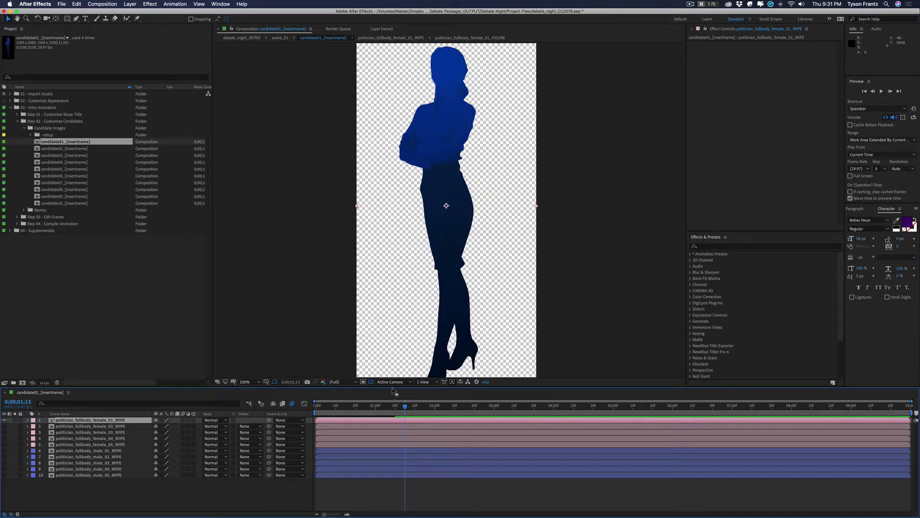
pyautogui.moveTo(392, 386); pyautogui.dragTo(392, 410)
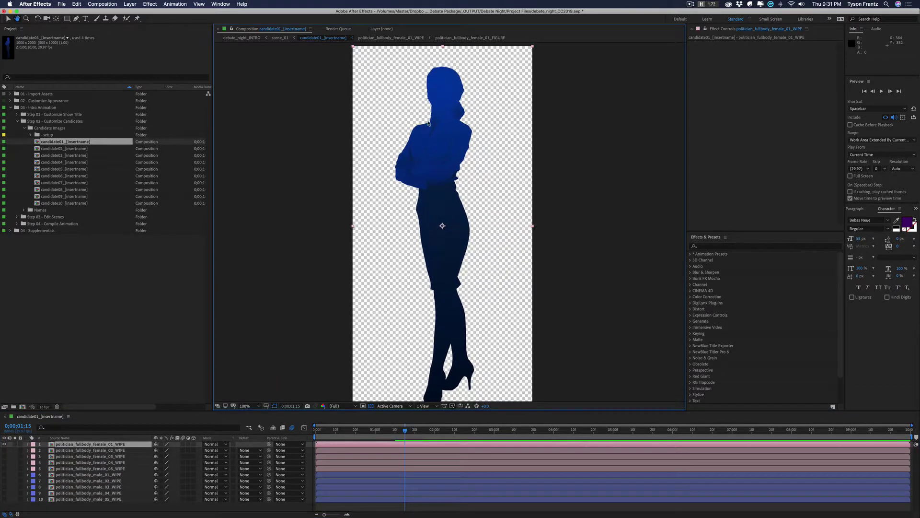
# Start a footage import into the 01 - Import Assets folder and browse to MotionRevolver's 01_AE Templates folder under VideoHive.com
pyautogui.click(44, 95)
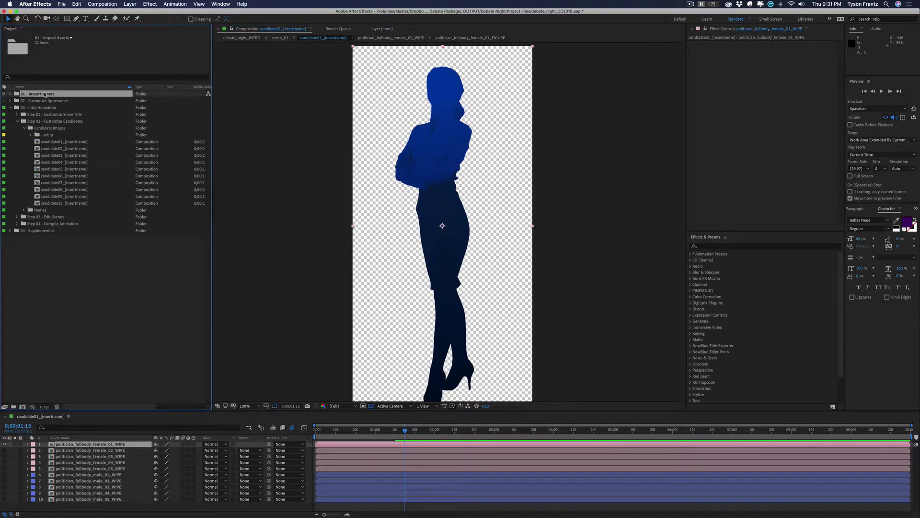
pyautogui.press('super+i')
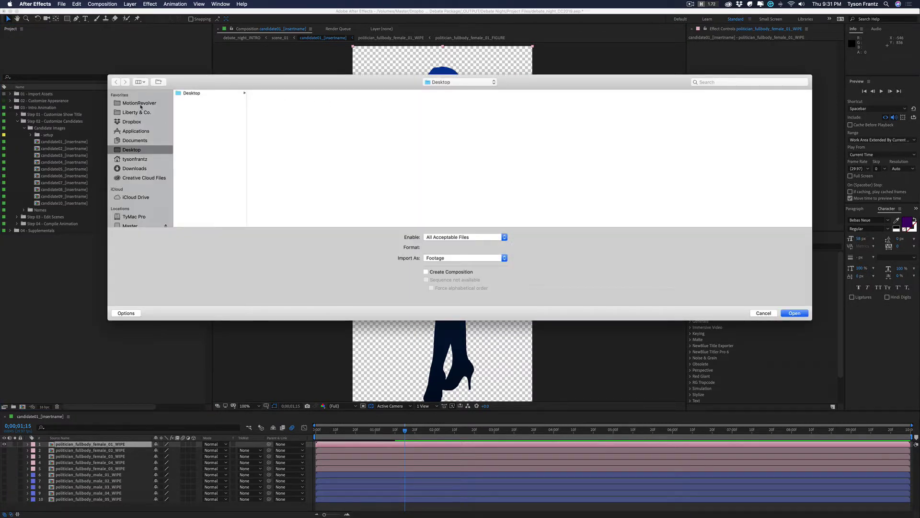
pyautogui.scroll(-1, 159, 112)
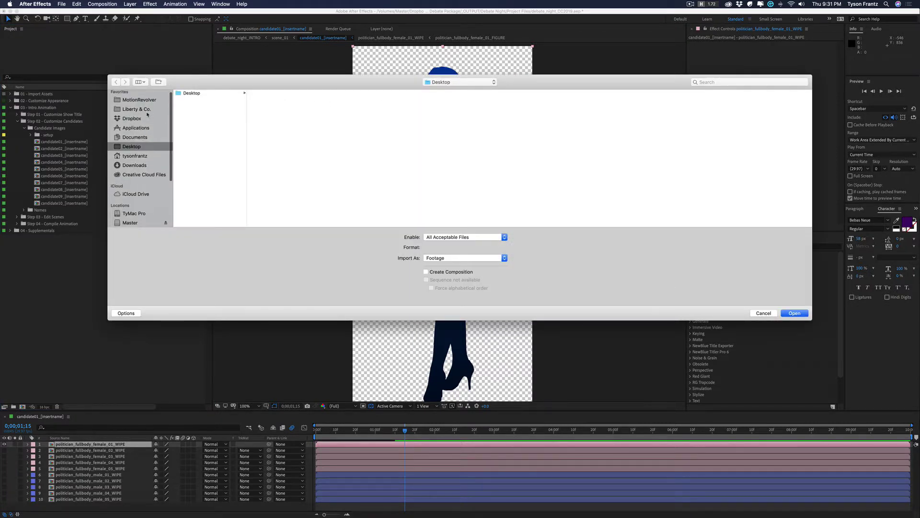
pyautogui.click(141, 101)
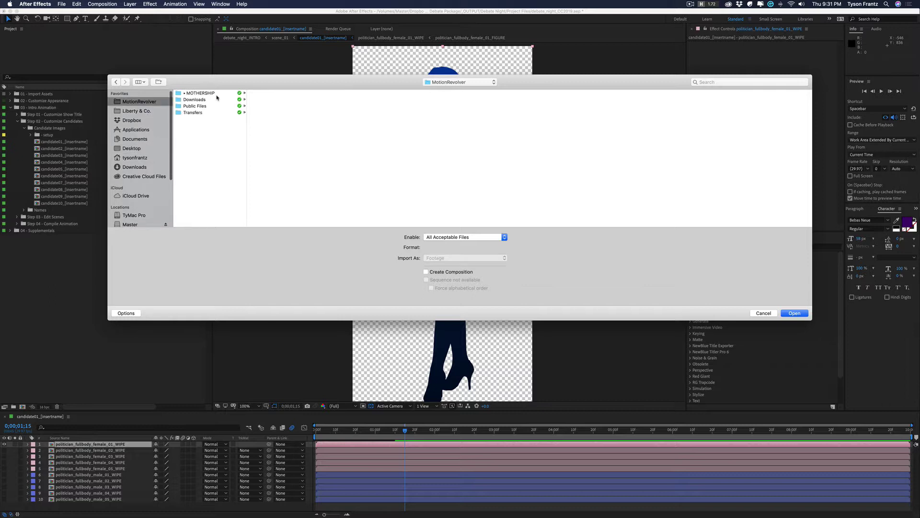
pyautogui.click(276, 93)
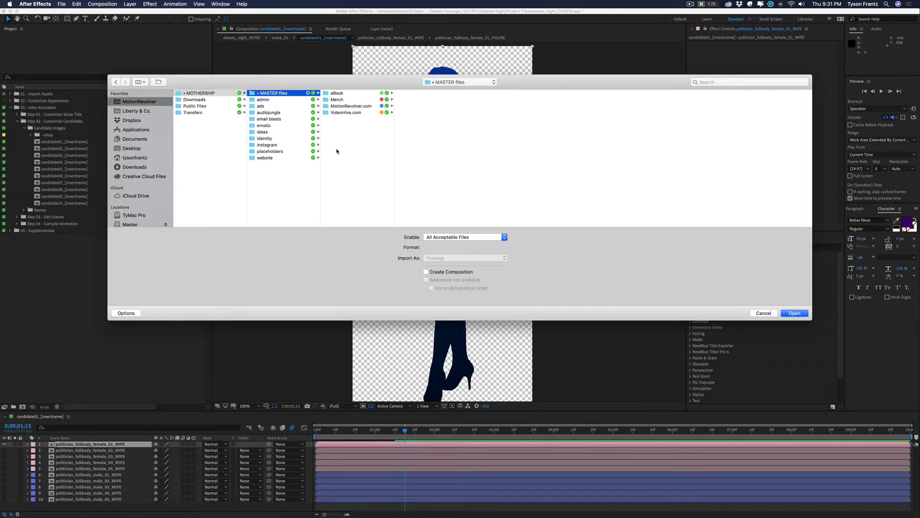
pyautogui.click(347, 112)
pyautogui.click(422, 93)
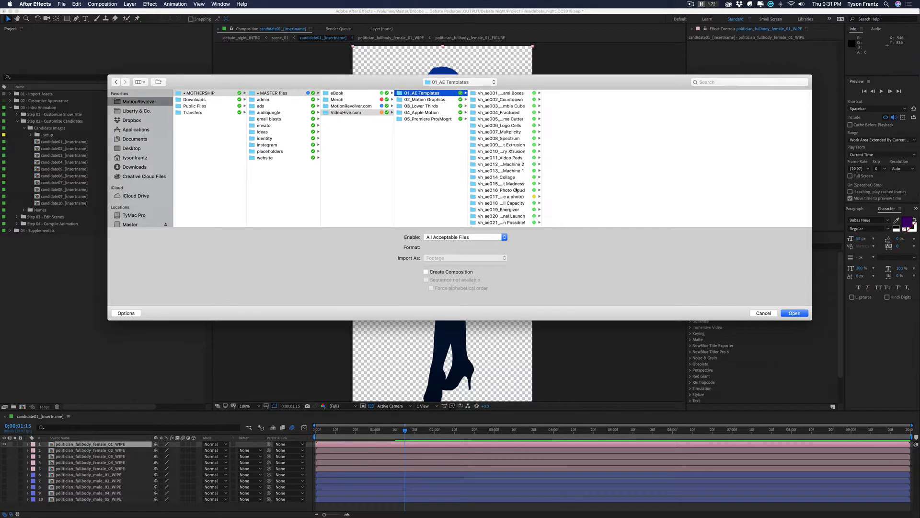
# Import businesswoman.psd from the vh_ae045 Debate Package folder as footage with merged layers
pyautogui.scroll(-10, 539, 197)
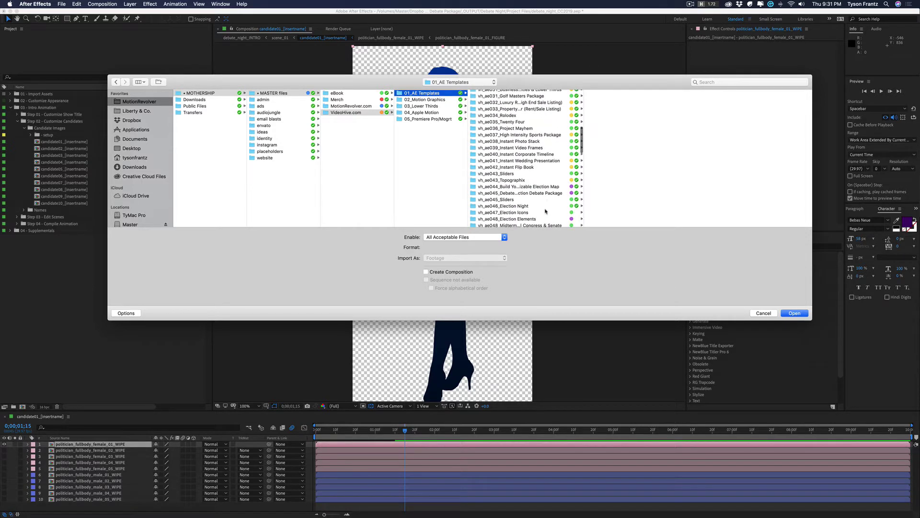
pyautogui.scroll(-5, 538, 195)
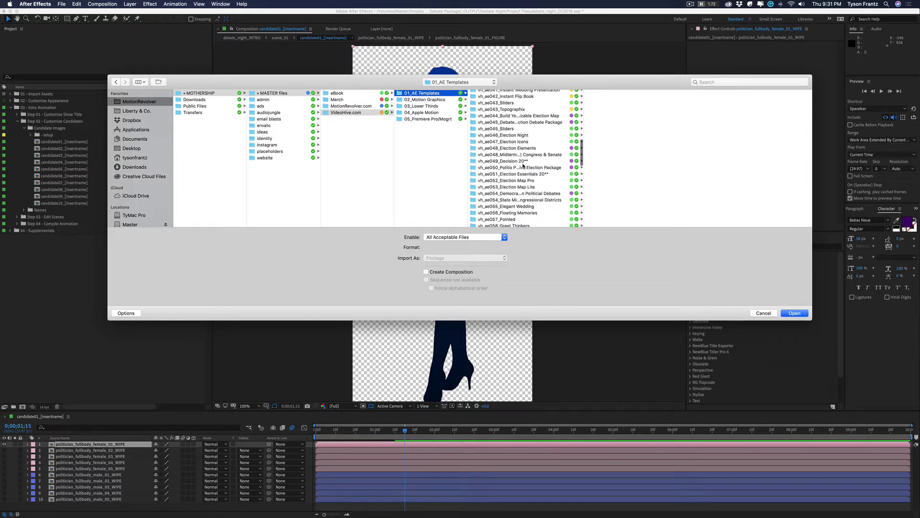
pyautogui.click(521, 162)
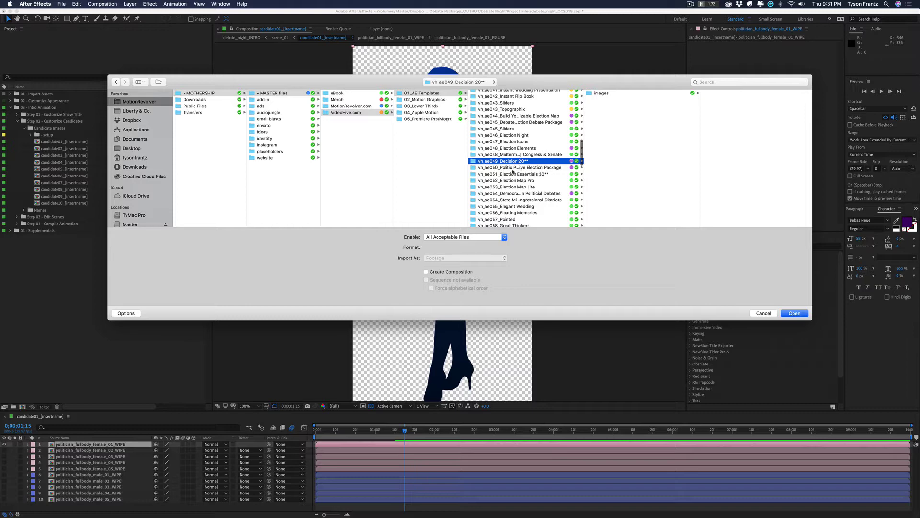
pyautogui.click(517, 122)
pyautogui.click(613, 125)
pyautogui.doubleClick(721, 93)
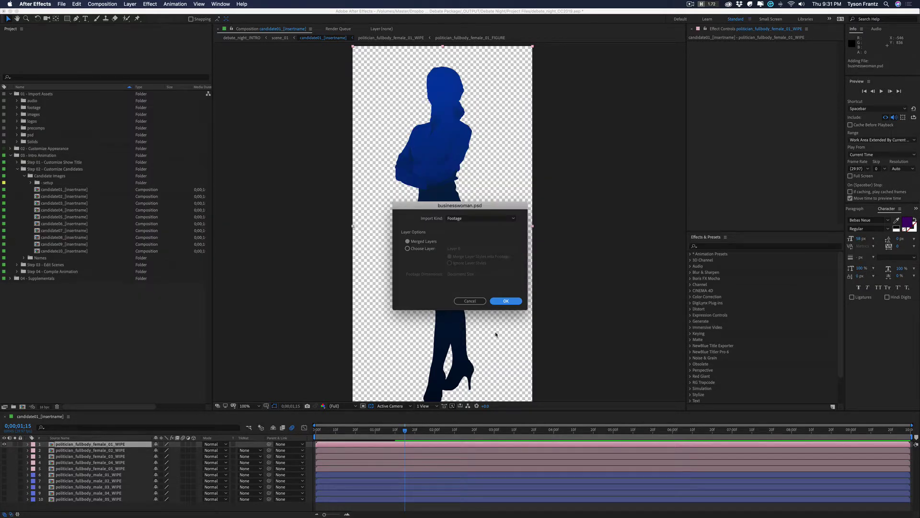
pyautogui.click(507, 301)
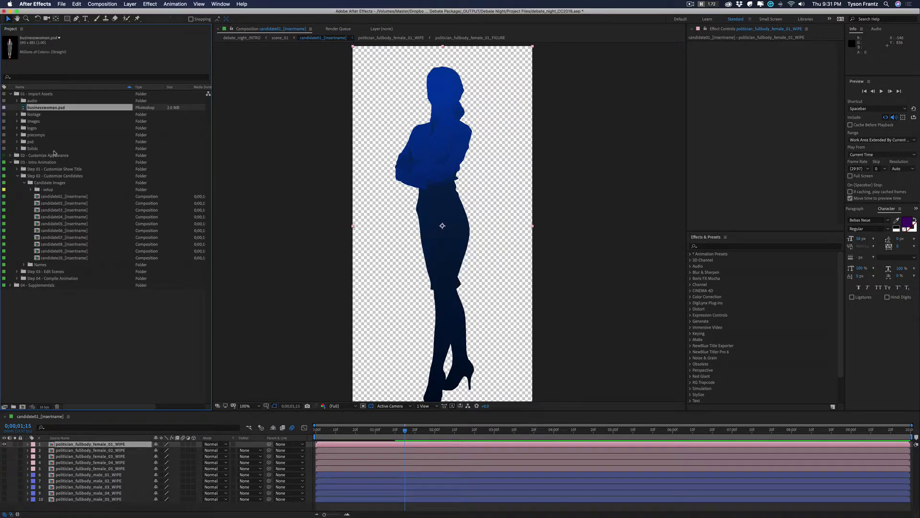
# Add businesswoman.psd as the topmost layer of candidate01_[insertname] and check the composition's width and height settings
pyautogui.moveTo(42, 109); pyautogui.dragTo(109, 445)
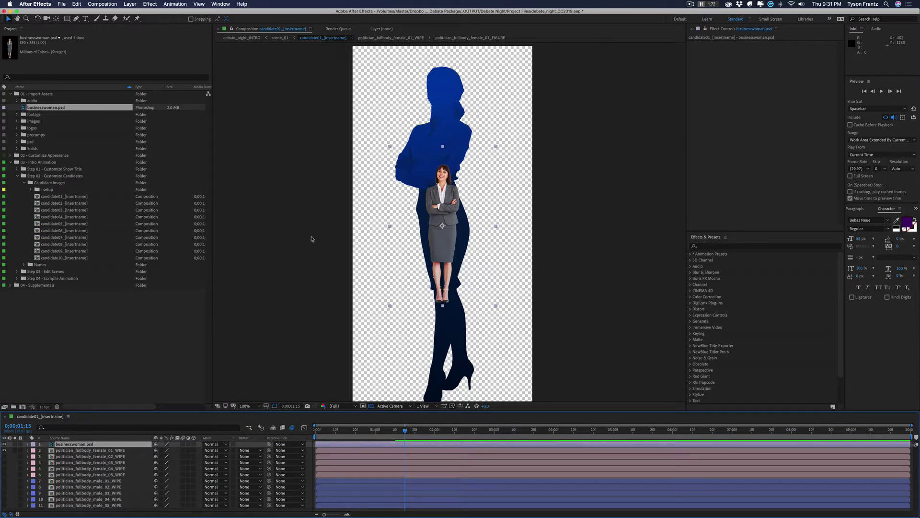
pyautogui.click(290, 279)
pyautogui.press('super+k')
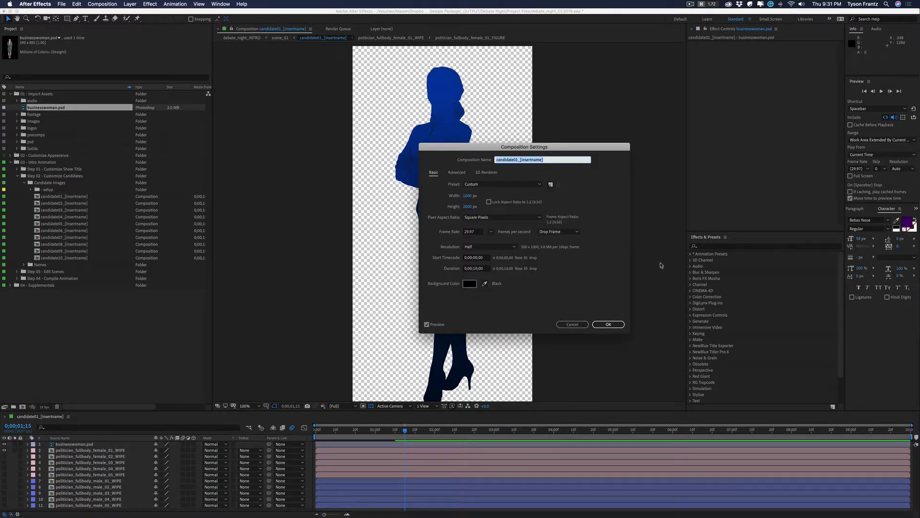
pyautogui.click(573, 325)
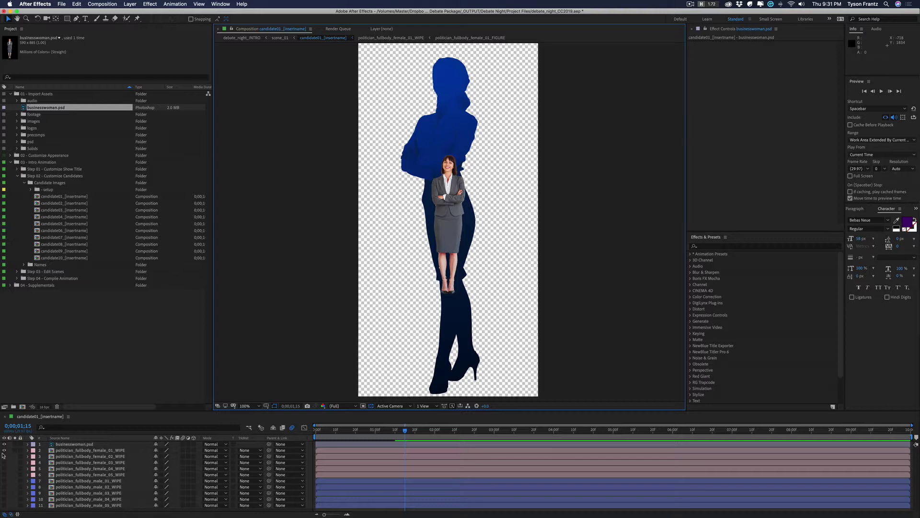
# Enlarge the businesswoman.psd layer to about 248% scale and position its figure over the blue silhouette
pyautogui.click(61, 444)
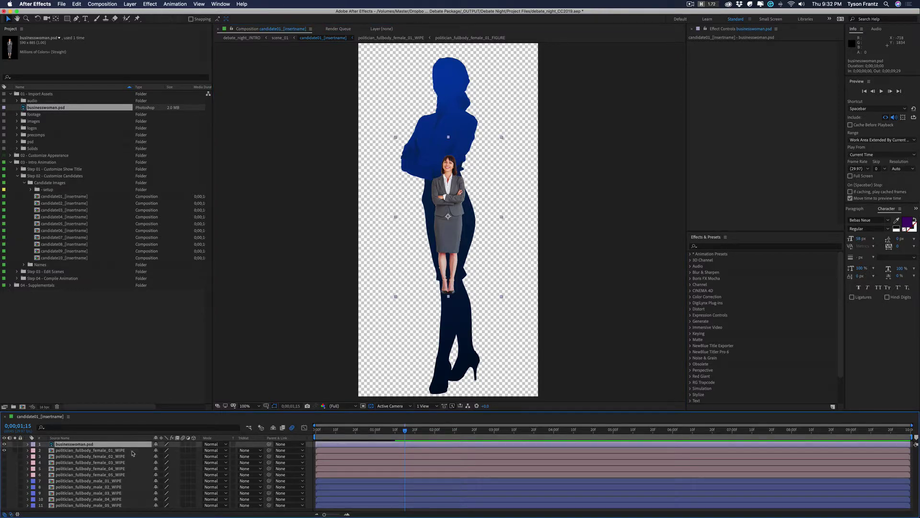
pyautogui.press('s')
pyautogui.moveTo(165, 450); pyautogui.dragTo(228, 450)
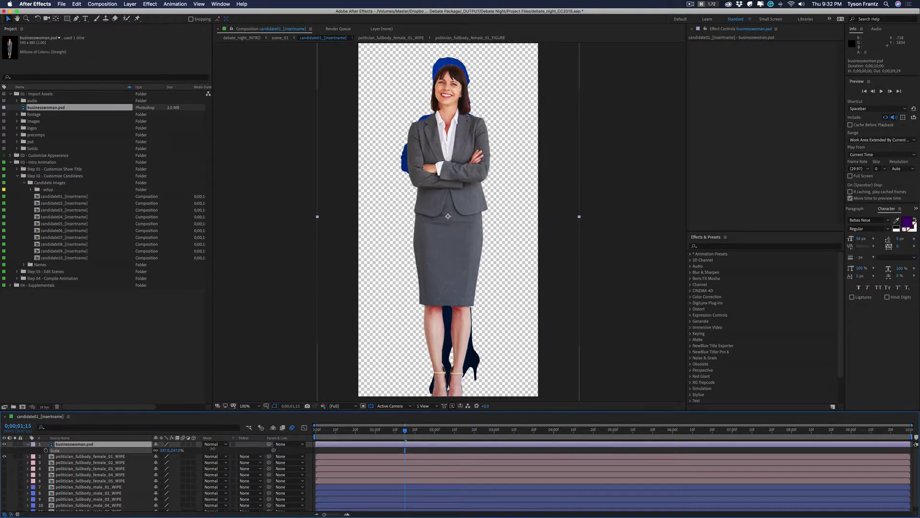
pyautogui.moveTo(437, 321); pyautogui.dragTo(439, 311)
pyautogui.moveTo(439, 311); pyautogui.dragTo(438, 311)
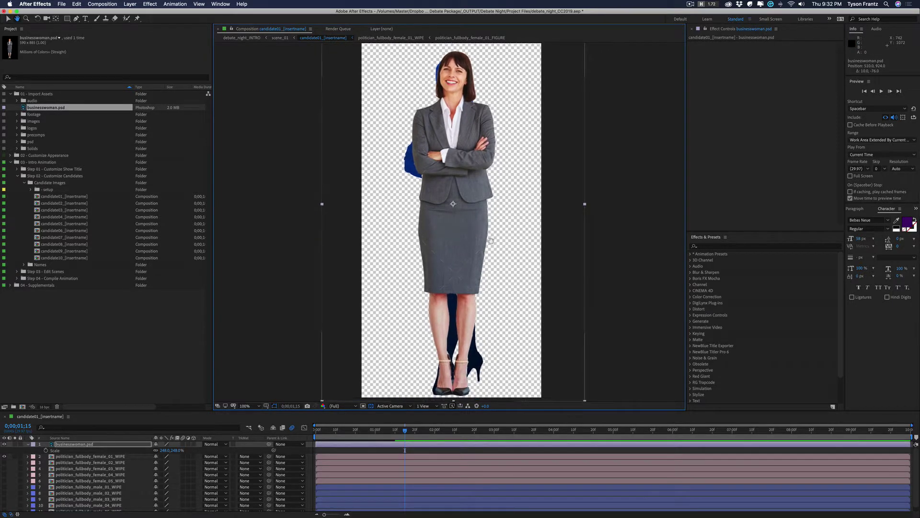
# Refit the businesswoman.psd layer within the frame at 240% scale and hide the politician_fullbody_female_01_WIPE layer
pyautogui.click(164, 450)
pyautogui.write('240')
pyautogui.press('Return')
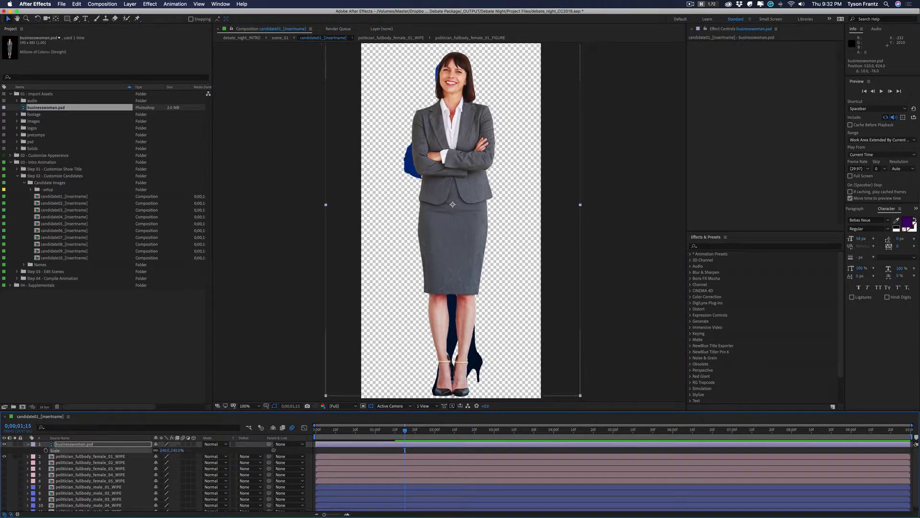
pyautogui.moveTo(450, 202); pyautogui.dragTo(451, 208)
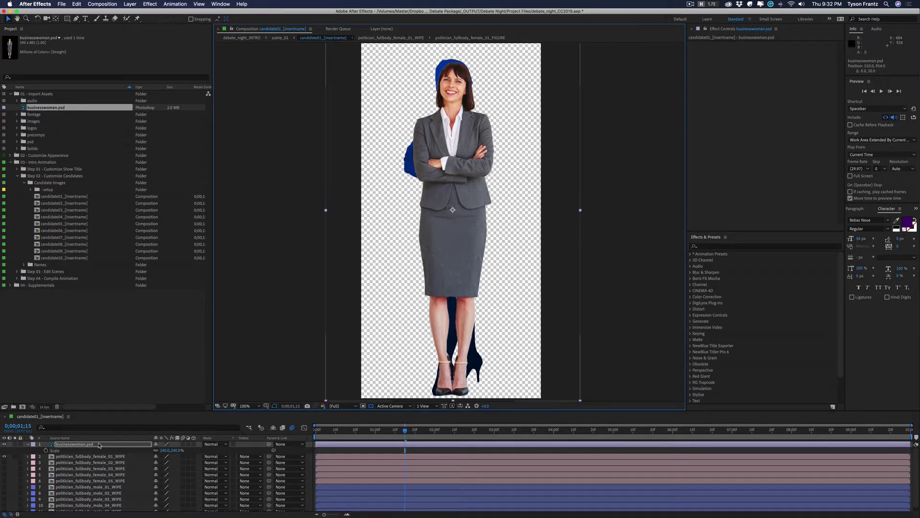
pyautogui.click(5, 457)
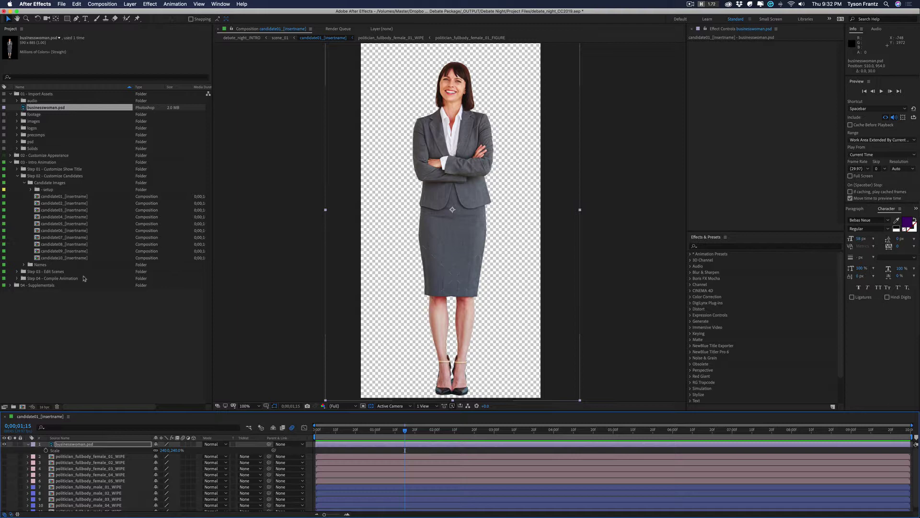
# Open debate_night_INTRO from Step 04 - Compile Animation and compare its candidate figure with the candidate01_[insertname] composition
pyautogui.click(18, 279)
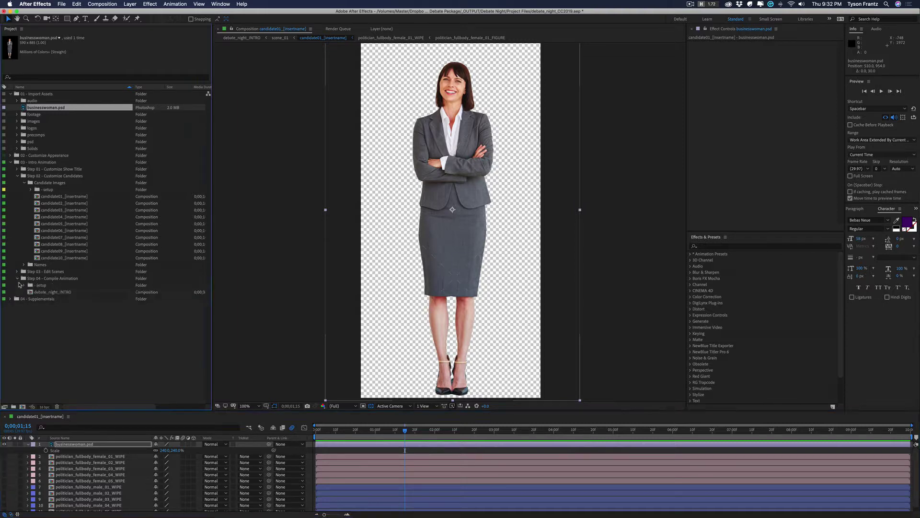
pyautogui.doubleClick(42, 294)
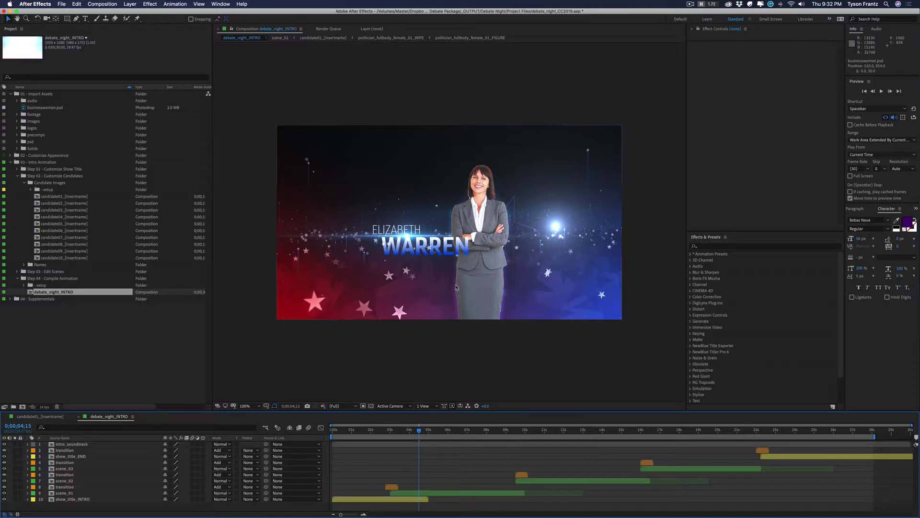
pyautogui.doubleClick(464, 178)
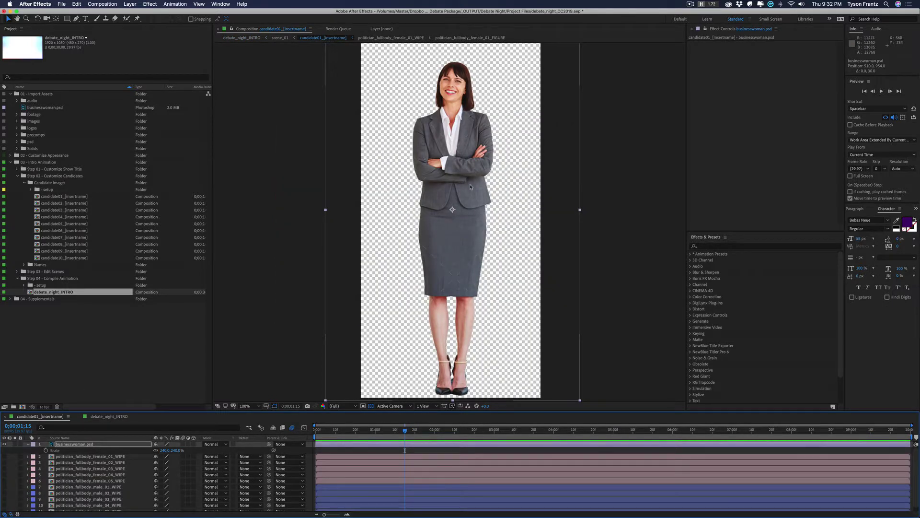
pyautogui.click(121, 416)
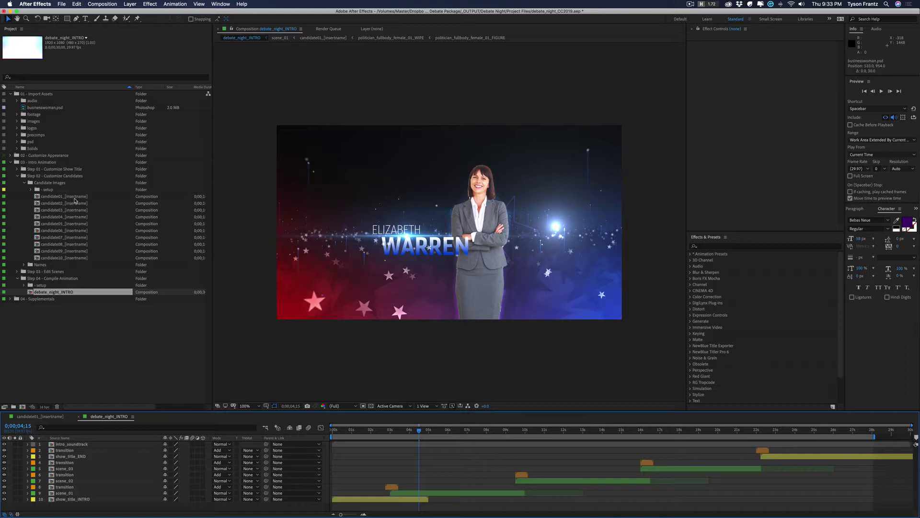
# Close the candidate01_[insertname] and debate_night_INTRO compositions and collapse the Candidate Images and Step 02 - Customize Candidates folders
pyautogui.click(79, 417)
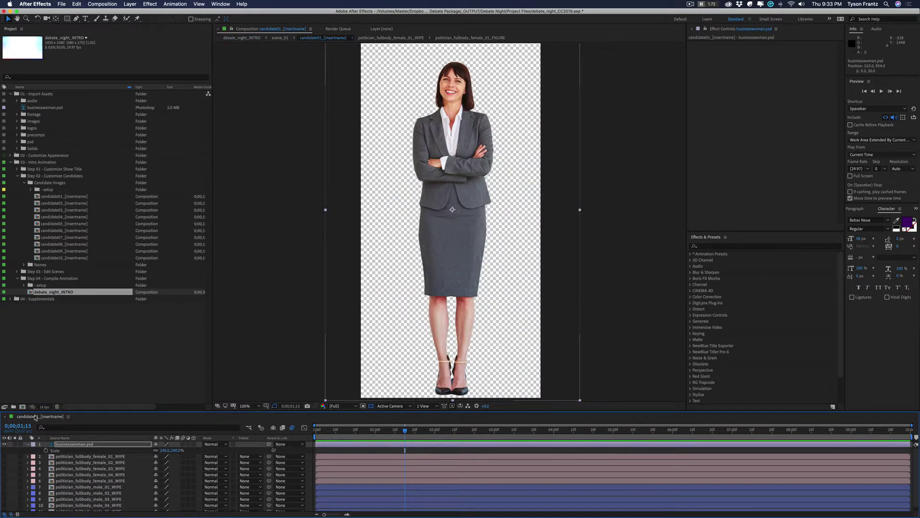
pyautogui.press('super+w')
pyautogui.click(59, 184)
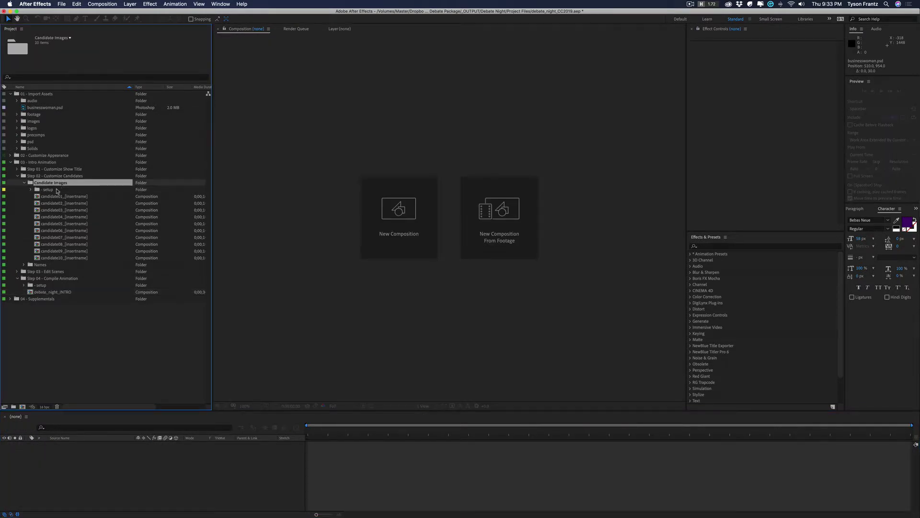
pyautogui.click(24, 182)
pyautogui.click(53, 190)
pyautogui.click(21, 178)
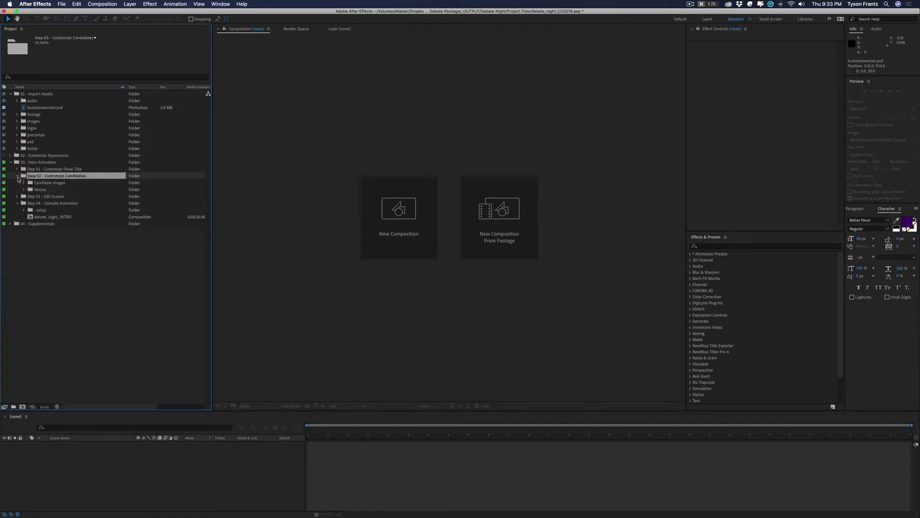
pyautogui.click(17, 176)
# Collapse Step 04, expand Step 03 - Edit Scenes with its setup folder, and open the background_MASTER composition
pyautogui.click(21, 183)
pyautogui.click(18, 189)
pyautogui.click(17, 182)
pyautogui.click(24, 189)
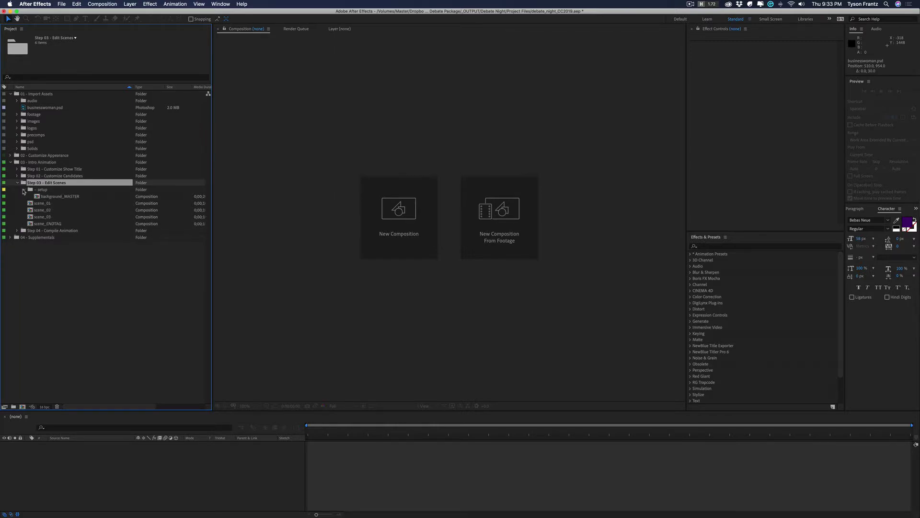
pyautogui.click(70, 197)
pyautogui.doubleClick(70, 197)
# Examine the color bottom and bkgd layers of background_MASTER and close the composition
pyautogui.moveTo(384, 430); pyautogui.dragTo(407, 434)
pyautogui.click(79, 444)
pyautogui.click(80, 451)
pyautogui.click(84, 468)
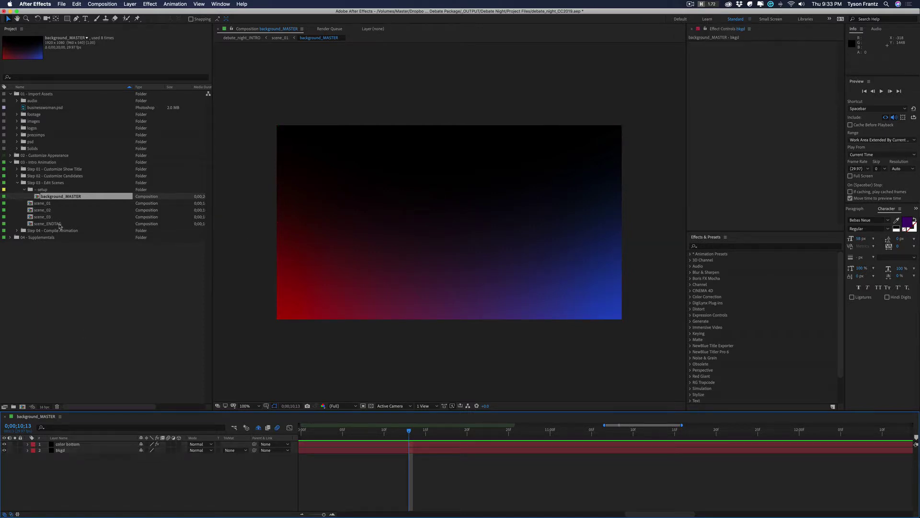
pyautogui.press('super+w')
# Open scene_01 with an enlarged timeline, hide its shy layers and fit the full duration in view
pyautogui.doubleClick(44, 202)
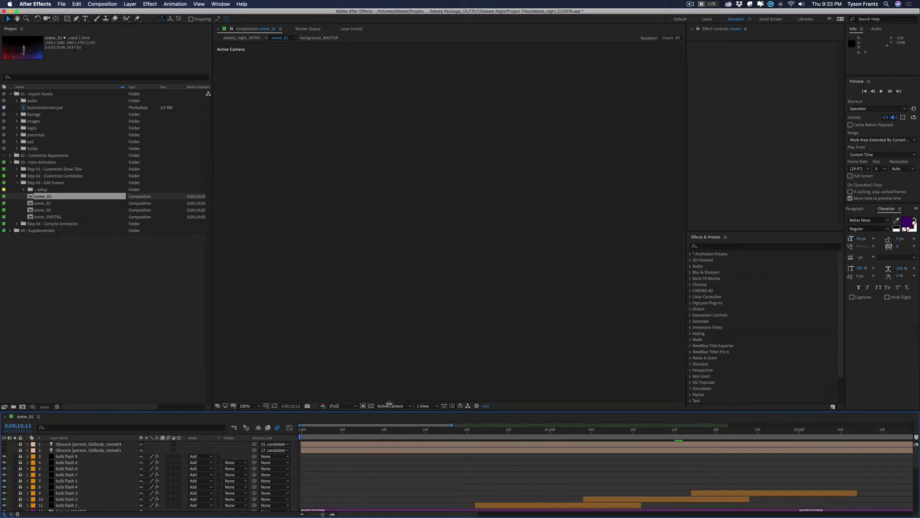
pyautogui.moveTo(389, 411); pyautogui.dragTo(398, 368)
pyautogui.click(411, 388)
pyautogui.scroll(-3, 412, 477)
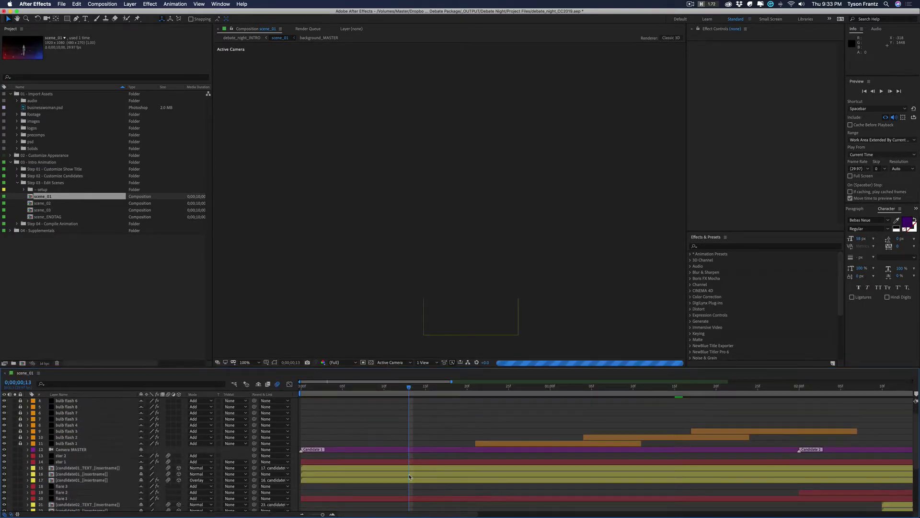
pyautogui.click(258, 385)
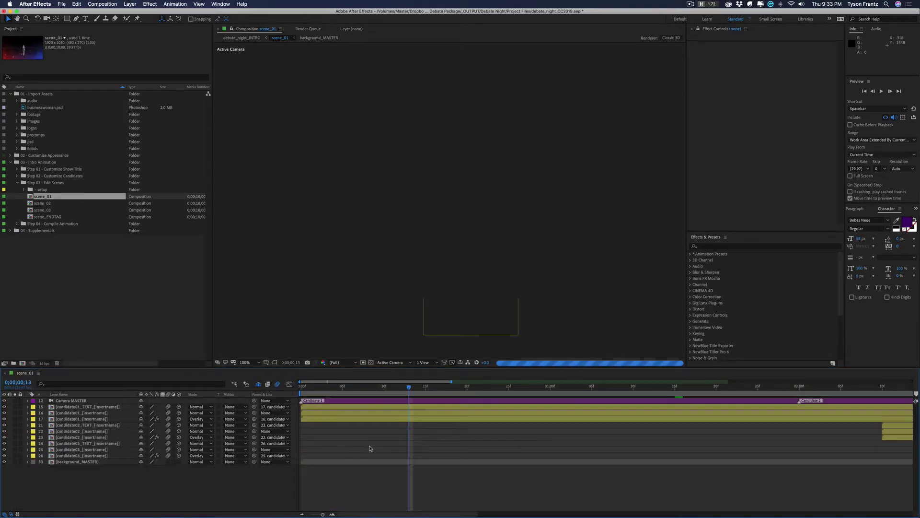
pyautogui.press(';')
# Examine the layer groups for candidates 01, 02 and 03 in the scene_01 timeline
pyautogui.click(70, 413)
pyautogui.keyDown('shift'); pyautogui.click(71, 419); pyautogui.keyUp('shift')
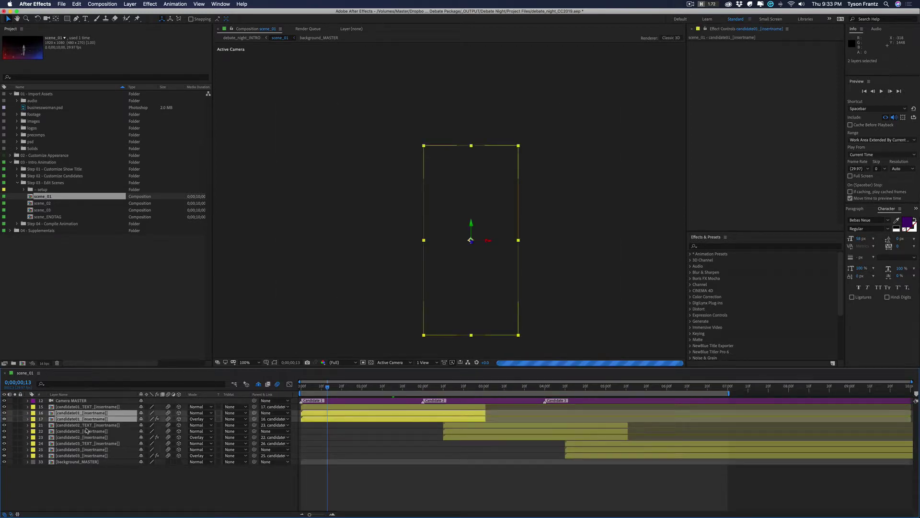
pyautogui.keyDown('shift'); pyautogui.click(87, 457); pyautogui.keyUp('shift')
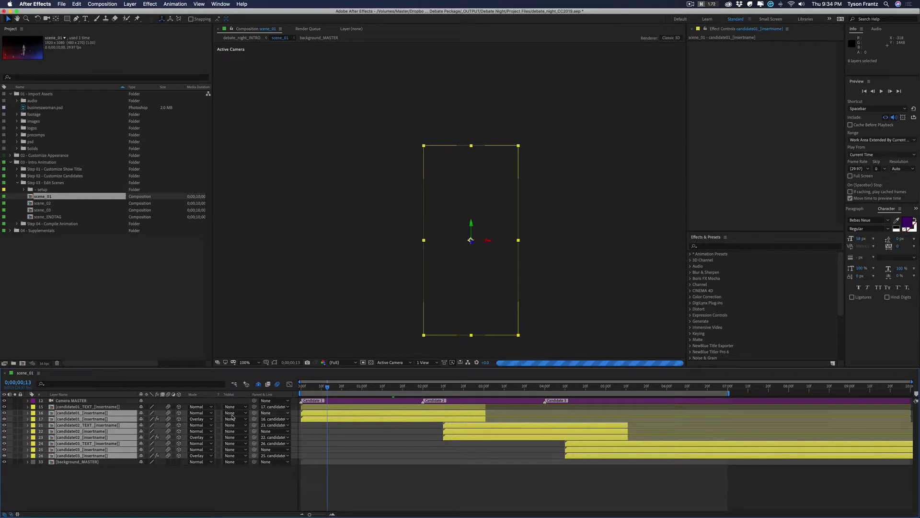
pyautogui.click(115, 410)
pyautogui.keyDown('shift'); pyautogui.click(82, 418); pyautogui.keyUp('shift')
pyautogui.click(83, 425)
pyautogui.keyDown('shift'); pyautogui.click(82, 437); pyautogui.keyUp('shift')
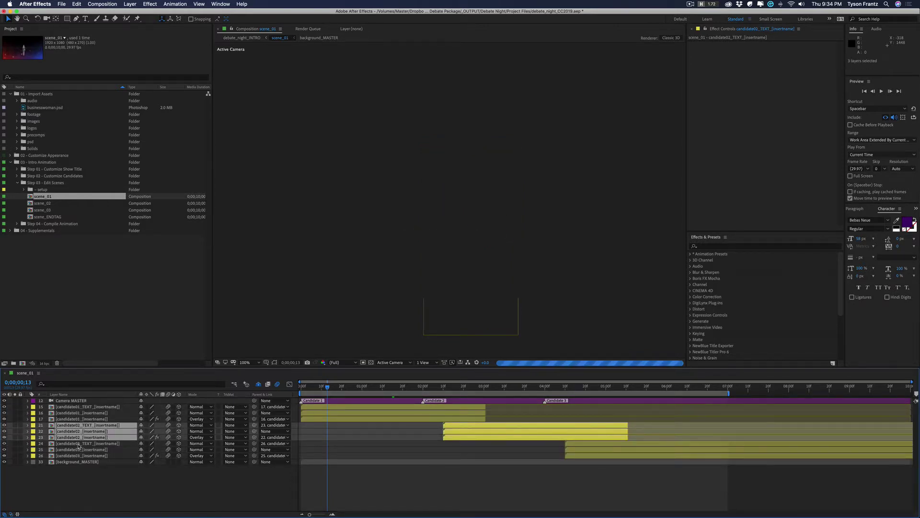
pyautogui.click(79, 443)
pyautogui.keyDown('shift'); pyautogui.click(79, 456); pyautogui.keyUp('shift')
pyautogui.click(364, 481)
# Set the scene_01 preview resolution to Quarter and view the first candidate's frames up to about 0;00;01;26
pyautogui.click(376, 387)
pyautogui.click(343, 362)
pyautogui.click(348, 403)
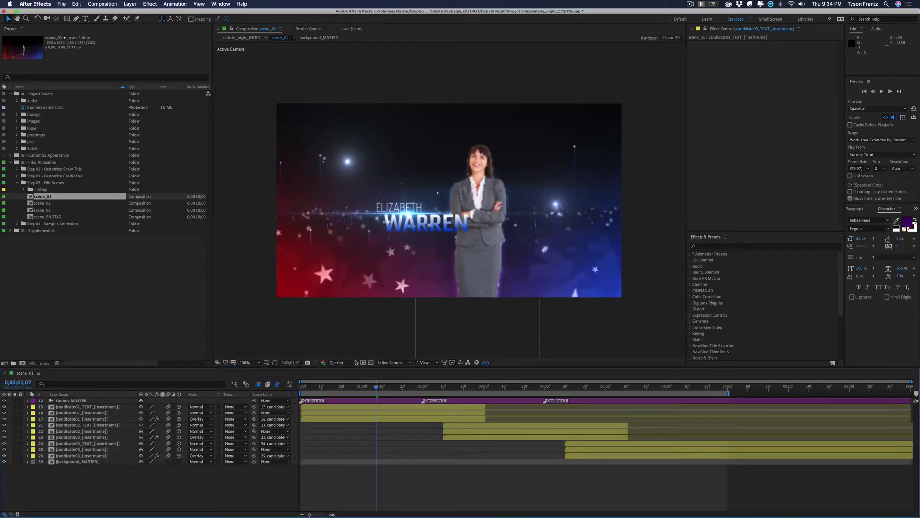
pyautogui.click(408, 387)
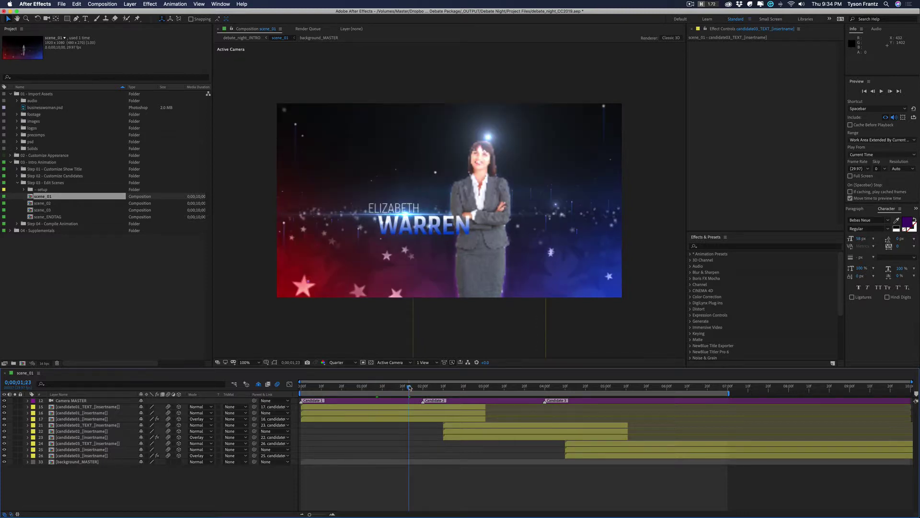
pyautogui.moveTo(409, 387)
pyautogui.mouseDown()
pyautogui.moveTo(359, 388)
pyautogui.moveTo(414, 394)
pyautogui.mouseUp()
# Reveal the Camera MASTER keyframes, review the camera move to the second candidate up to 0;00;03;21, and collapse the layer
pyautogui.click(414, 400)
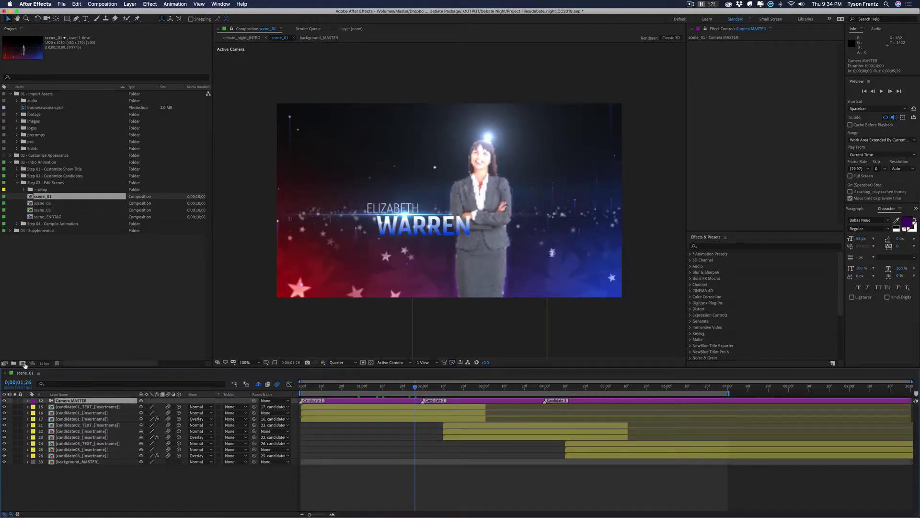
pyautogui.press('u')
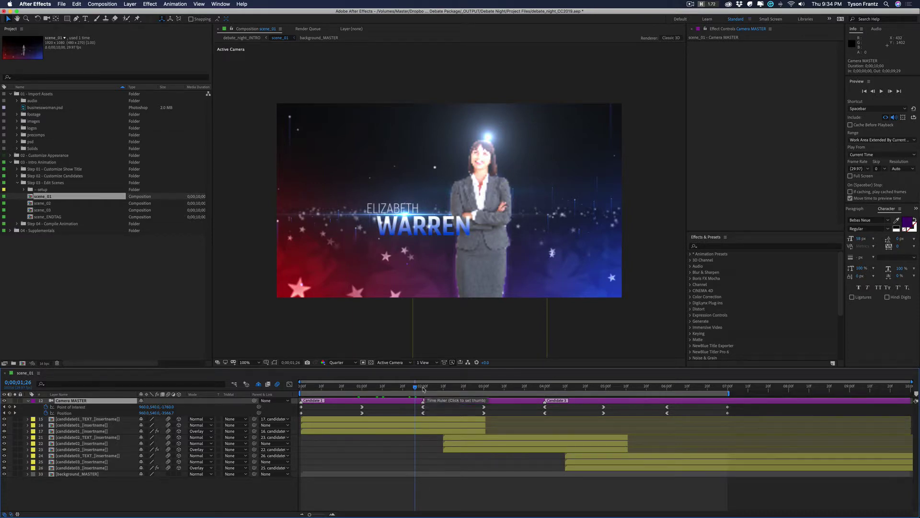
pyautogui.moveTo(425, 390); pyautogui.dragTo(499, 387)
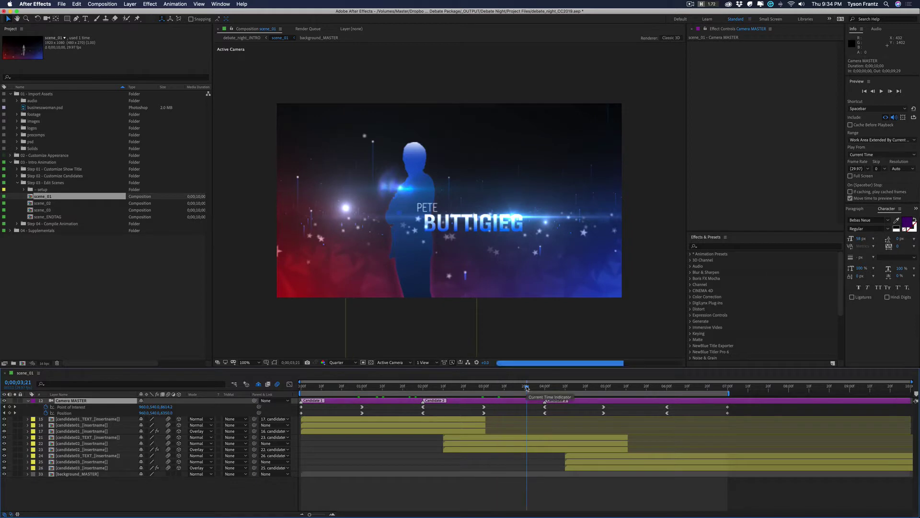
pyautogui.click(551, 387)
pyautogui.moveTo(551, 387); pyautogui.dragTo(526, 387)
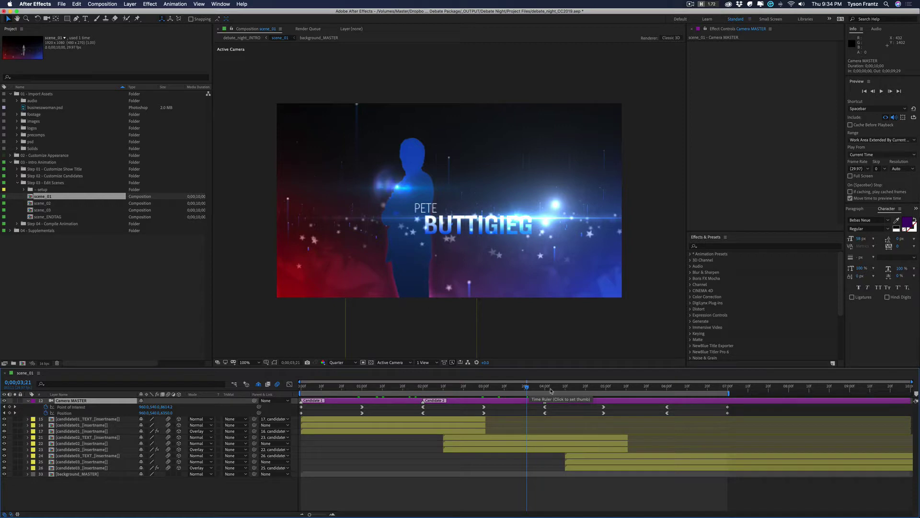
pyautogui.click(27, 400)
# Close scene_01, open scene_02 to look over its candidate layers, and close it
pyautogui.doubleClick(43, 204)
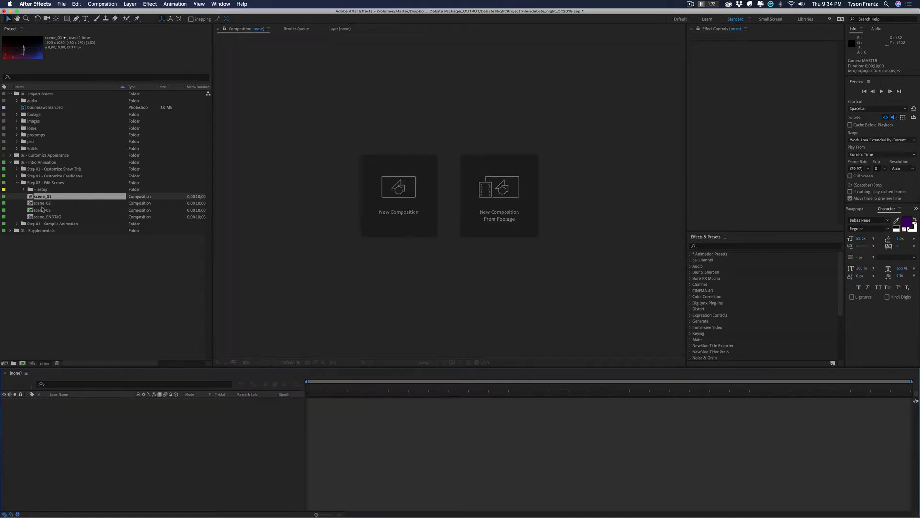
pyautogui.click(400, 385)
pyautogui.click(525, 386)
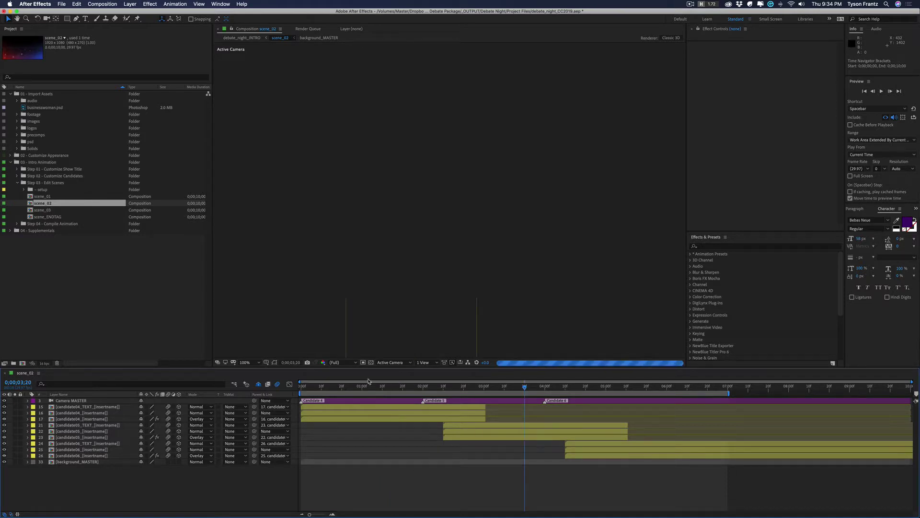
pyautogui.press('super+w')
pyautogui.click(110, 341)
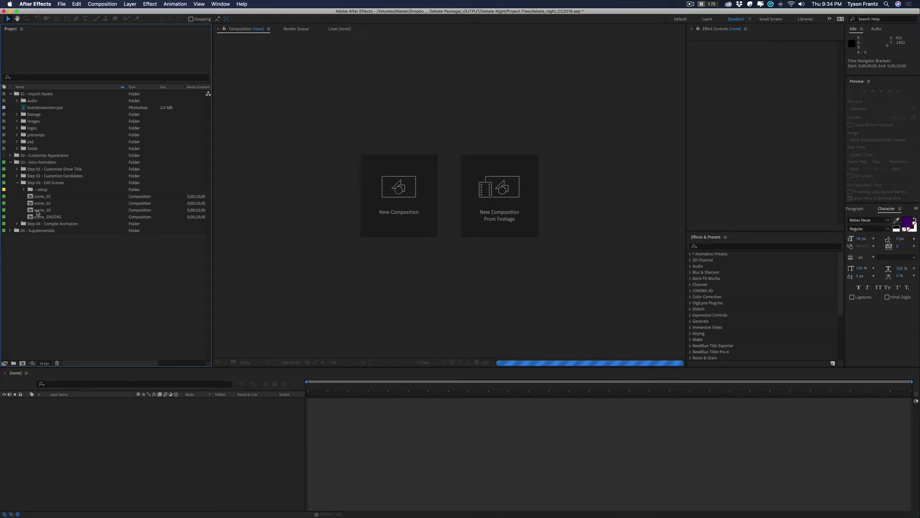
# Open scene_ENDTAG around 0;00;01;23, set its preview resolution to Quarter and enlarge the timeline to show all layers
pyautogui.doubleClick(37, 216)
pyautogui.click(409, 385)
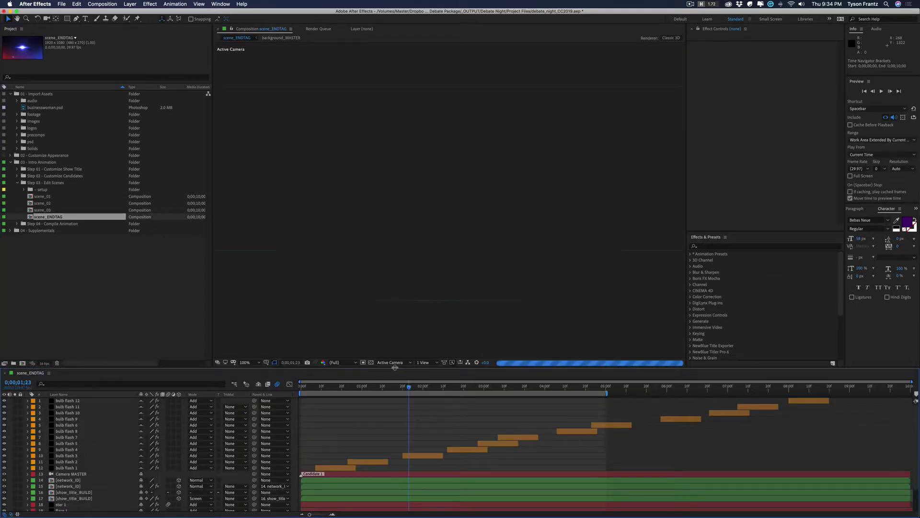
pyautogui.click(341, 362)
pyautogui.click(342, 398)
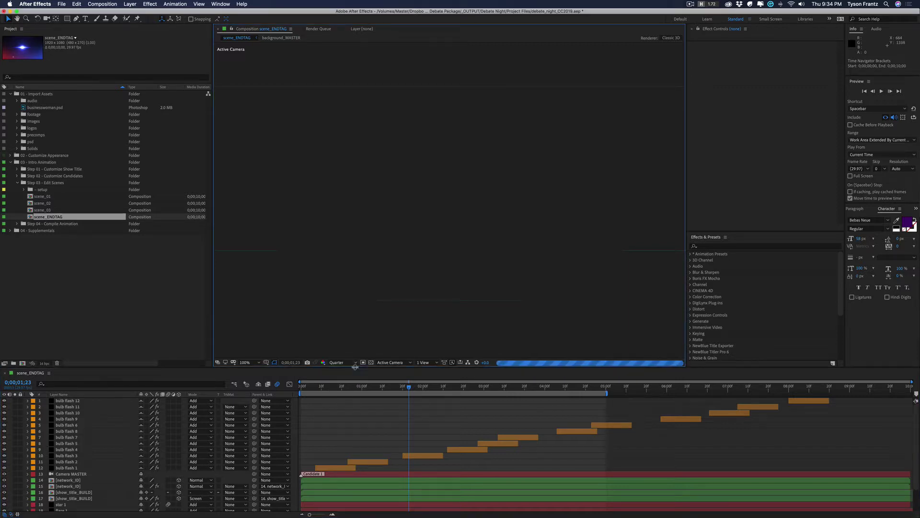
pyautogui.moveTo(356, 366); pyautogui.dragTo(357, 332)
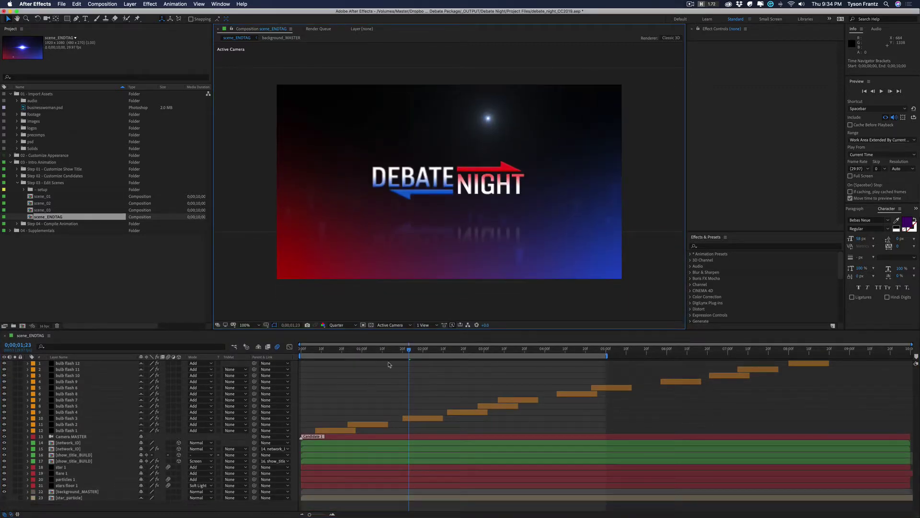
# Preview the scene_ENDTAG animation briefly and close the composition
pyautogui.press('space')
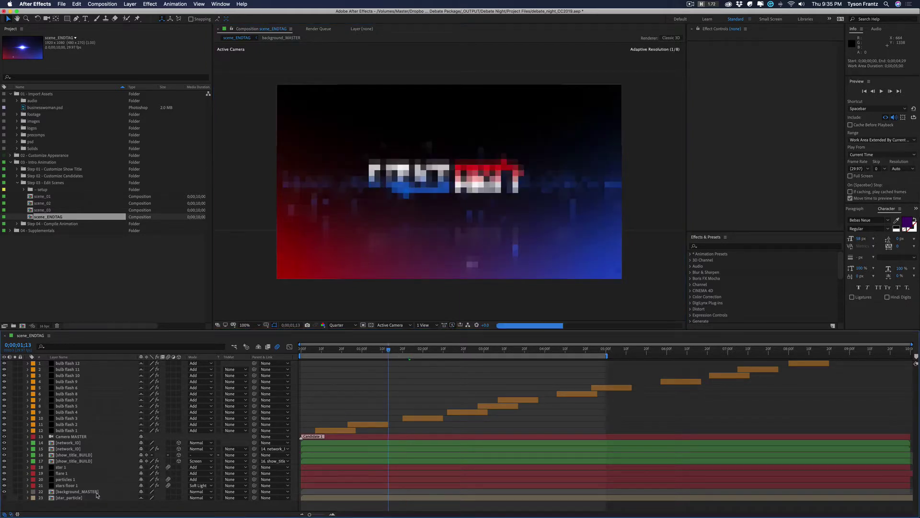
pyautogui.press('space')
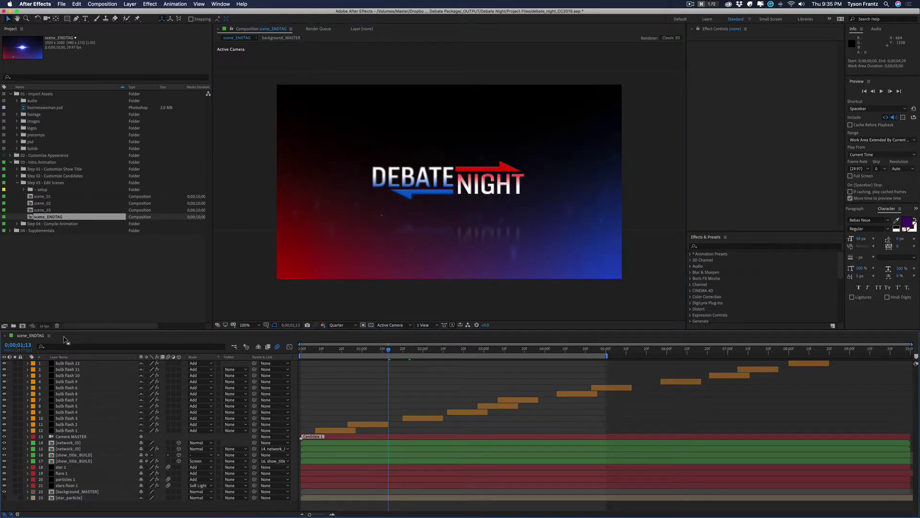
pyautogui.press('super+w')
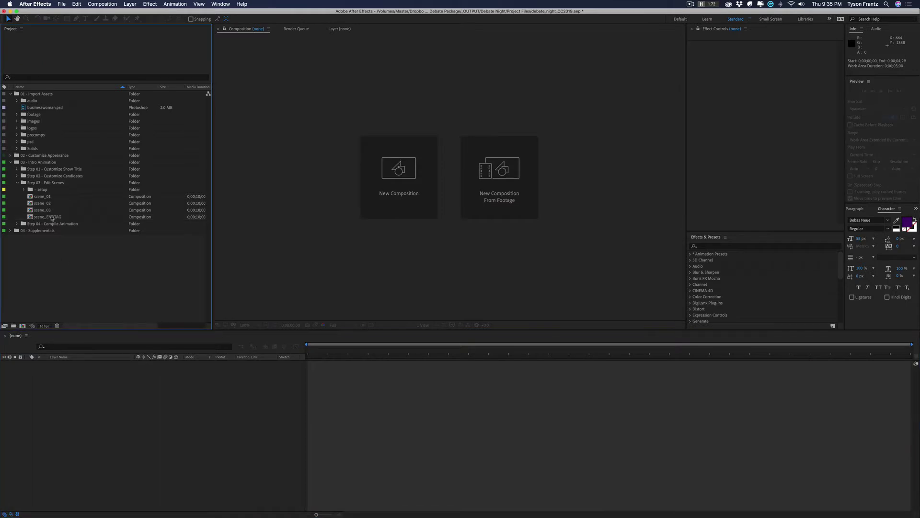
# Collapse Step 03, expand Step 04 - Compile Animation and open the debate_night_INTRO composition
pyautogui.click(17, 182)
pyautogui.click(36, 190)
pyautogui.click(17, 190)
pyautogui.doubleClick(44, 204)
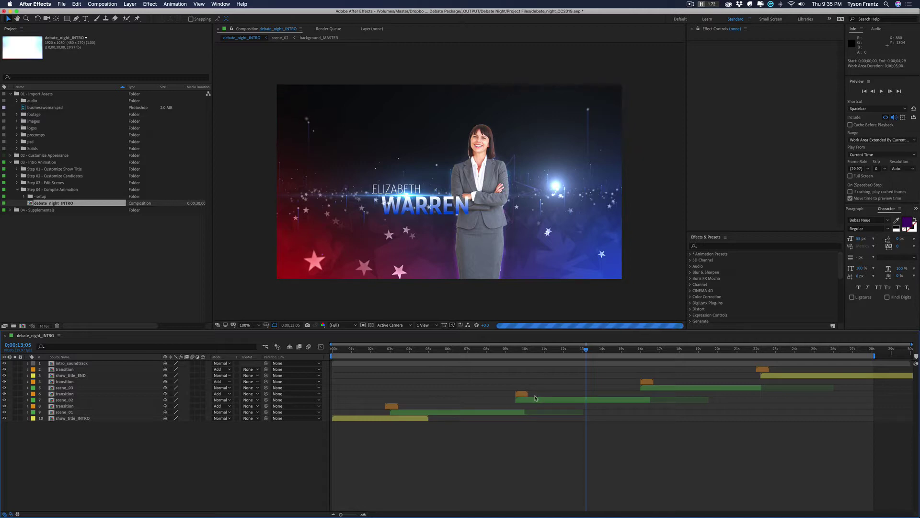
# Examine the transition into scene_01 and its source composition in the Step 04 setup folder, closing that composition
pyautogui.moveTo(479, 350); pyautogui.dragTo(392, 407)
pyautogui.click(392, 407)
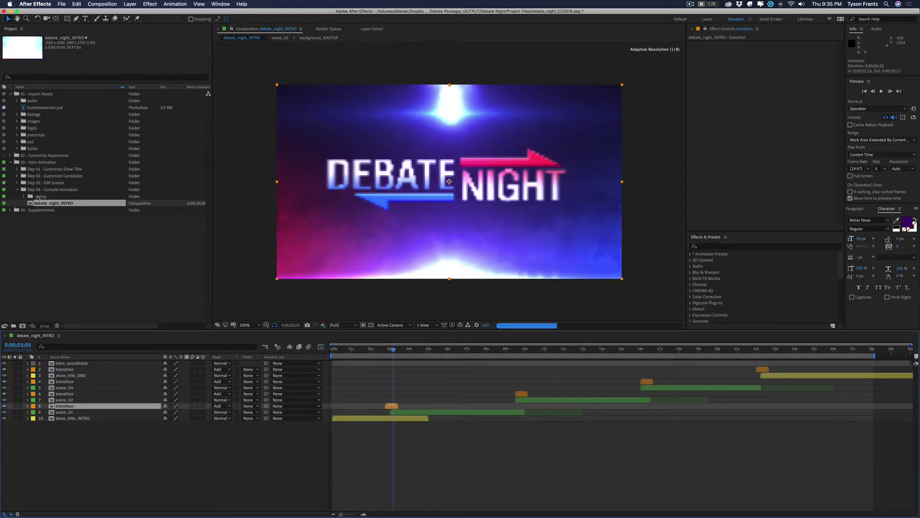
pyautogui.click(24, 196)
pyautogui.click(47, 202)
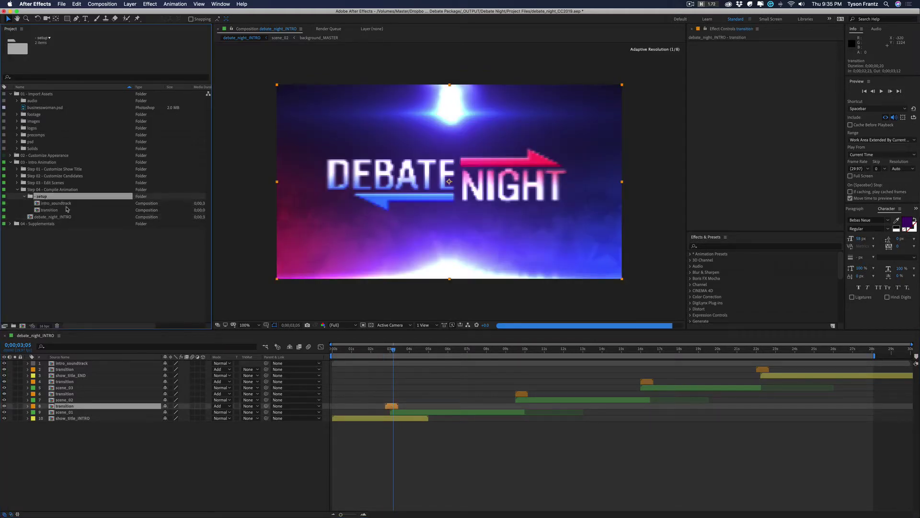
pyautogui.click(58, 210)
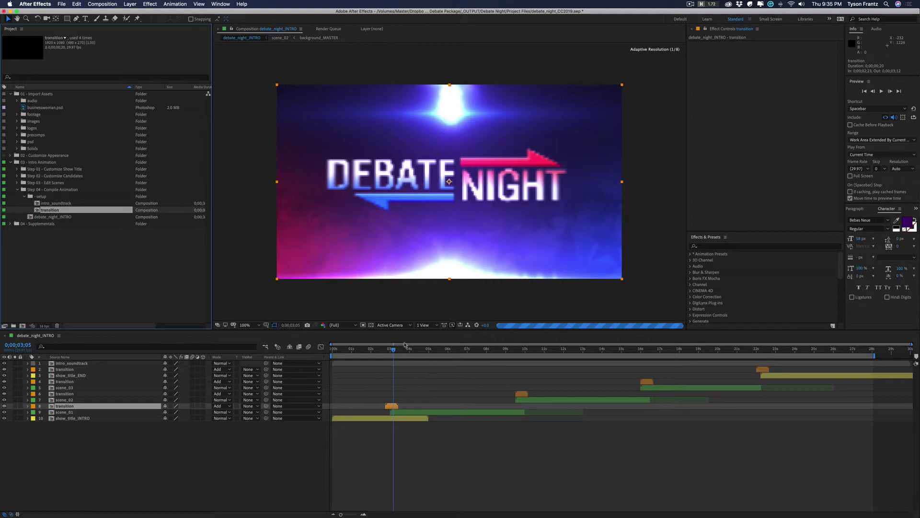
pyautogui.doubleClick(52, 210)
pyautogui.moveTo(448, 348); pyautogui.dragTo(564, 349)
pyautogui.press('super+w')
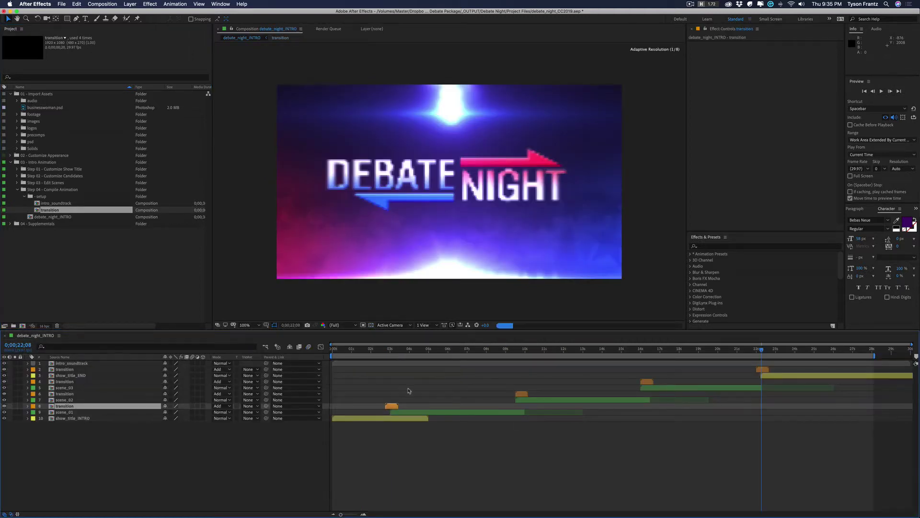
# Inspect the intro_soundtrack composition, close it and select its layer in debate_night_INTRO
pyautogui.doubleClick(419, 363)
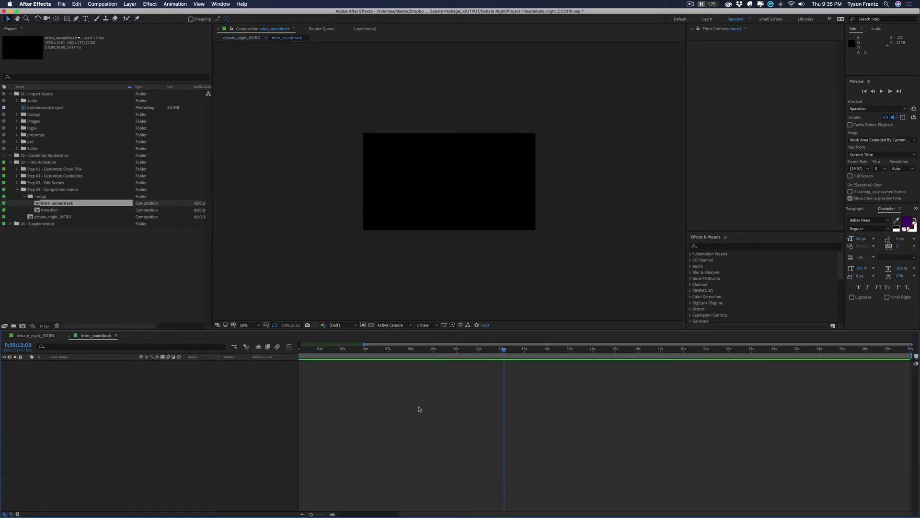
pyautogui.press('super+w')
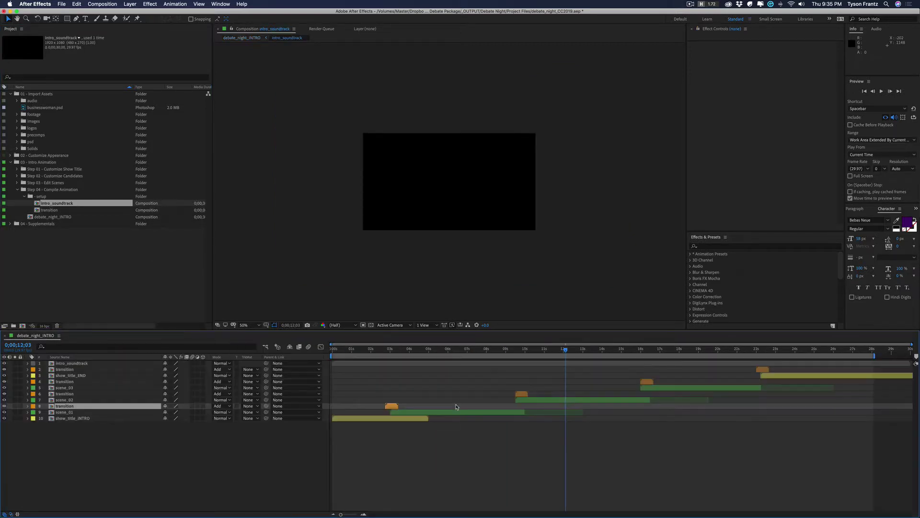
pyautogui.click(503, 472)
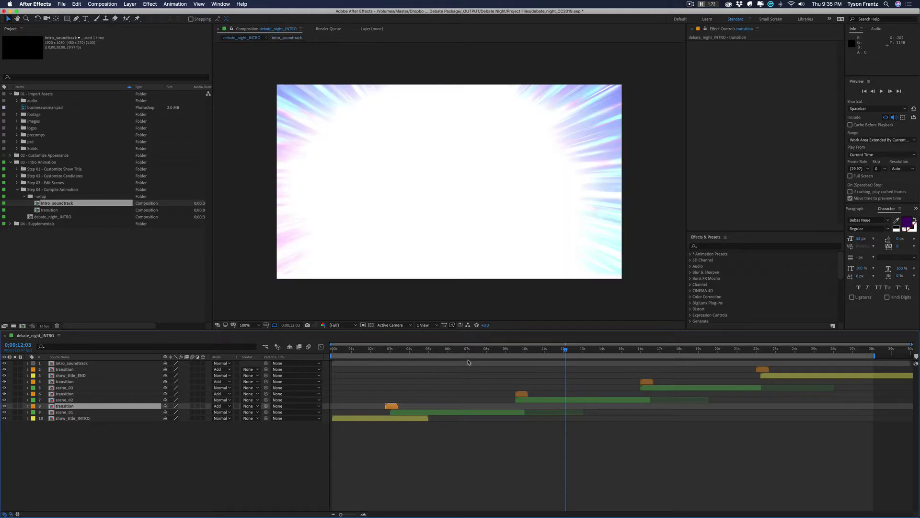
pyautogui.click(144, 363)
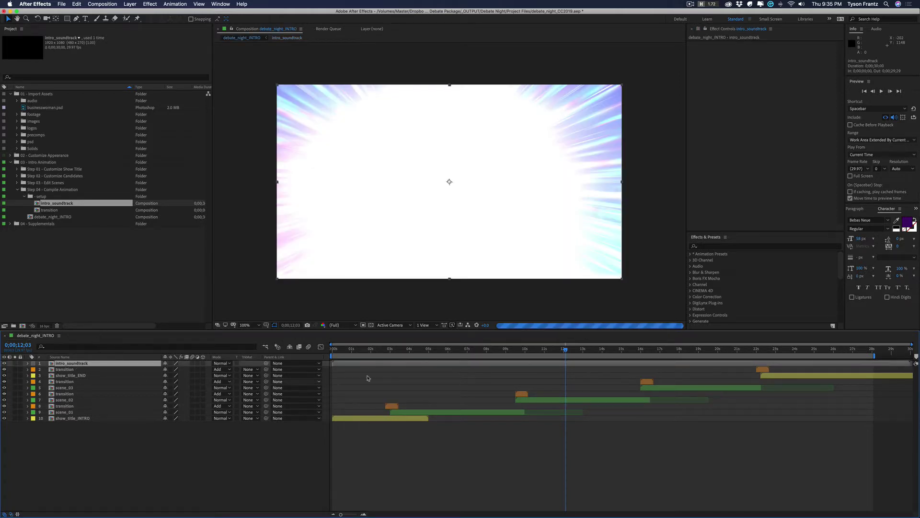
# View debate_night_INTRO at 0;00;06;22 and 0;00;14;20, and select scene_03 together with its transition layer
pyautogui.click(438, 437)
pyautogui.click(458, 349)
pyautogui.moveTo(458, 349); pyautogui.dragTo(462, 350)
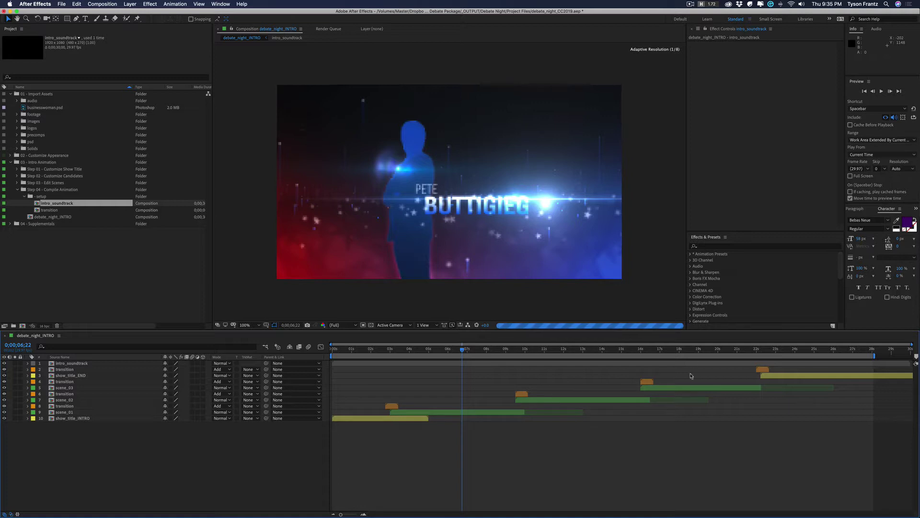
pyautogui.click(682, 389)
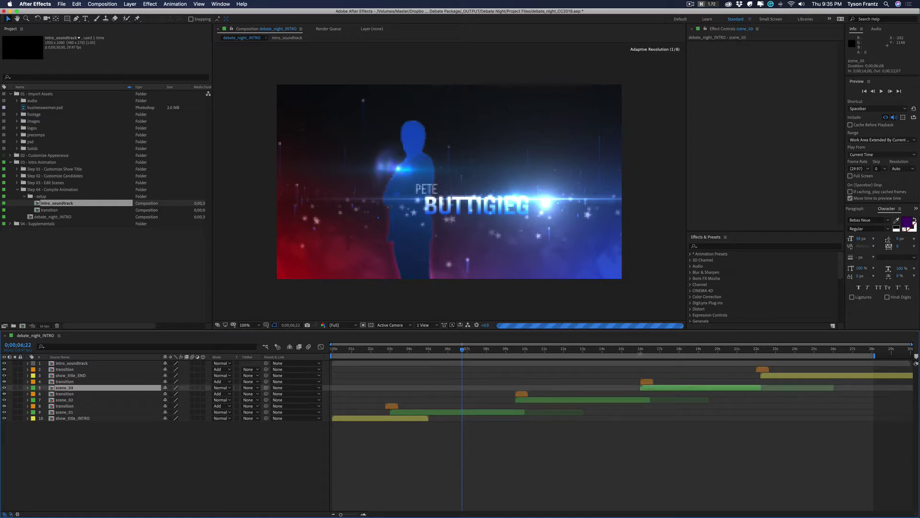
pyautogui.moveTo(634, 351); pyautogui.dragTo(616, 351)
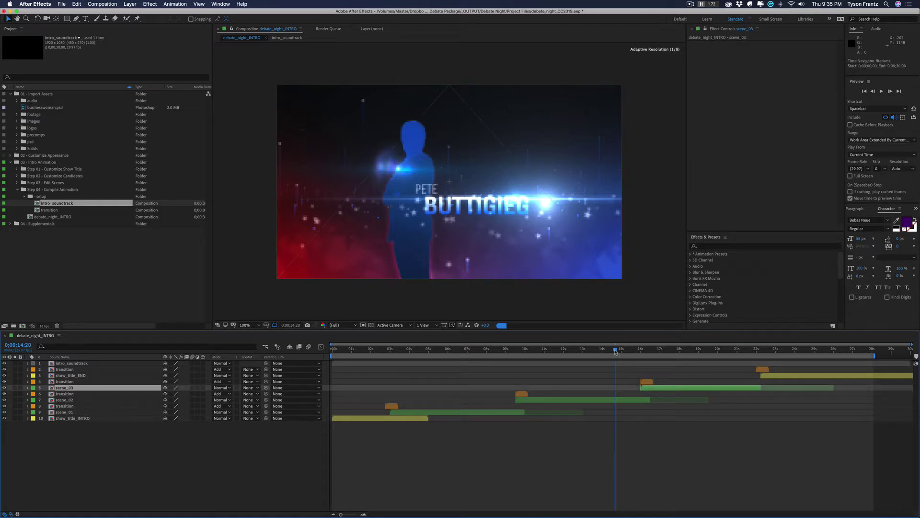
pyautogui.keyDown('shift'); pyautogui.click(650, 382); pyautogui.keyUp('shift')
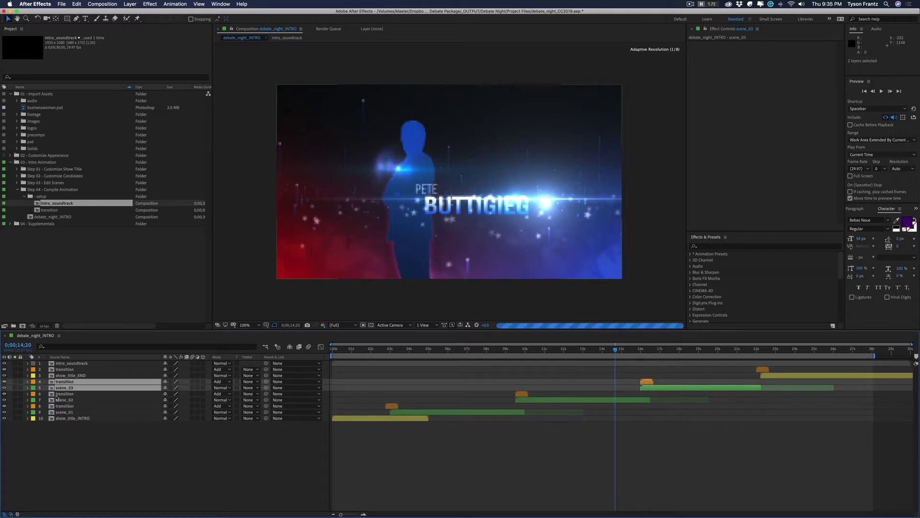
# Try to move show_title_END and its transition back to scene_03's start, undoing the move and restoring the hidden layers
pyautogui.click(414, 458)
pyautogui.click(762, 369)
pyautogui.keyDown('shift'); pyautogui.click(767, 375); pyautogui.keyUp('shift')
pyautogui.moveTo(765, 376); pyautogui.dragTo(654, 351)
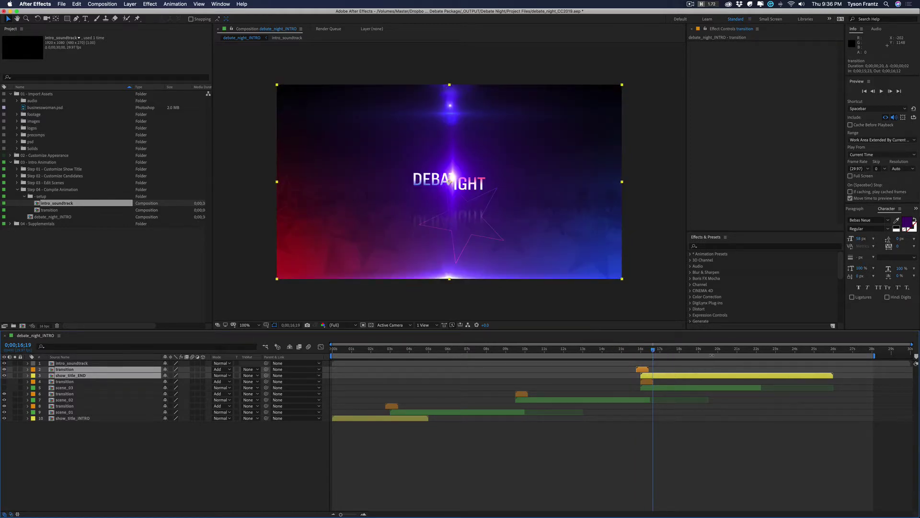
pyautogui.hotkey('ctrl', 'z')
pyautogui.click(777, 476)
pyautogui.moveTo(4, 396); pyautogui.dragTo(6, 381)
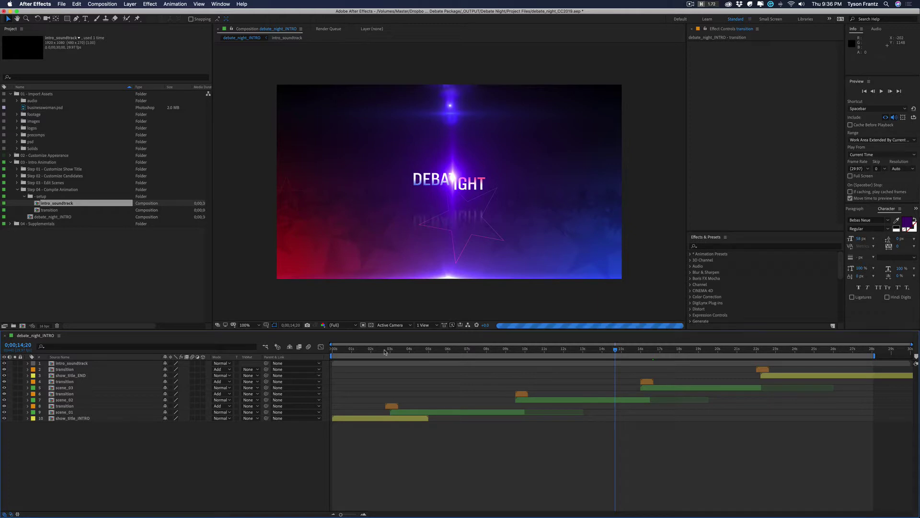
# Check the transitions leading into scene_01 and scene_03, moving the current time to 0;00;17;12
pyautogui.click(392, 405)
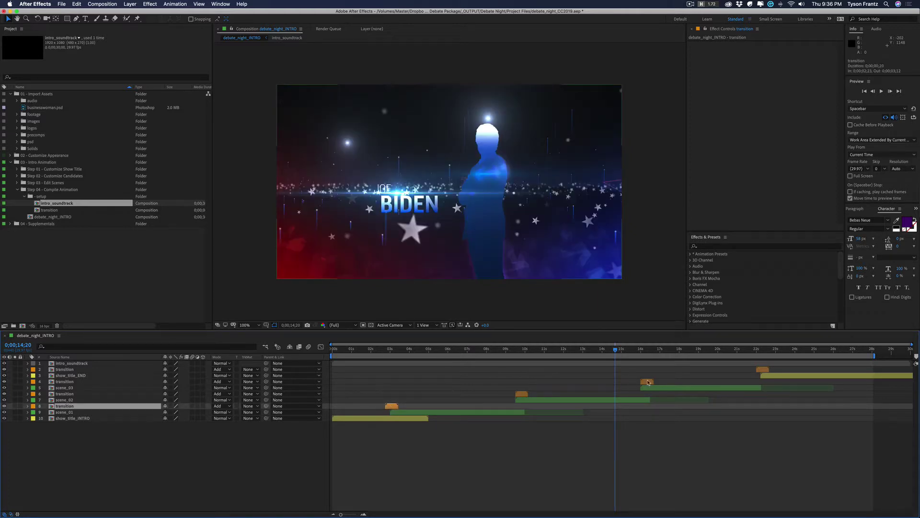
pyautogui.click(647, 382)
pyautogui.moveTo(642, 348); pyautogui.dragTo(668, 349)
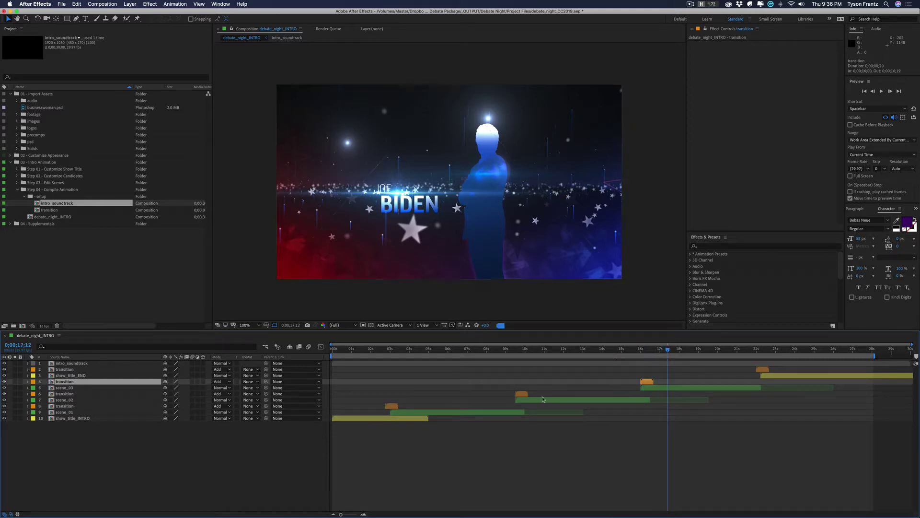
# Review the scene layers and the end title at 0;00;23;02 and 0;00;24;27 in debate_night_INTRO, and close the composition
pyautogui.click(658, 388)
pyautogui.click(624, 400)
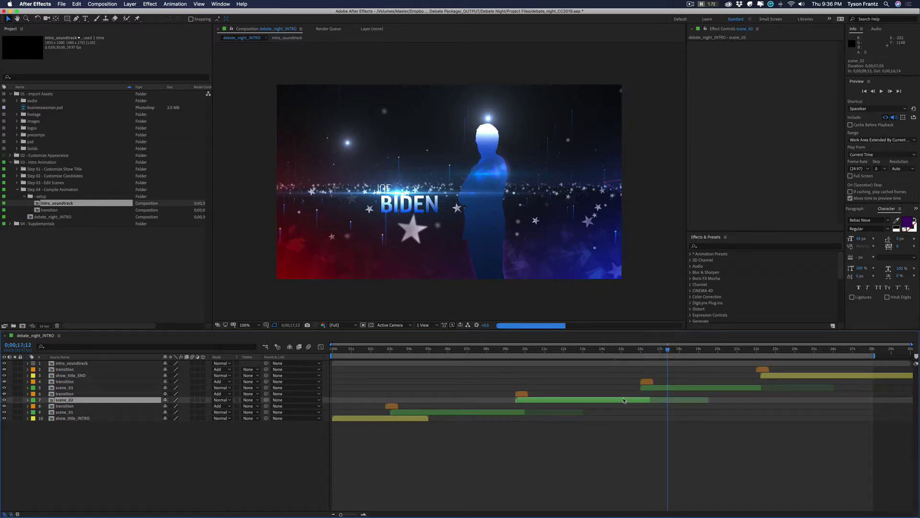
pyautogui.click(410, 419)
pyautogui.moveTo(767, 350); pyautogui.dragTo(778, 353)
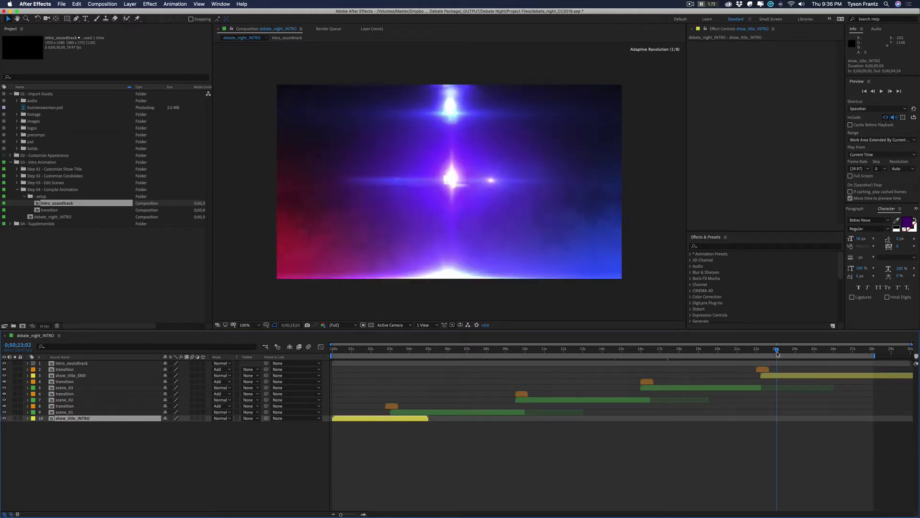
pyautogui.click(827, 349)
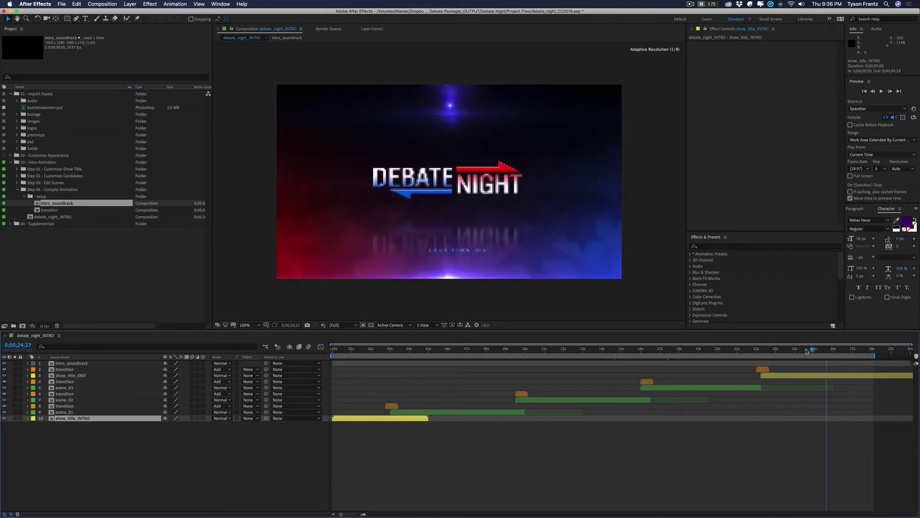
pyautogui.click(736, 468)
pyautogui.press('super+w')
# Collapse the Step 04 and 03 - Intro Animation folders and expand the 04 - Supplementals folder
pyautogui.click(159, 269)
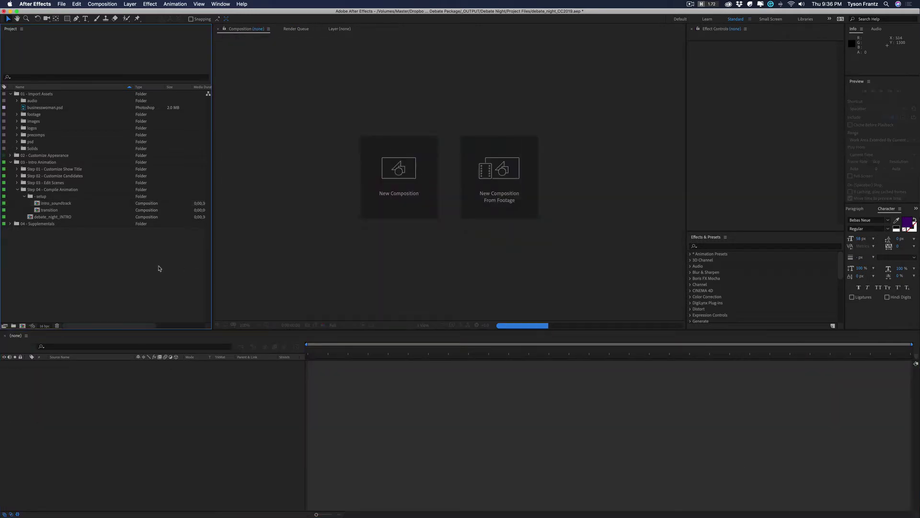
pyautogui.click(25, 196)
pyautogui.click(18, 189)
pyautogui.click(10, 162)
pyautogui.doubleClick(31, 171)
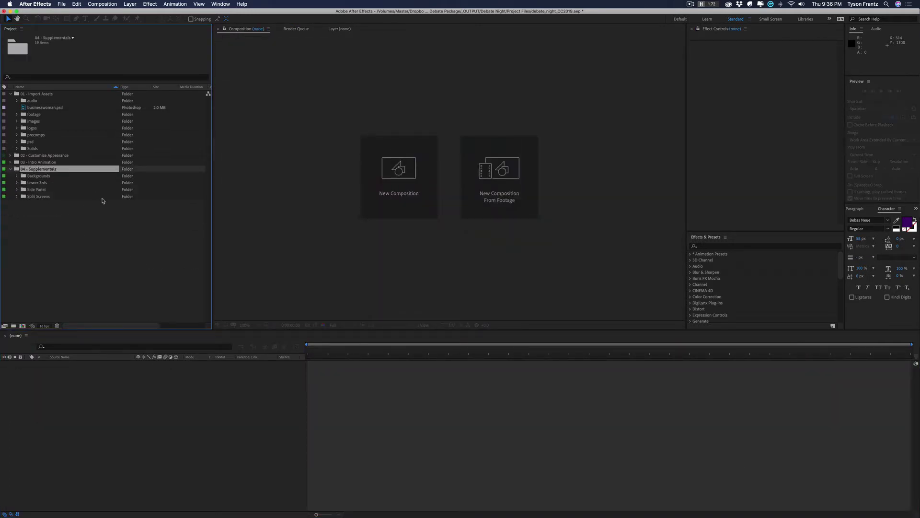
# Open the background composition from the Backgrounds folder, view it at 0;00;00;27 and close it
pyautogui.click(17, 177)
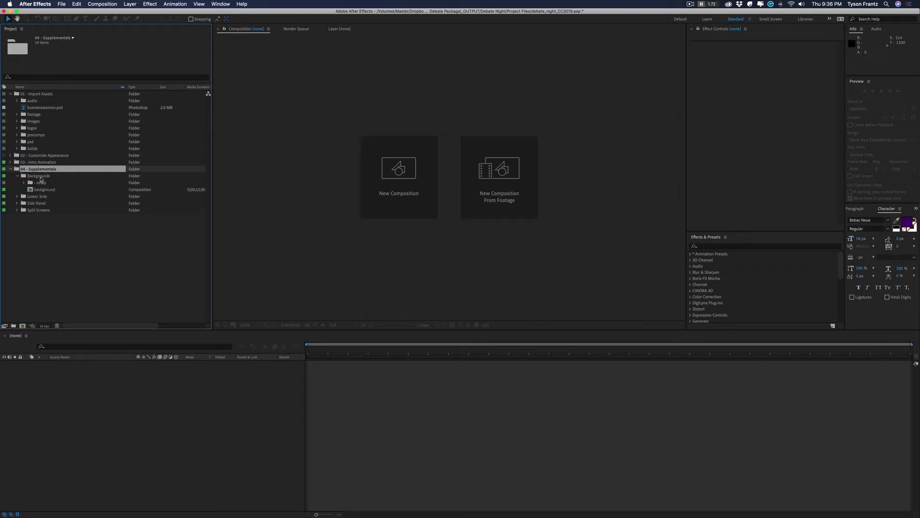
pyautogui.click(47, 177)
pyautogui.doubleClick(46, 190)
pyautogui.moveTo(489, 353)
pyautogui.mouseDown()
pyautogui.moveTo(441, 354)
pyautogui.moveTo(504, 354)
pyautogui.mouseUp()
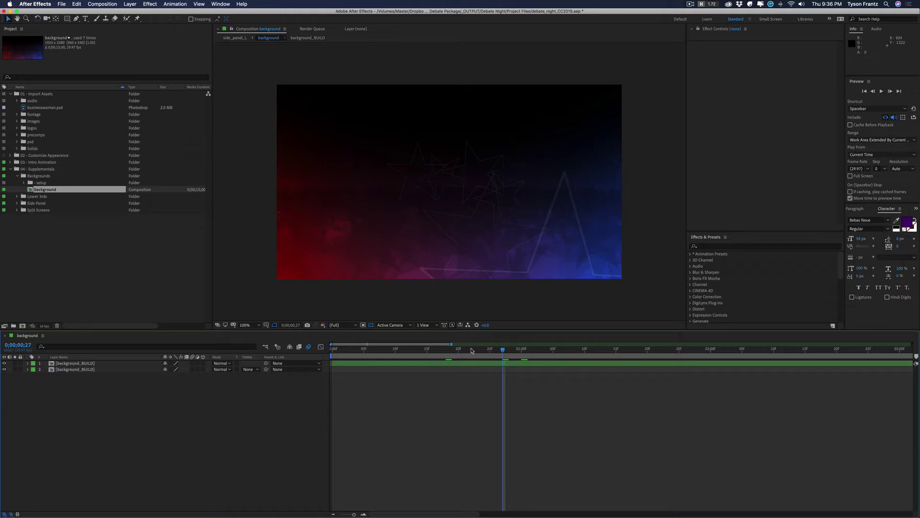
pyautogui.scroll(-5, 649, 433)
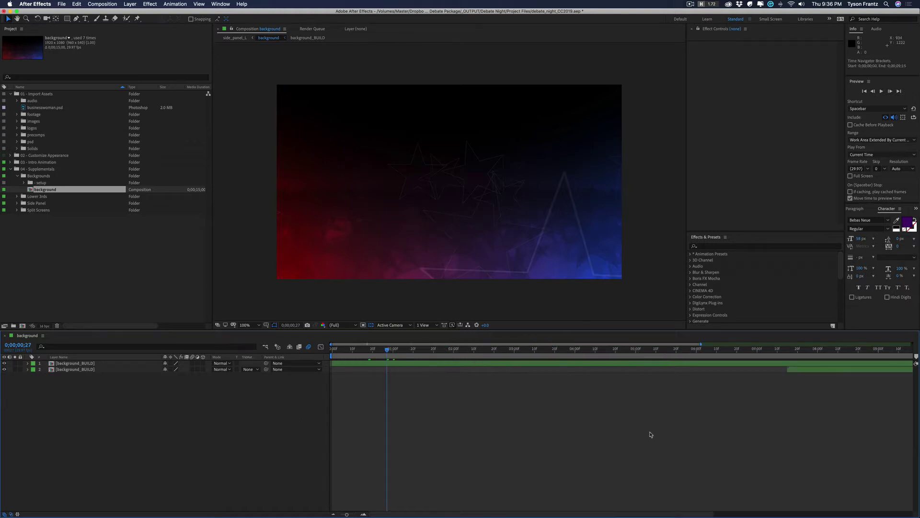
pyautogui.click(5, 335)
# Expand the Lower 3rds folder and browse its Name ID Lower 3rd, Candidate 01 and Standard Lower 3rd folders
pyautogui.click(18, 175)
pyautogui.click(24, 183)
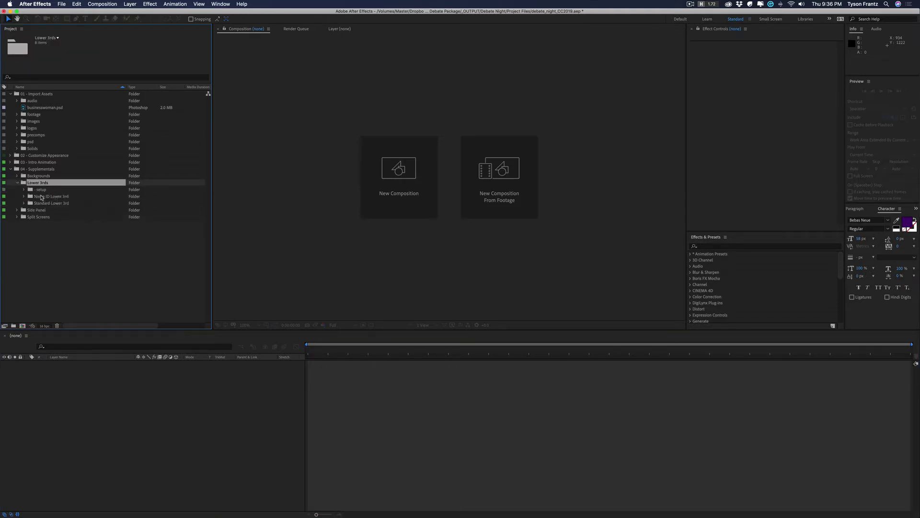
pyautogui.click(46, 197)
pyautogui.keyDown('shift'); pyautogui.click(46, 203); pyautogui.keyUp('shift')
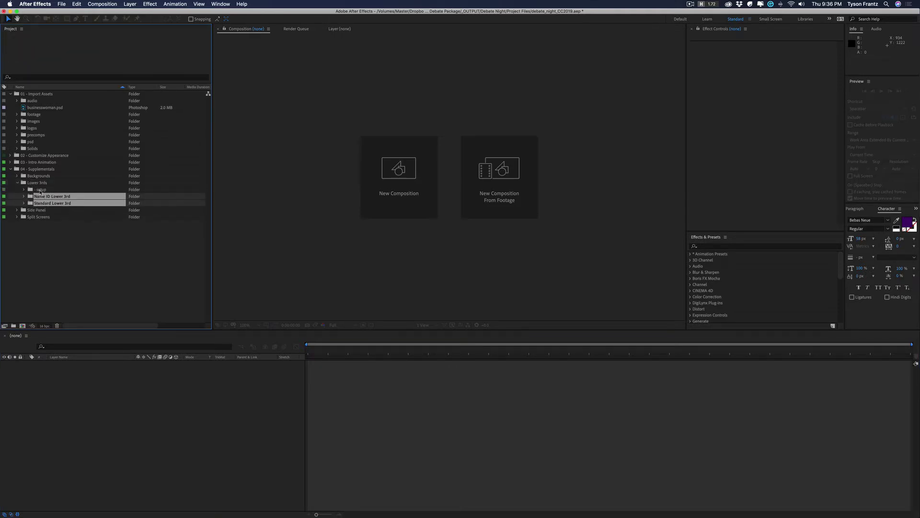
pyautogui.click(25, 199)
pyautogui.click(56, 284)
pyautogui.click(30, 203)
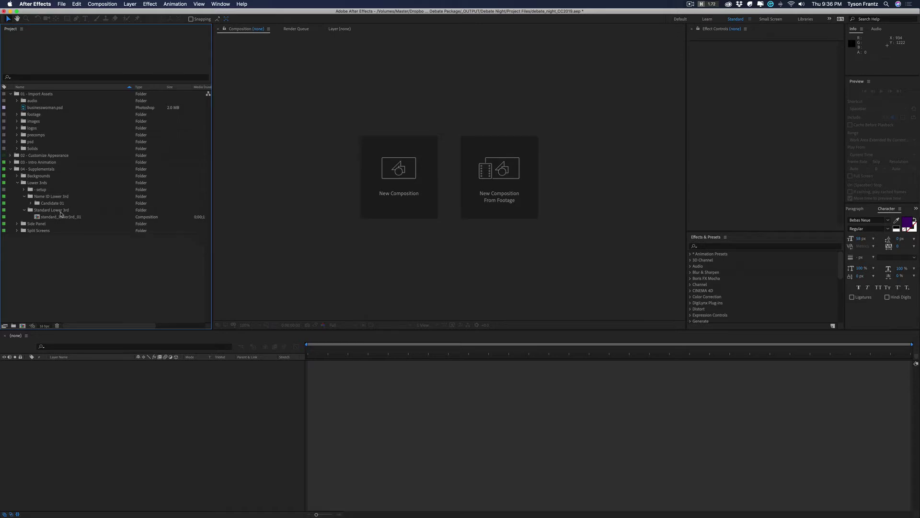
pyautogui.click(45, 212)
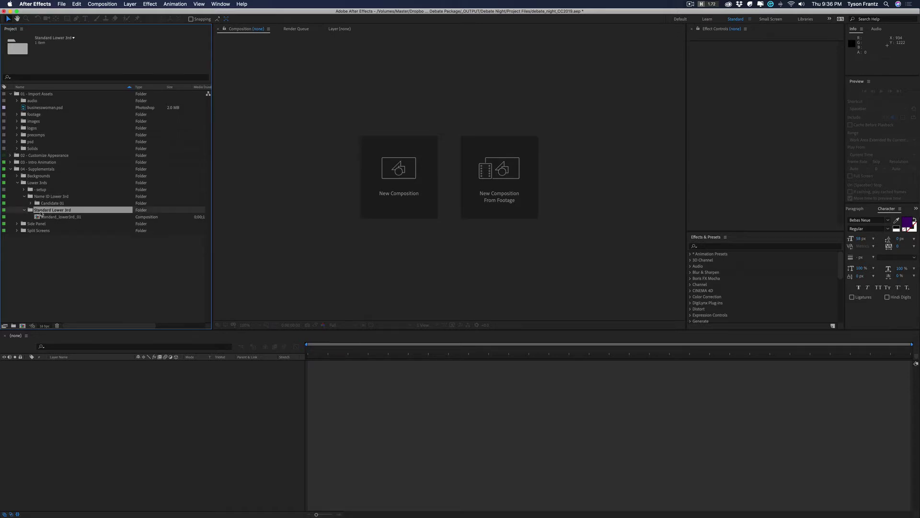
pyautogui.click(48, 203)
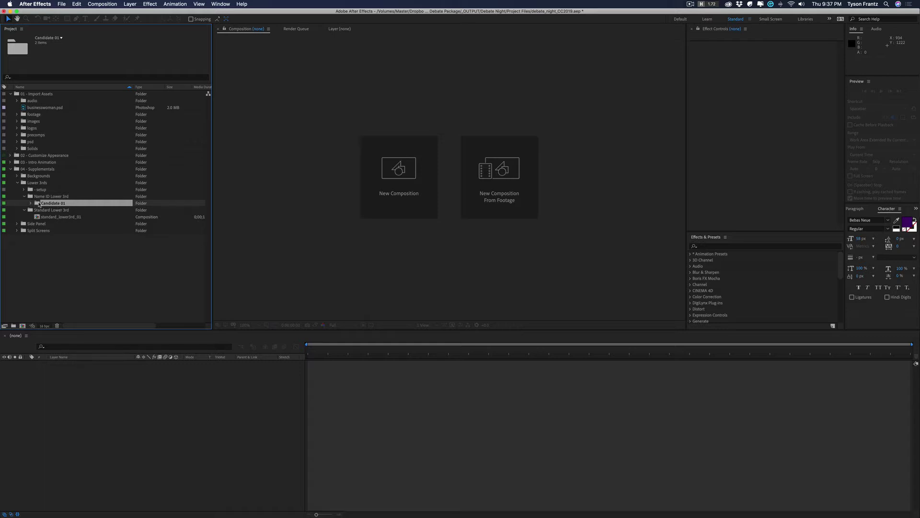
pyautogui.click(31, 203)
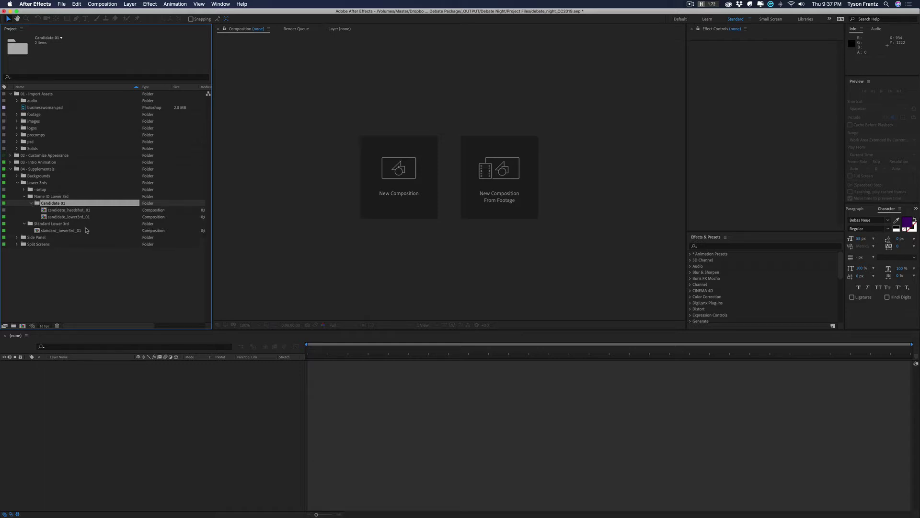
# Inspect candidate_headshot_01, then preview candidate_lower3rd_01 up to 0;00;01;09 and check its headshot and background layers
pyautogui.doubleClick(69, 211)
pyautogui.click(409, 349)
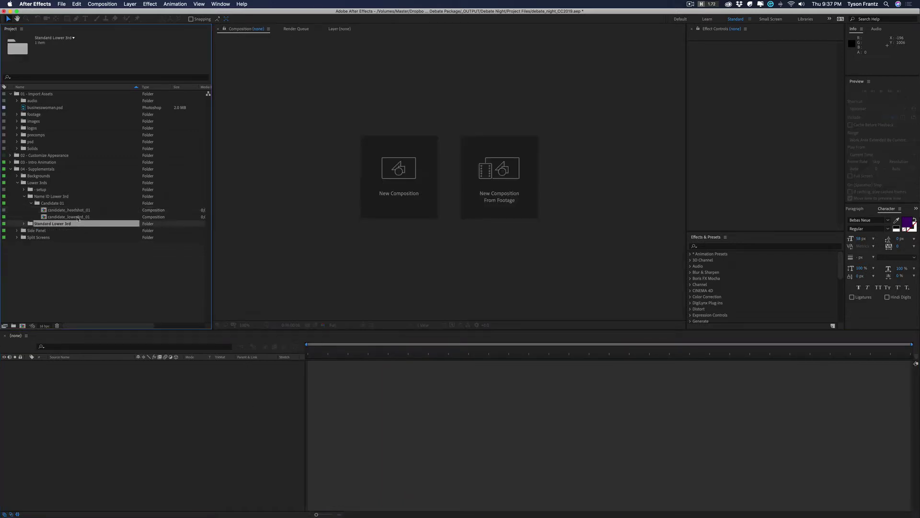
pyautogui.doubleClick(77, 217)
pyautogui.press('space')
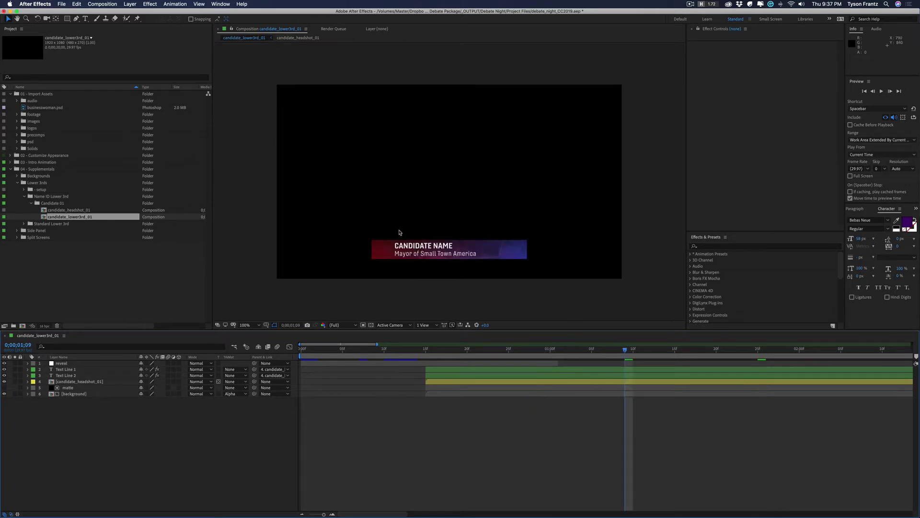
pyautogui.click(387, 251)
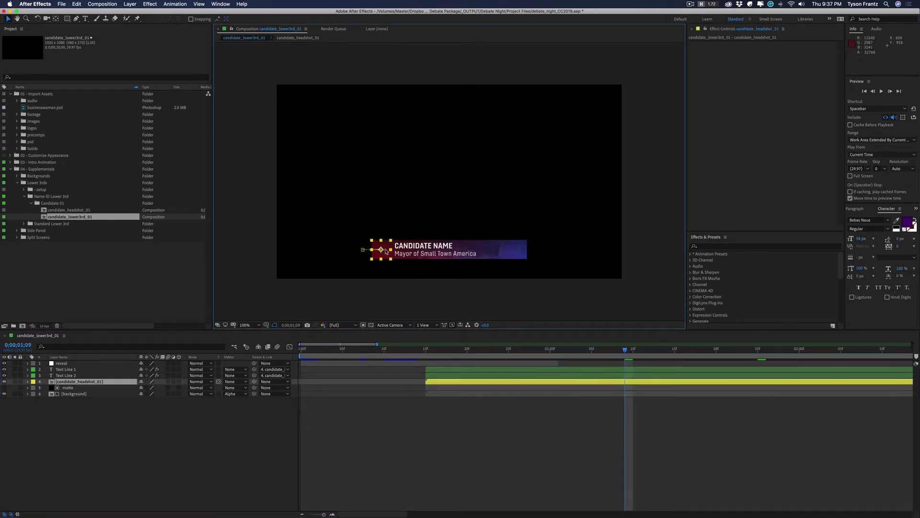
pyautogui.click(352, 270)
pyautogui.click(395, 438)
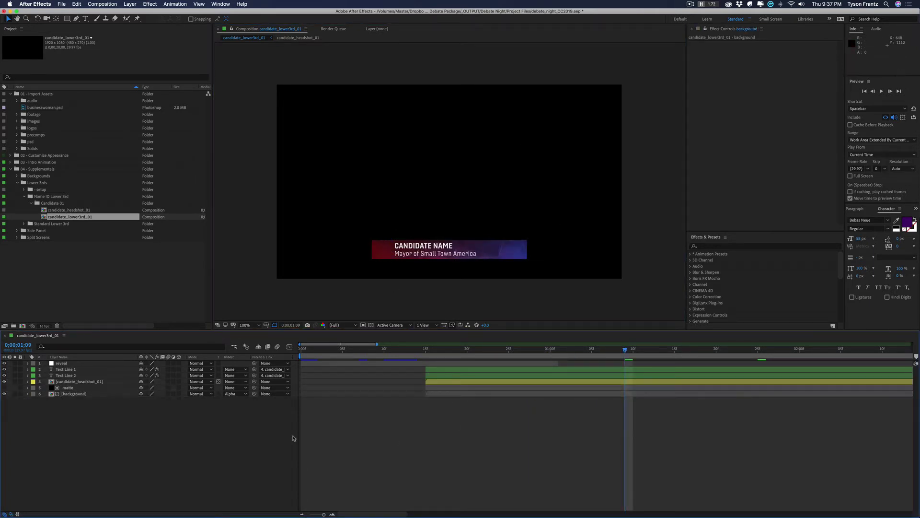
# Duplicate the Candidate 01 folder seven times, creating folders up to Candidate 08
pyautogui.click(48, 203)
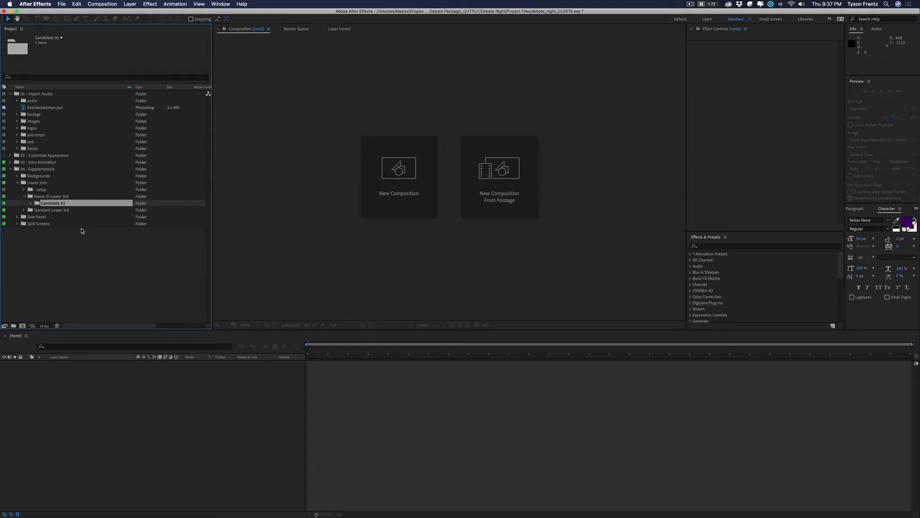
pyautogui.press('super+d')
pyautogui.press('super+d')
pyautogui.press('super+d')
pyautogui.press('super+d')
pyautogui.press('super+d')
pyautogui.press('super+d')
pyautogui.press('super+d')
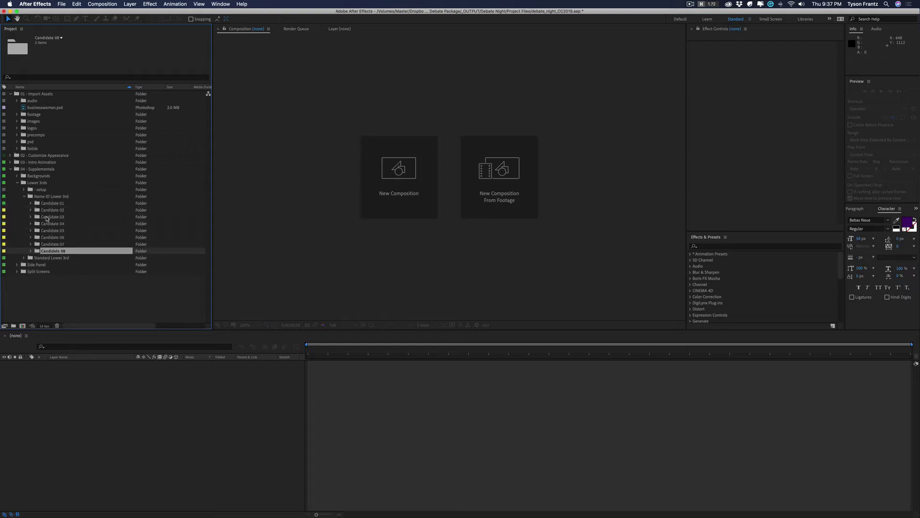
# Rename the two compositions in the Candidate 02 folder as candidate_headshot_02 and candidate_lower3rd_02
pyautogui.click(32, 211)
pyautogui.click(75, 218)
pyautogui.click(63, 211)
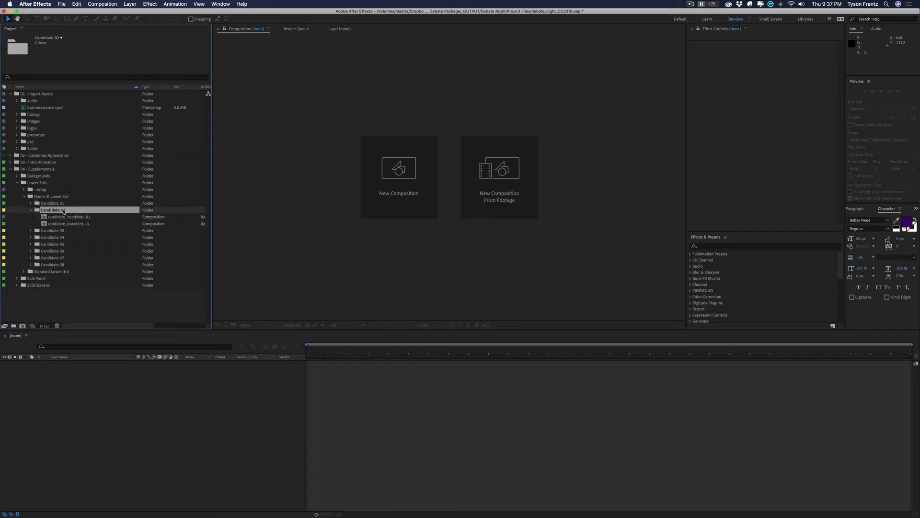
pyautogui.press('Down')
pyautogui.press('Return')
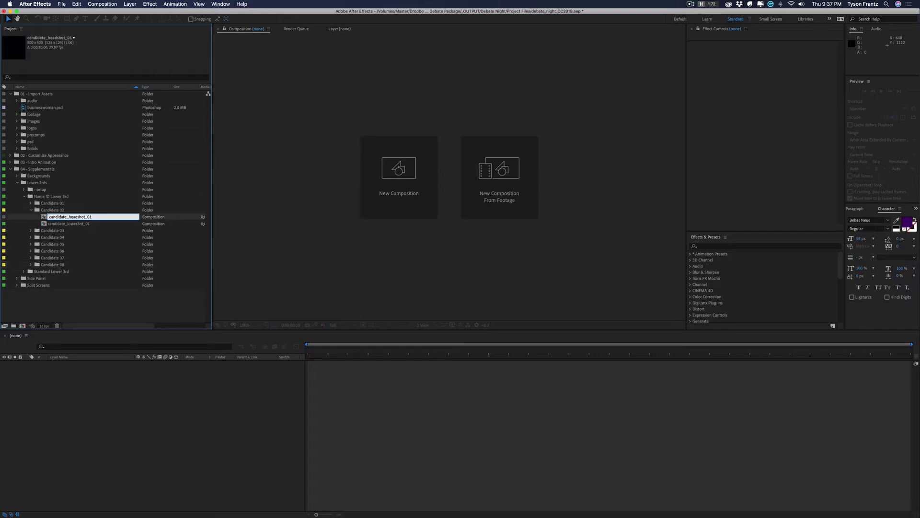
pyautogui.write('2')
pyautogui.press('Return')
pyautogui.press('Down')
pyautogui.press('Return')
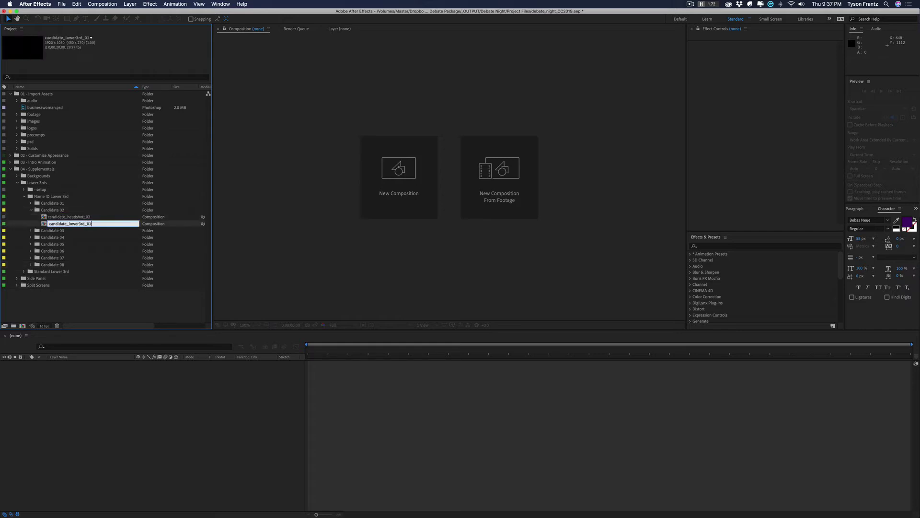
pyautogui.write('2')
pyautogui.press('Return')
# Rename the two compositions in the Candidate 03 folder as candidate_headshot_03 and candidate_lower3rd_03
pyautogui.click(31, 231)
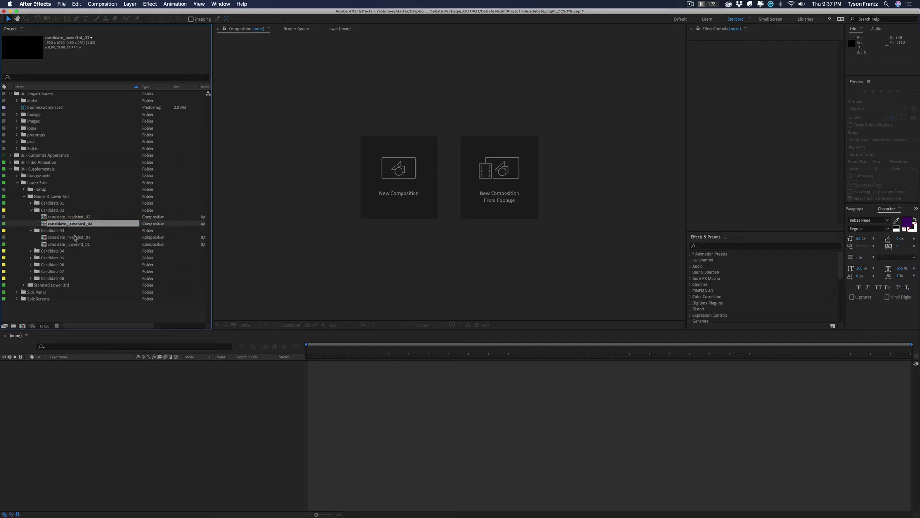
pyautogui.click(78, 238)
pyautogui.press('Return')
pyautogui.press('BackSpace')
pyautogui.write('3')
pyautogui.press('Return')
pyautogui.press('Down')
pyautogui.press('Return')
pyautogui.press('BackSpace')
pyautogui.write('3')
pyautogui.press('Return')
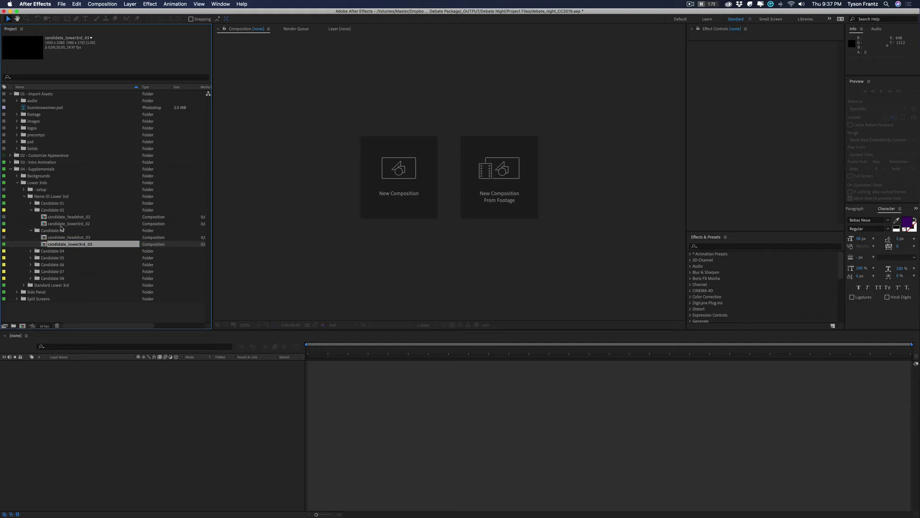
# Open candidate_lower3rd_02, replace its candidate_headshot_01 layer with the candidate_headshot_02 composition, and undo the replacement
pyautogui.doubleClick(60, 225)
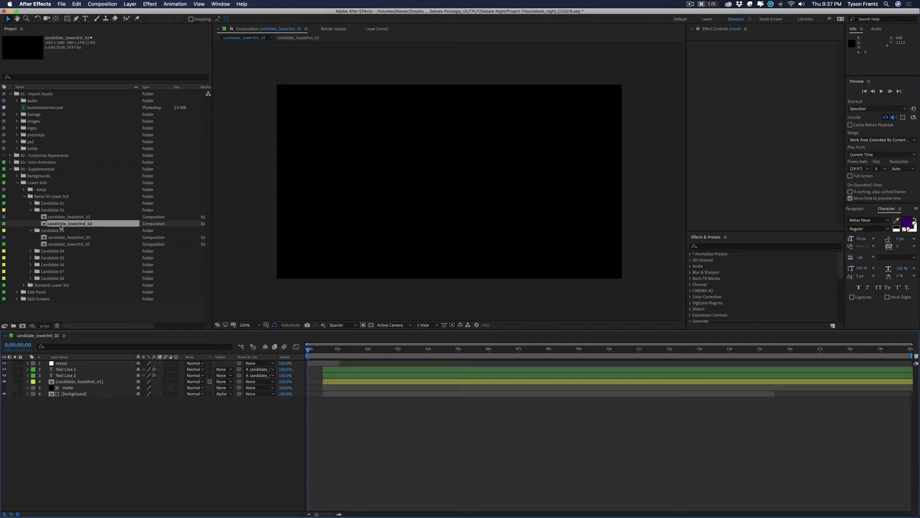
pyautogui.click(99, 382)
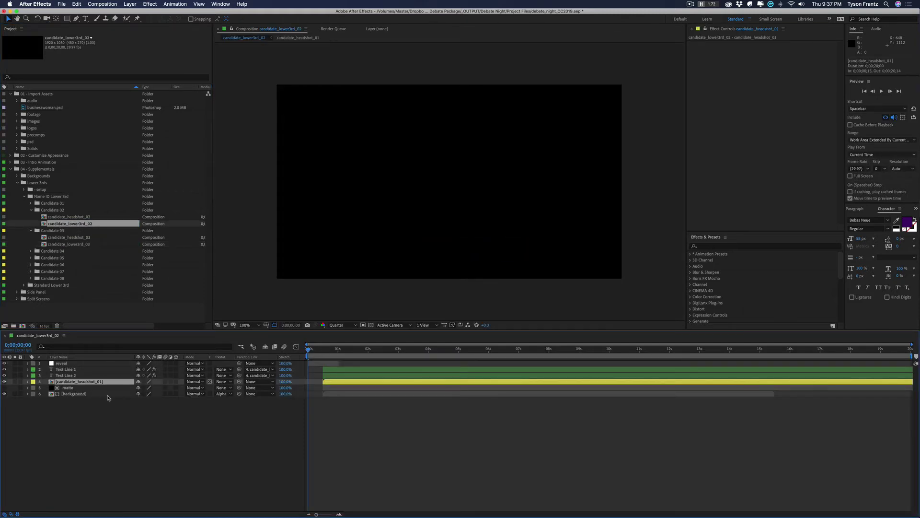
pyautogui.click(98, 385)
pyautogui.moveTo(77, 218); pyautogui.dragTo(101, 383)
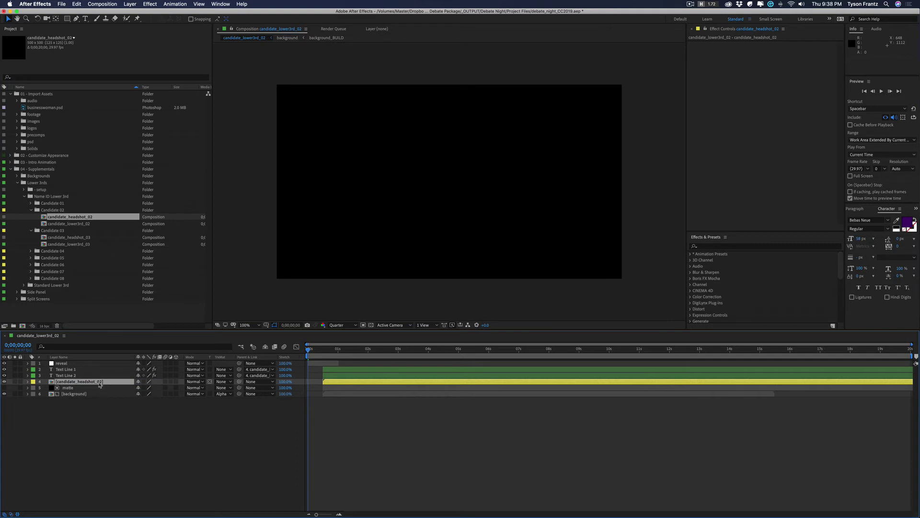
pyautogui.press('super+z')
# Repeat the swap of the headshot layer to candidate_headshot_02, undo it, and close candidate_lower3rd_02
pyautogui.click(99, 384)
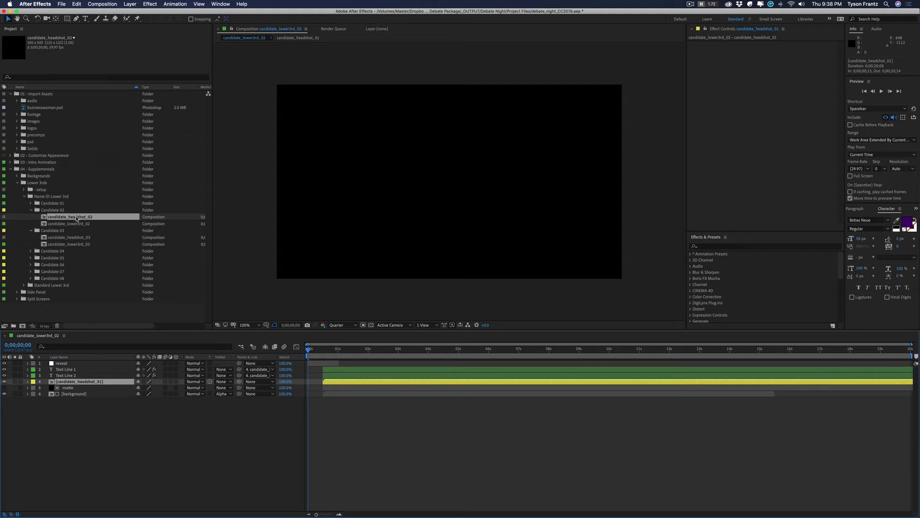
pyautogui.moveTo(70, 217); pyautogui.dragTo(95, 385)
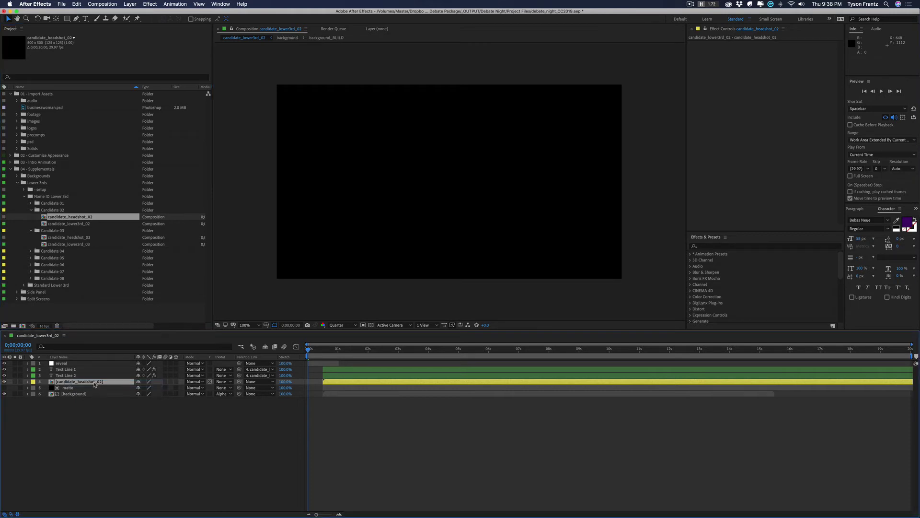
pyautogui.click(224, 435)
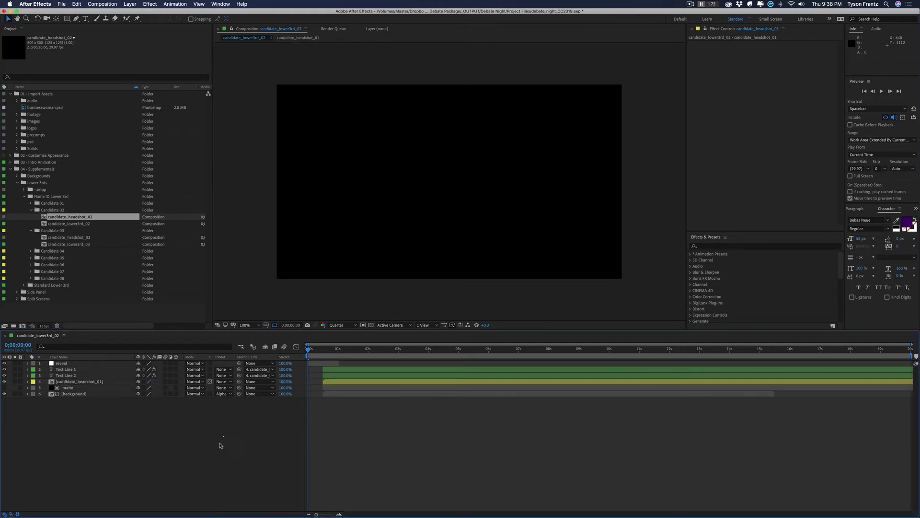
pyautogui.press('super+w')
pyautogui.press('super+z')
# Delete the duplicated Candidate 02 through Candidate 08 folders together with their contents
pyautogui.click(61, 209)
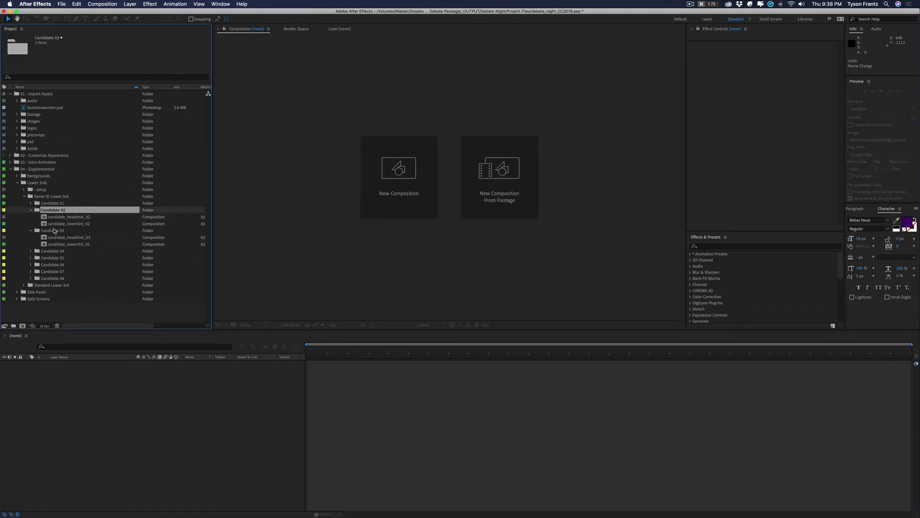
pyautogui.keyDown('shift'); pyautogui.click(56, 230); pyautogui.keyUp('shift')
pyautogui.press('Delete')
pyautogui.press('Return')
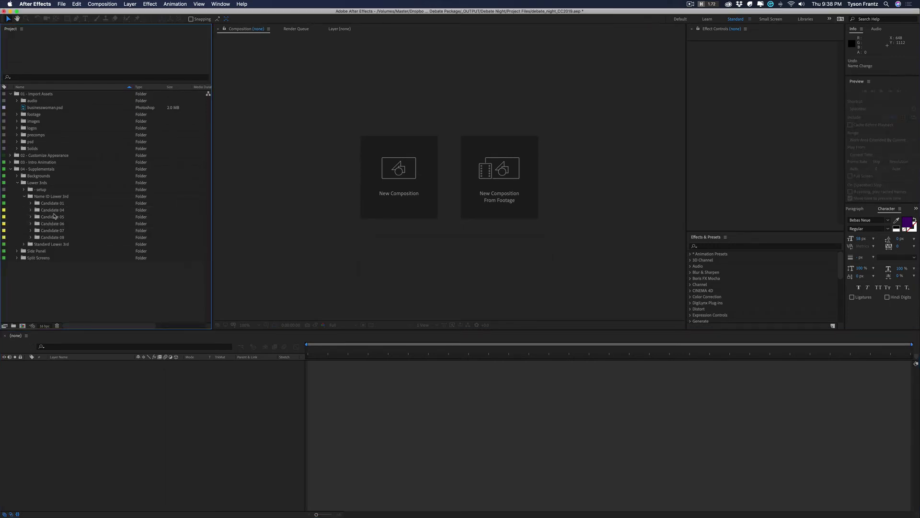
pyautogui.click(53, 210)
pyautogui.keyDown('shift'); pyautogui.click(53, 237); pyautogui.keyUp('shift')
pyautogui.press('Delete')
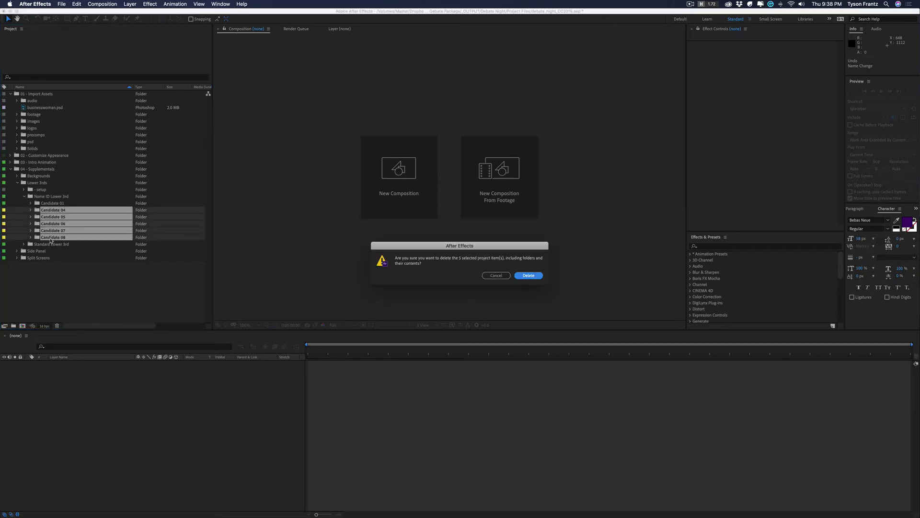
pyautogui.press('Return')
# Collapse the Name ID Lower 3rd folder, expand Standard Lower 3rd and open the standard_lower3rd_01 composition
pyautogui.click(24, 196)
pyautogui.click(24, 203)
pyautogui.doubleClick(62, 210)
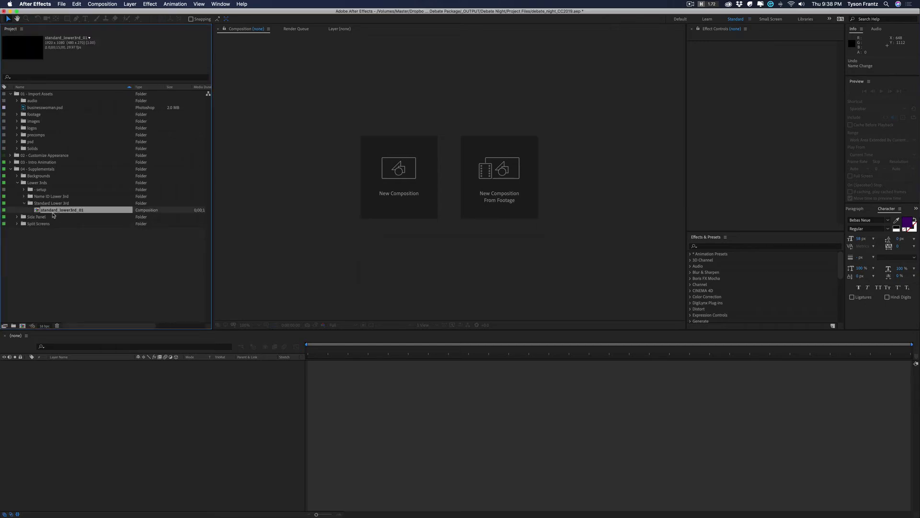
# Preview the standard_lower3rd_01 animation and inspect its nested network_icon composition, closing that composition again
pyautogui.moveTo(383, 349); pyautogui.dragTo(407, 349)
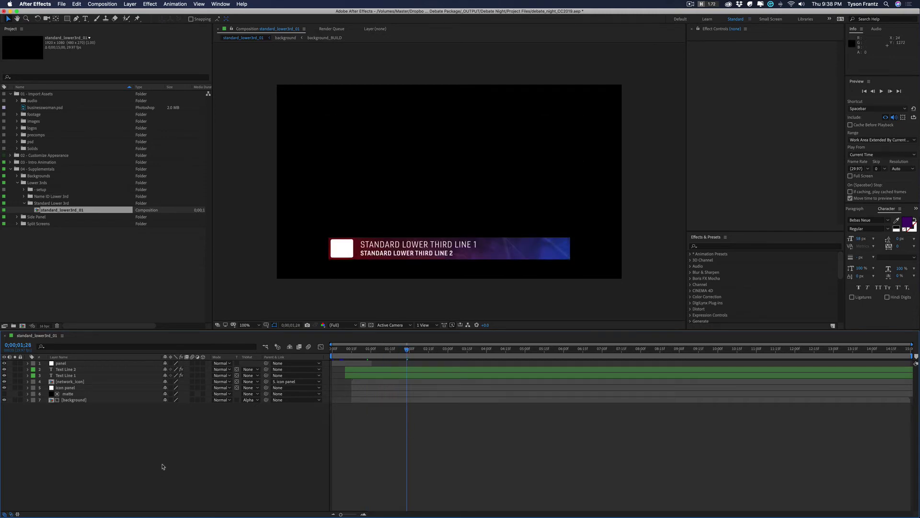
pyautogui.click(70, 381)
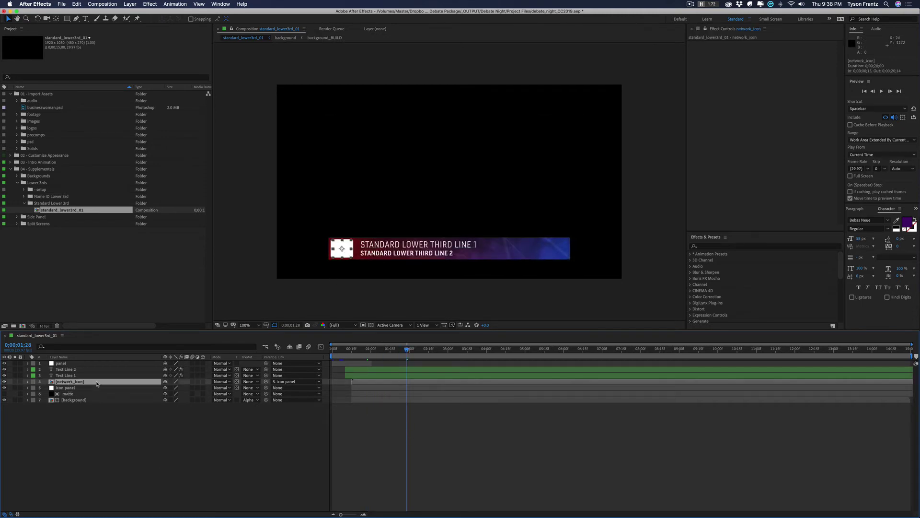
pyautogui.doubleClick(67, 382)
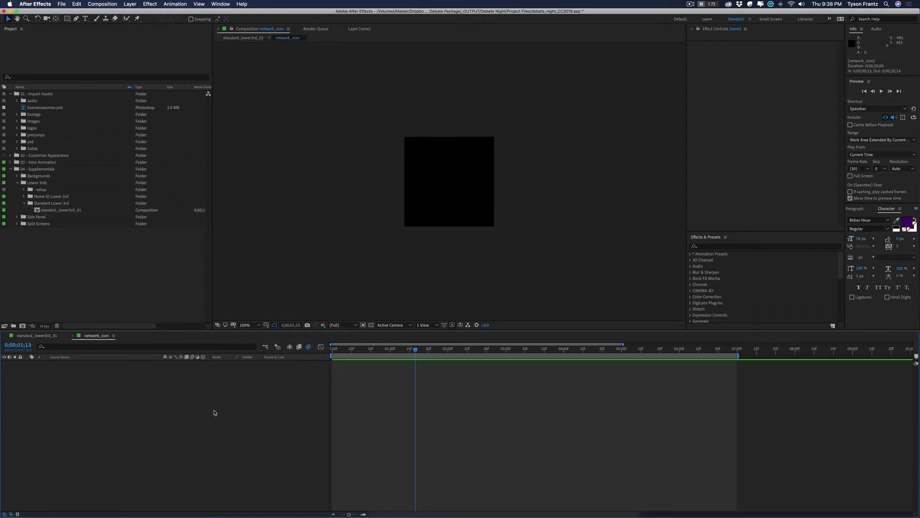
pyautogui.press('super+w')
pyautogui.click(337, 468)
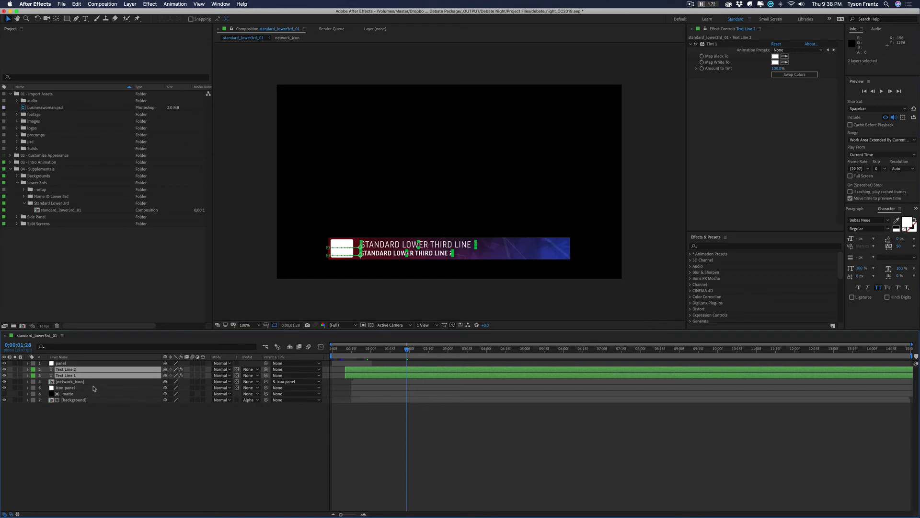
# Swap the vertical order of Text Line 1 and Text Line 2 by setting their Y anchor points to -44 and 34
pyautogui.click(115, 408)
pyautogui.click(99, 376)
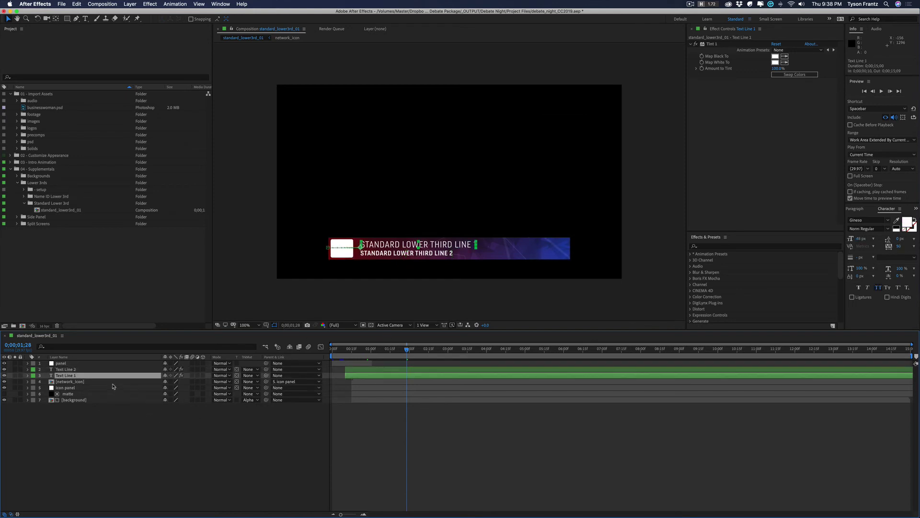
pyautogui.keyDown('shift'); pyautogui.click(96, 369); pyautogui.keyUp('shift')
pyautogui.press('a')
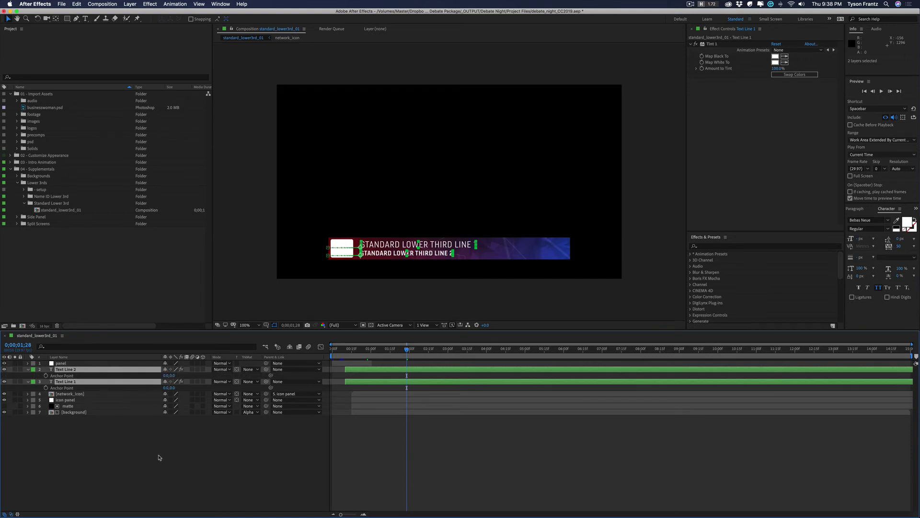
pyautogui.click(177, 450)
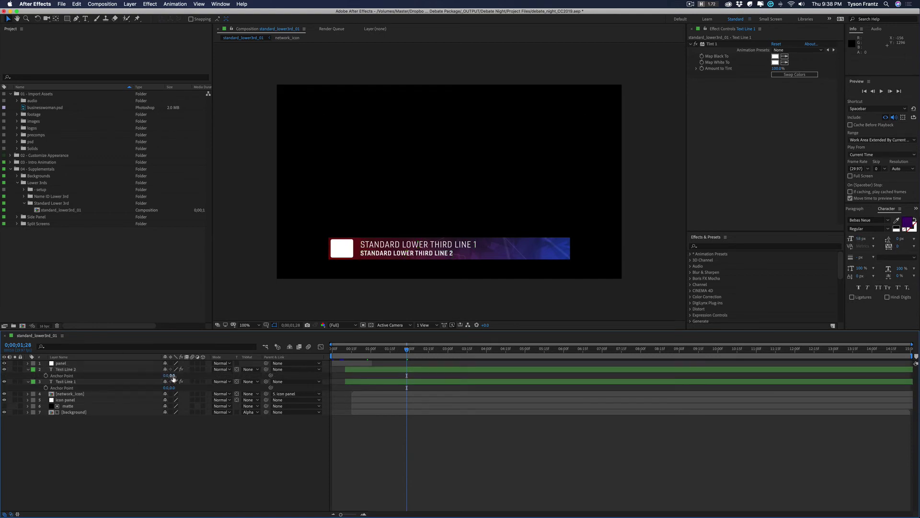
pyautogui.moveTo(171, 387); pyautogui.dragTo(193, 377)
pyautogui.click(301, 462)
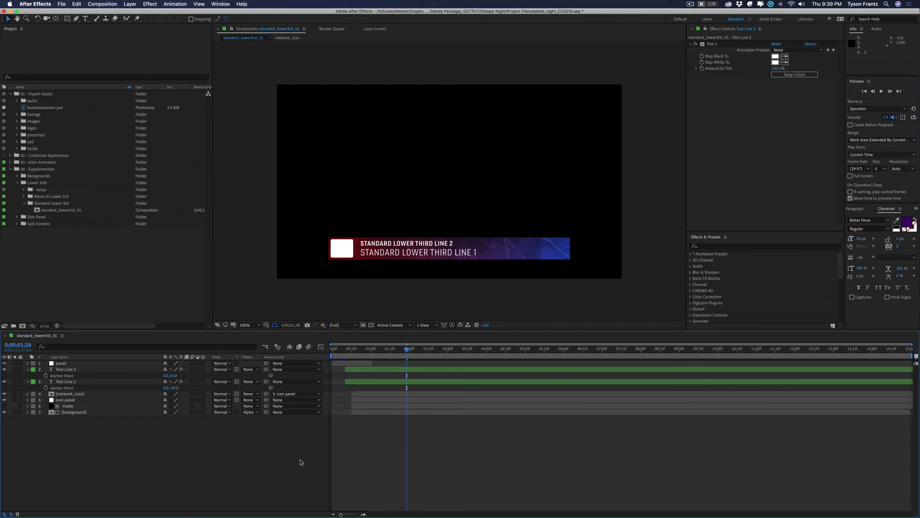
# Undo the anchor point changes on both text lines and close standard_lower3rd_01
pyautogui.press('super+z')
pyautogui.press('super+z')
pyautogui.press('super+z')
pyautogui.press('super+z')
pyautogui.press('super+z')
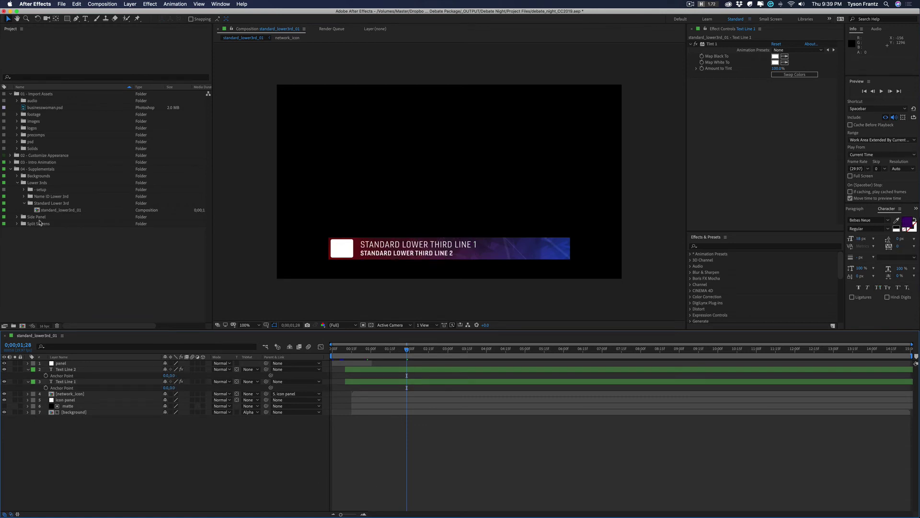
pyautogui.press('super+z')
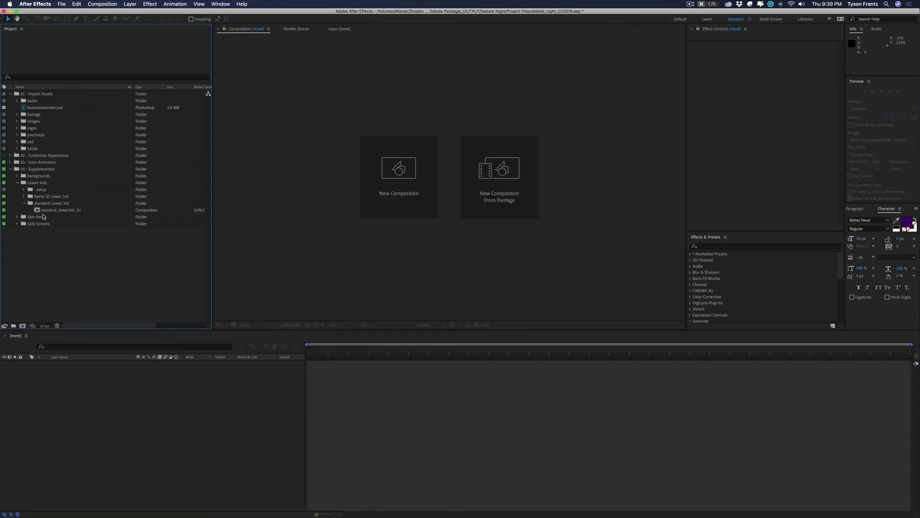
# Duplicate the standard_lower3rd_01 composition five times in the Standard Lower 3rd folder
pyautogui.press('super+shift+z')
pyautogui.press('super+d')
pyautogui.press('super+d')
pyautogui.press('super+d')
pyautogui.press('super+d')
pyautogui.press('super+d')
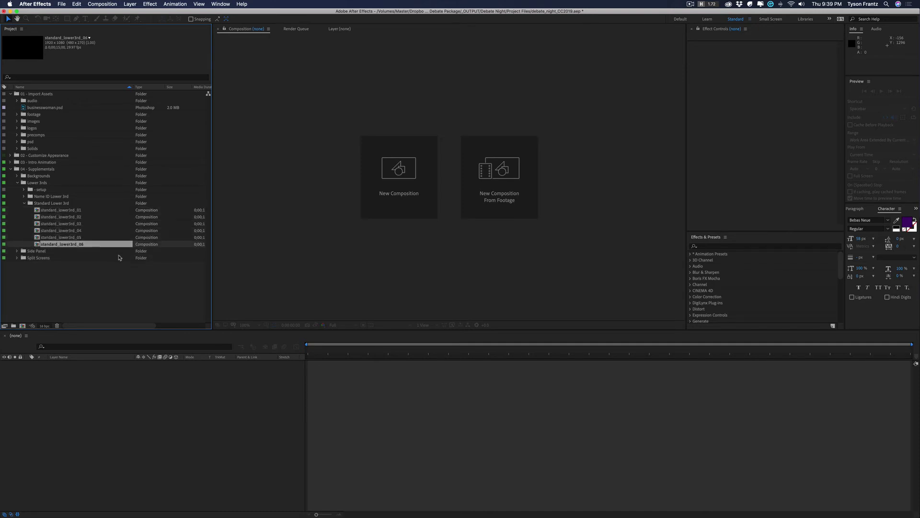
# Undo all the duplications of the standard lower third composition
pyautogui.press('super+z')
pyautogui.press('super+z')
pyautogui.press('super+z')
pyautogui.press('super+z')
pyautogui.press('super+z')
pyautogui.press('super+z')
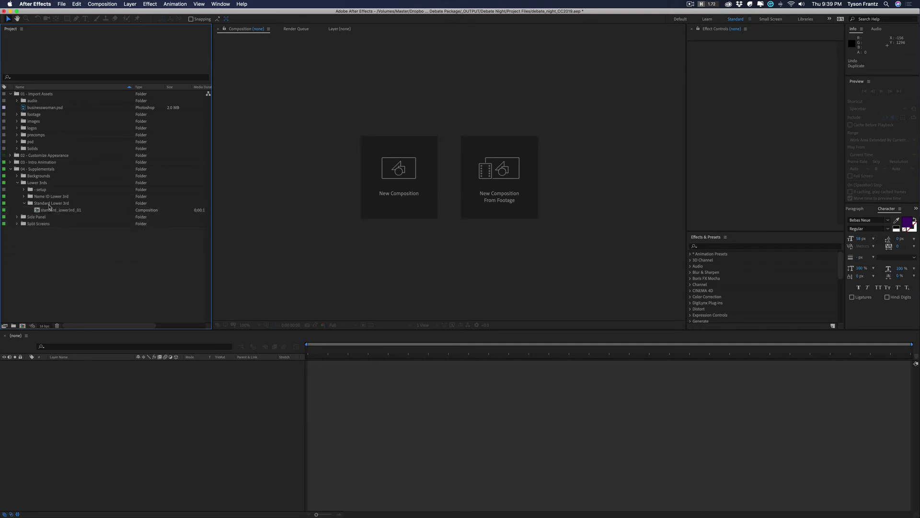
# Collapse the Lower 3rds folder, expand Side Panel, and open side_panel_R to preview its animation
pyautogui.click(18, 183)
pyautogui.click(17, 189)
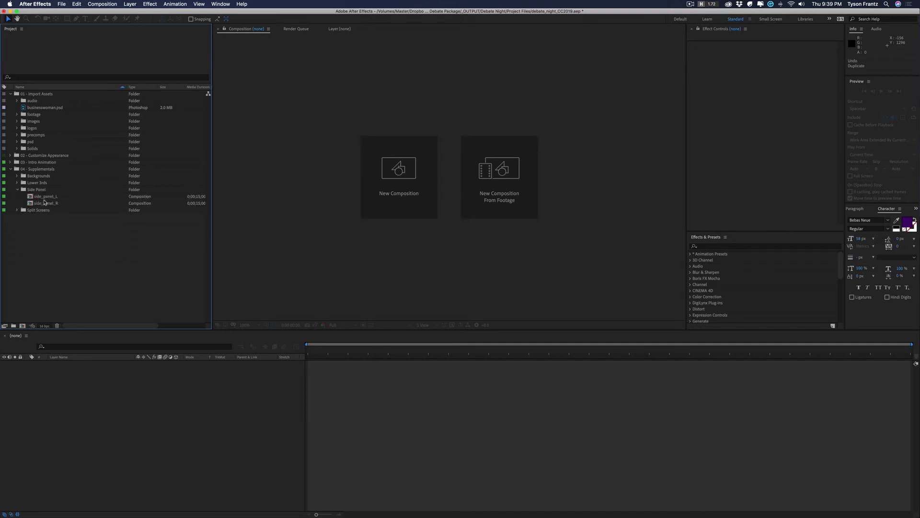
pyautogui.doubleClick(46, 202)
pyautogui.moveTo(367, 348); pyautogui.dragTo(388, 349)
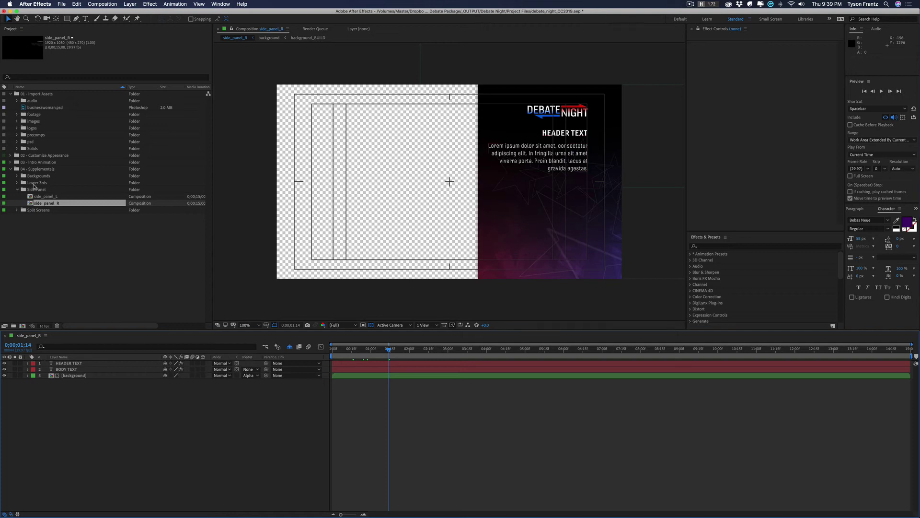
# Preview the side_panel_L animation, save the project, and close both side panel compositions
pyautogui.click(44, 196)
pyautogui.doubleClick(46, 196)
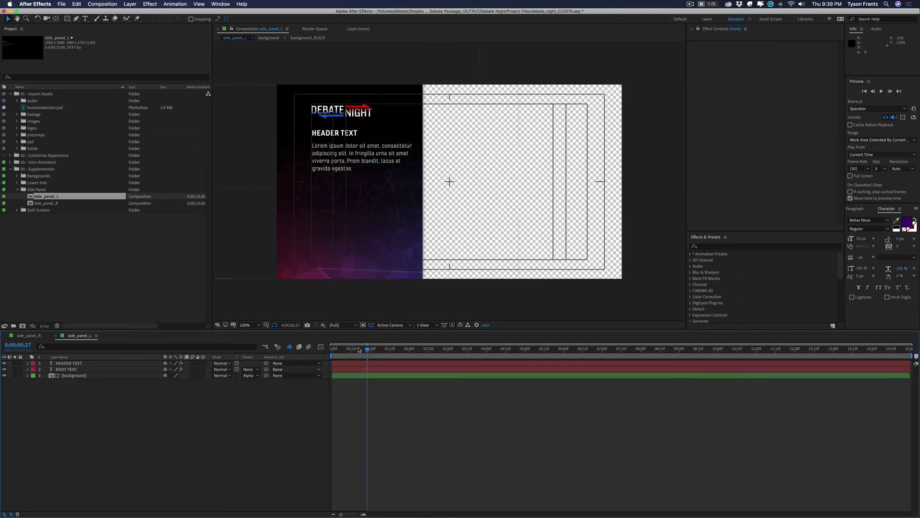
pyautogui.moveTo(357, 350); pyautogui.dragTo(495, 354)
pyautogui.press('super+s')
pyautogui.press('super+w')
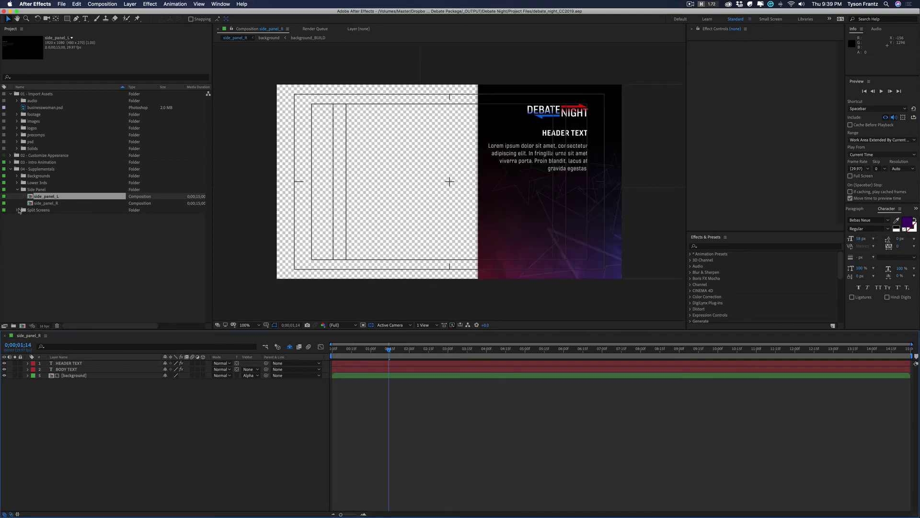
pyautogui.press('super+w')
# Switch from the Side Panel folder to Split Screens and preview the split_screen_full composition, closing it again
pyautogui.click(17, 189)
pyautogui.click(17, 196)
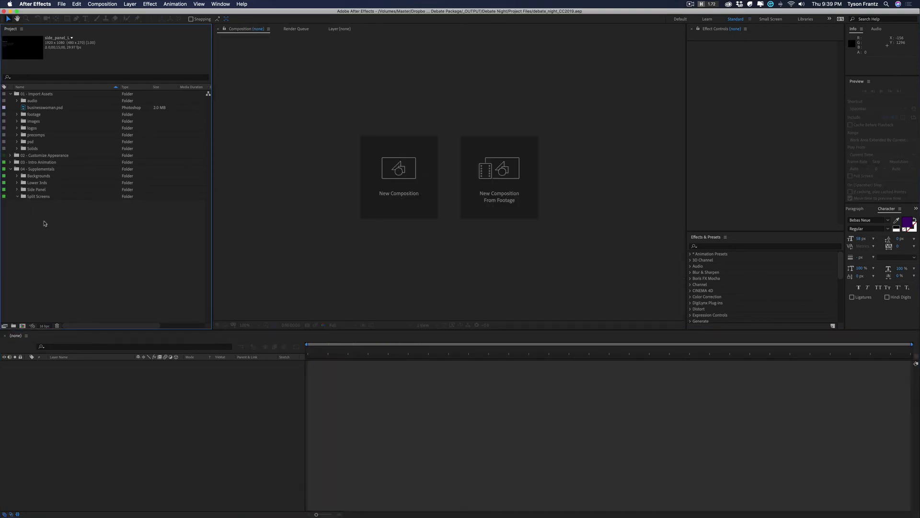
pyautogui.click(46, 203)
pyautogui.doubleClick(46, 203)
pyautogui.moveTo(388, 350); pyautogui.dragTo(408, 354)
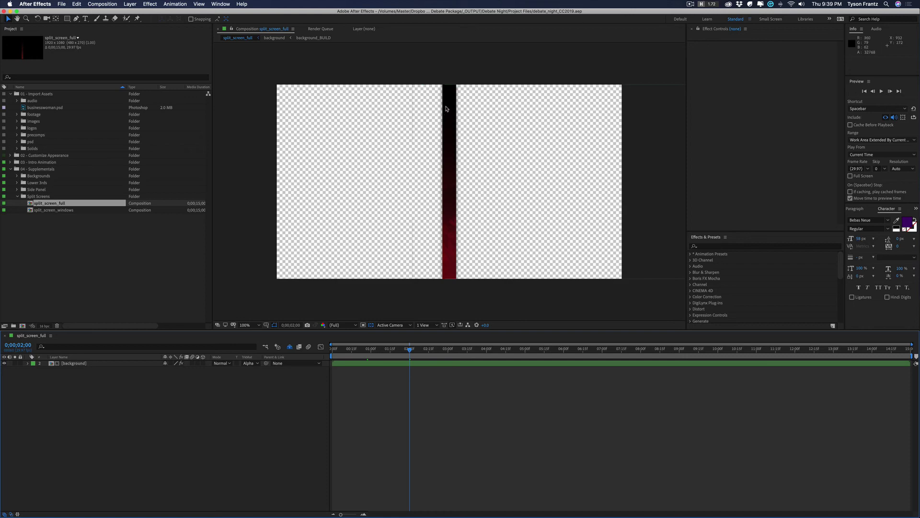
pyautogui.press('super+w')
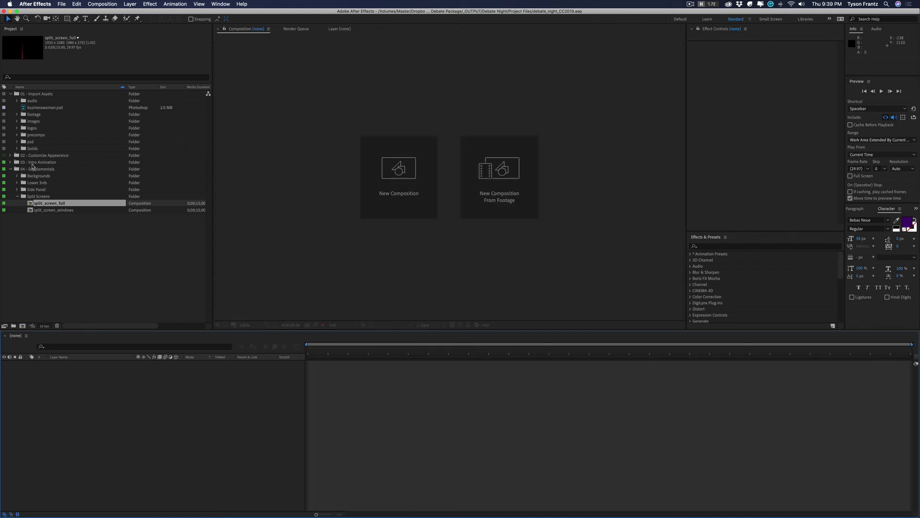
# Open split_screen_windows, inspect its header and body text layers, and close the composition
pyautogui.doubleClick(53, 210)
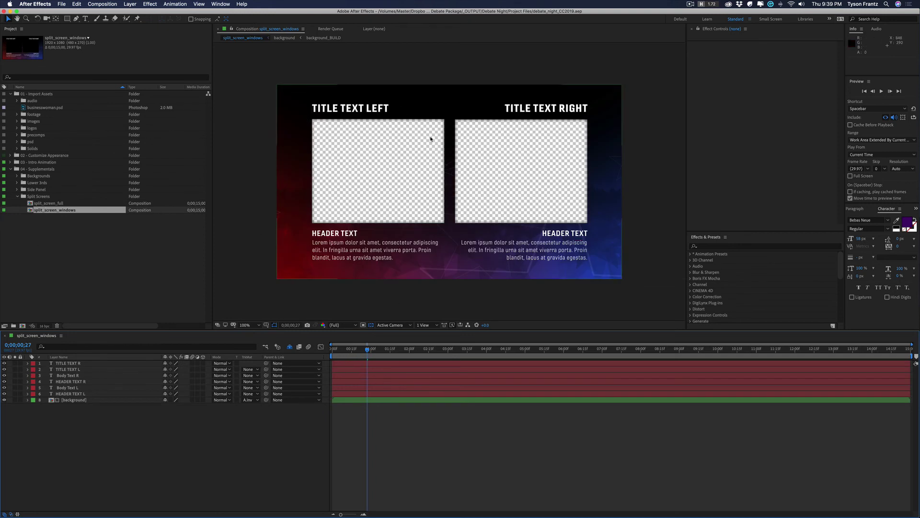
pyautogui.click(324, 253)
pyautogui.click(540, 244)
pyautogui.click(558, 234)
pyautogui.click(407, 446)
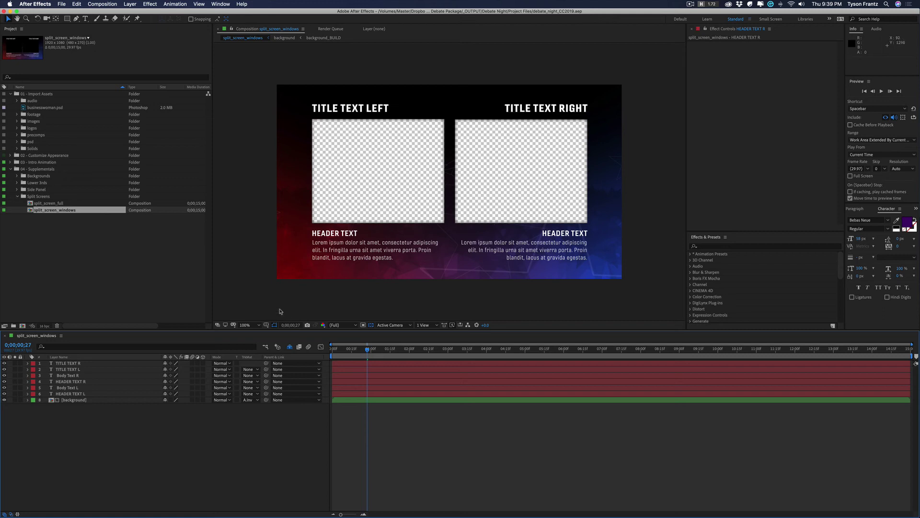
pyautogui.press('super+w')
# Collapse the Split Screens, 04 - Supplementals and 01 - Import Assets folders
pyautogui.click(100, 252)
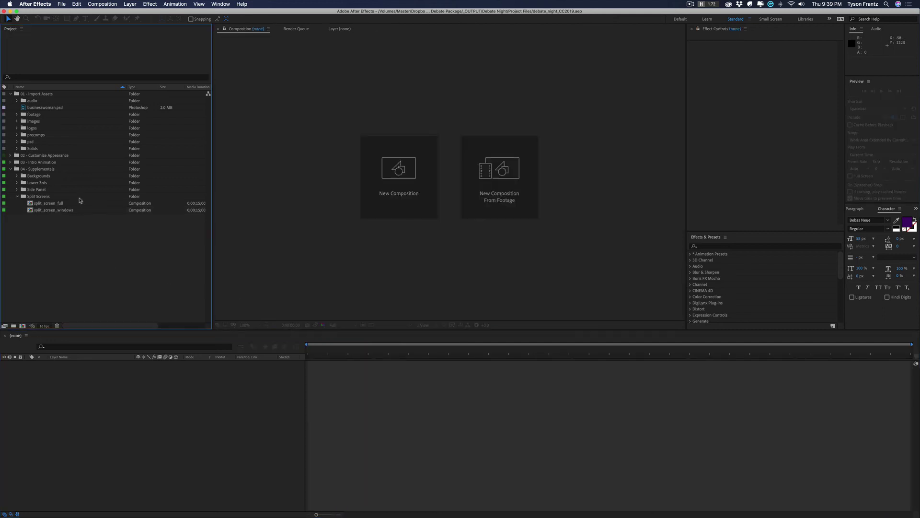
pyautogui.click(17, 196)
pyautogui.click(9, 169)
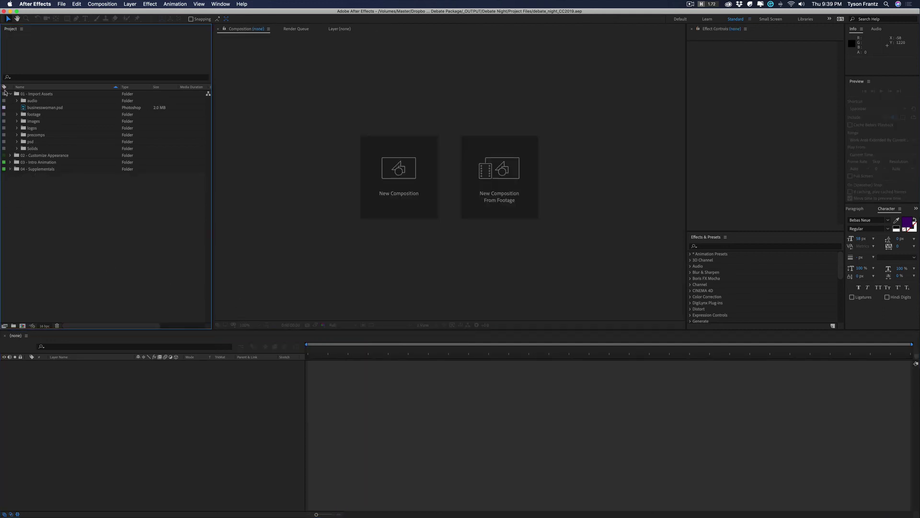
pyautogui.click(10, 94)
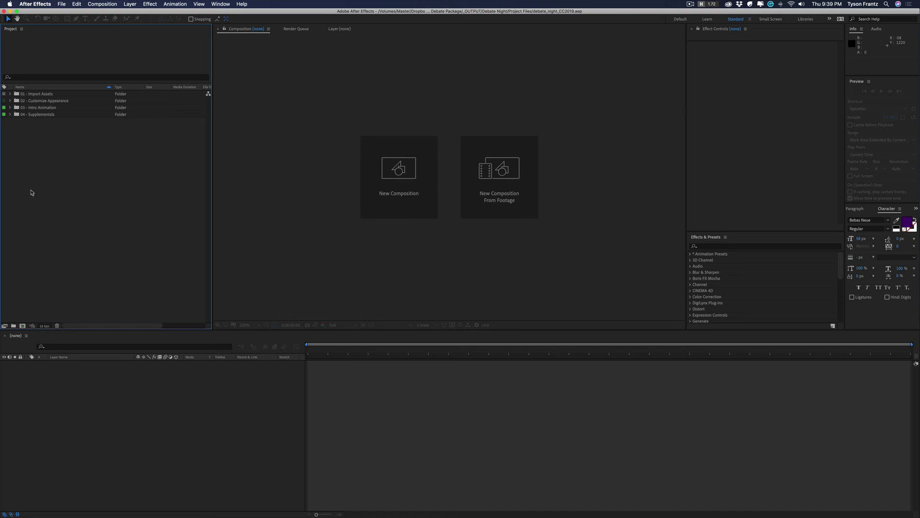